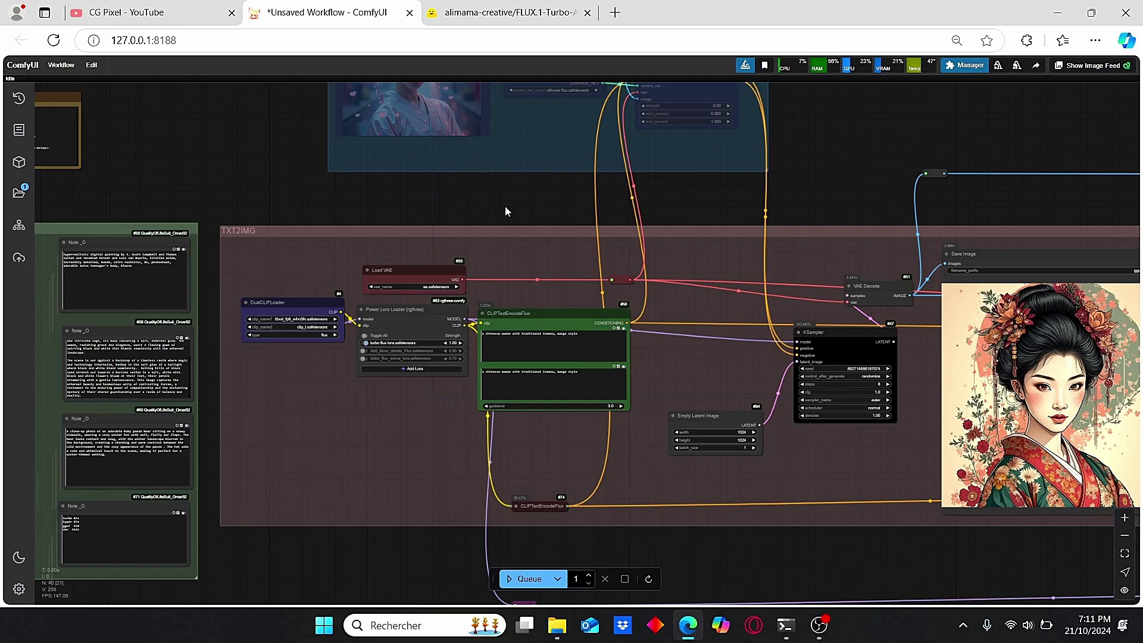
Switch to the FLUX.1-Turbo-Alpha model card on Hugging Face and examine its description, recommended guidance and LoRA scale, and sample images.
left_click(492, 21)
scroll(256, 384, "up", 3)
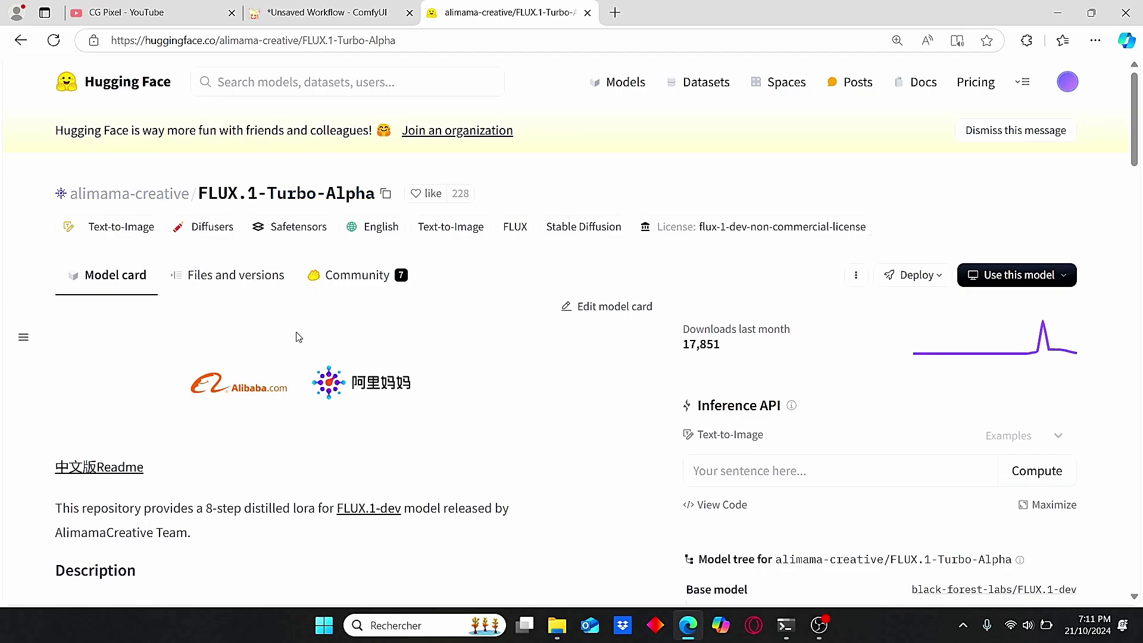
scroll(298, 337, "down", 5)
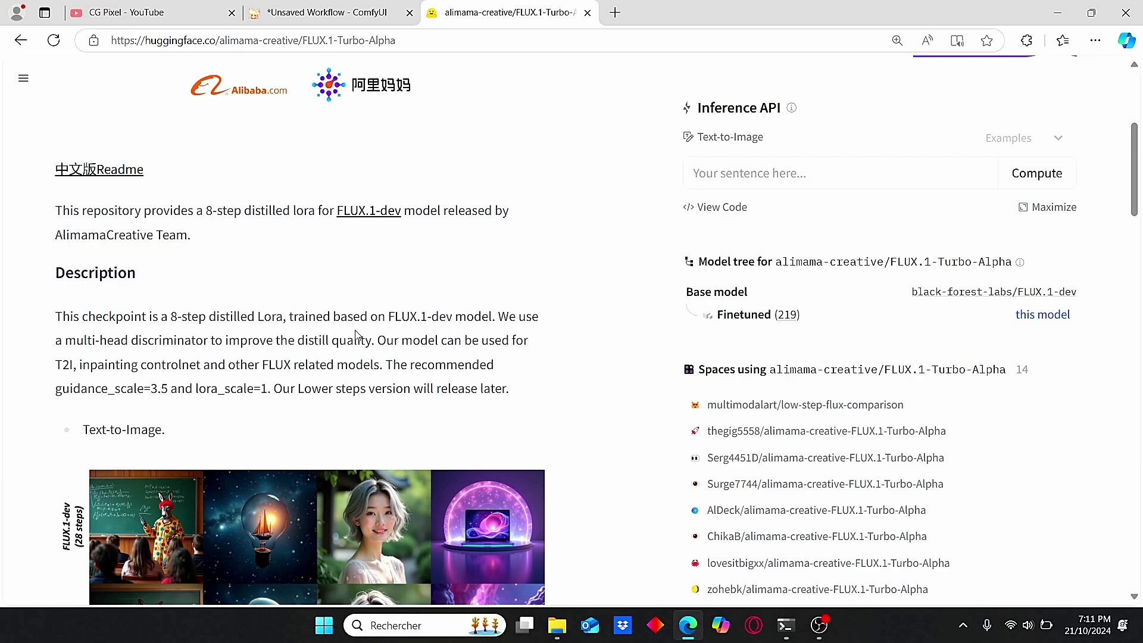
left_click_drag(389, 317, 492, 317)
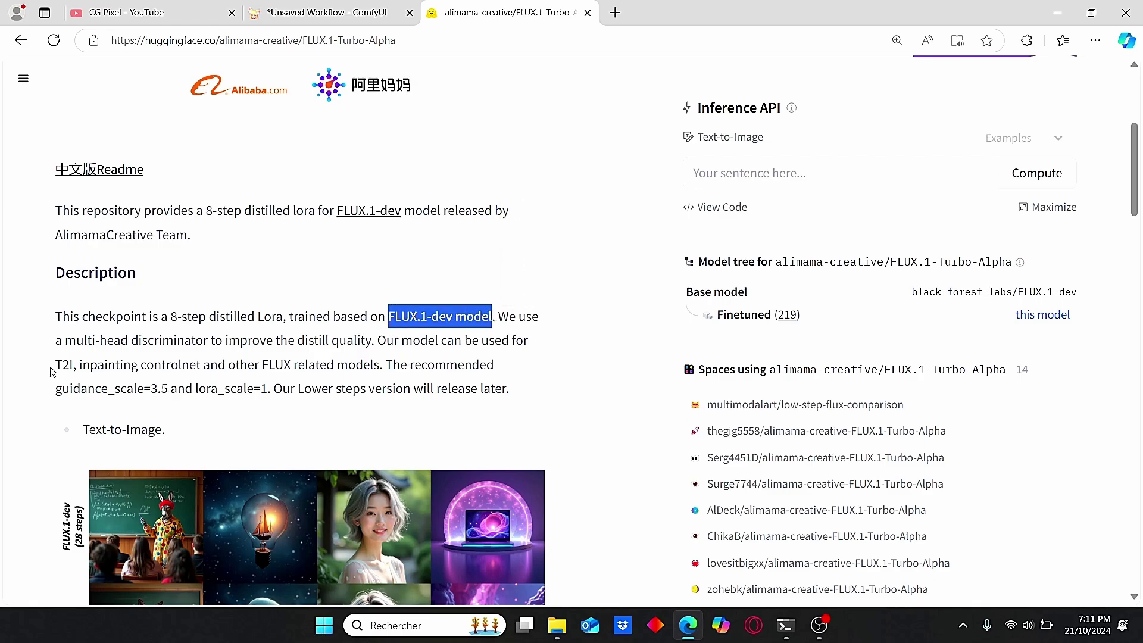
left_click_drag(55, 365, 380, 380)
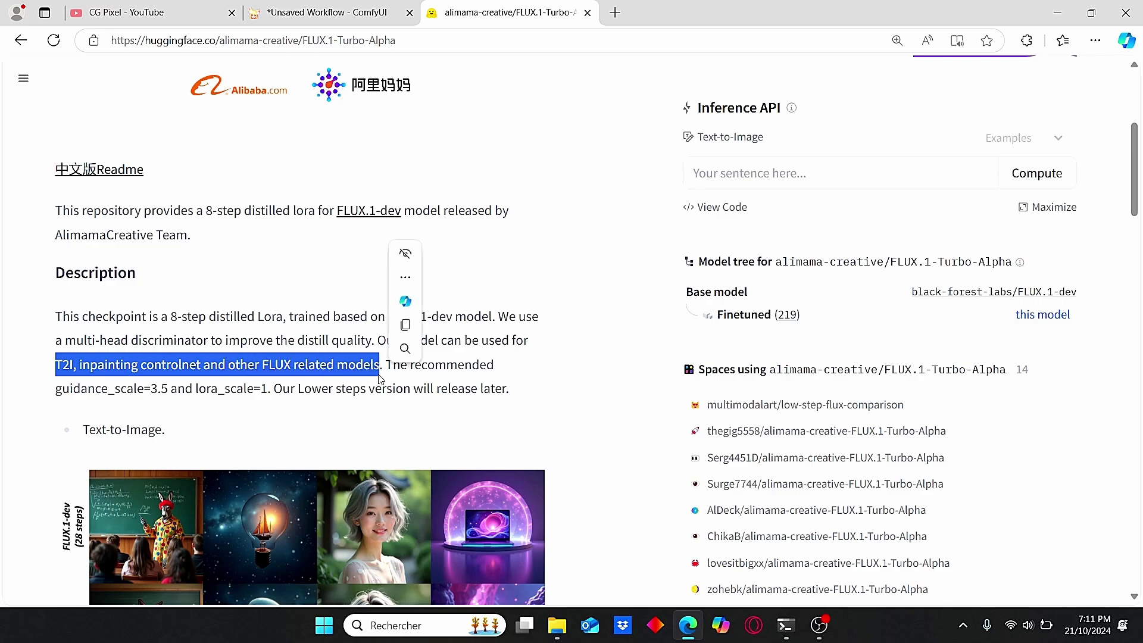
left_click(417, 384)
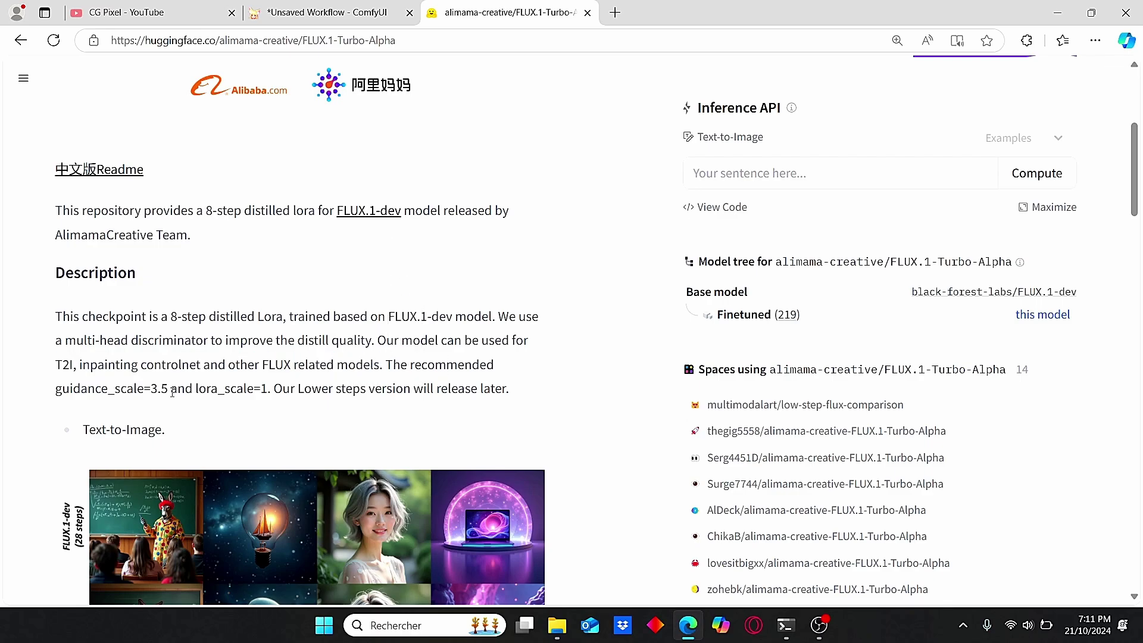
scroll(169, 347, "down", 1)
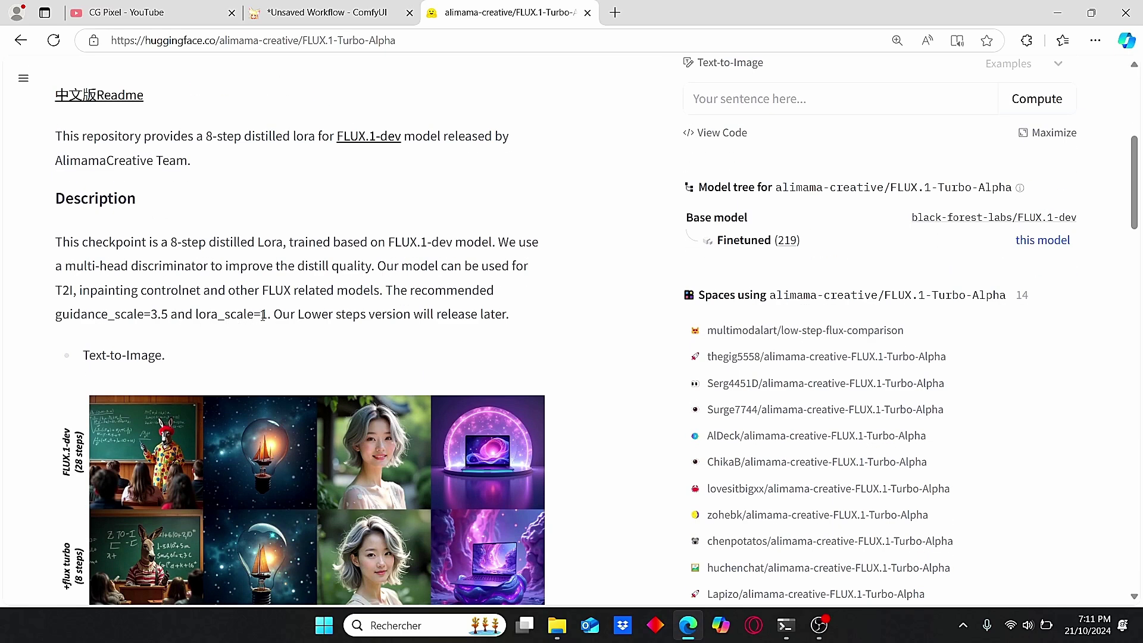
left_click_drag(260, 315, 271, 315)
left_click(293, 330)
left_click_drag(277, 315, 506, 325)
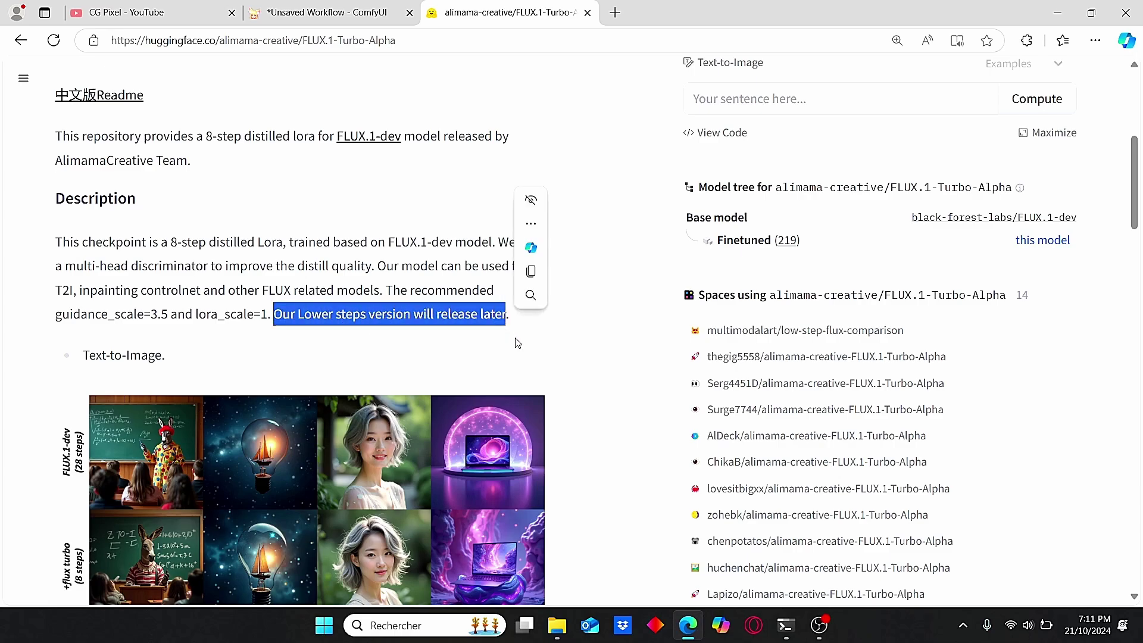
left_click(516, 355)
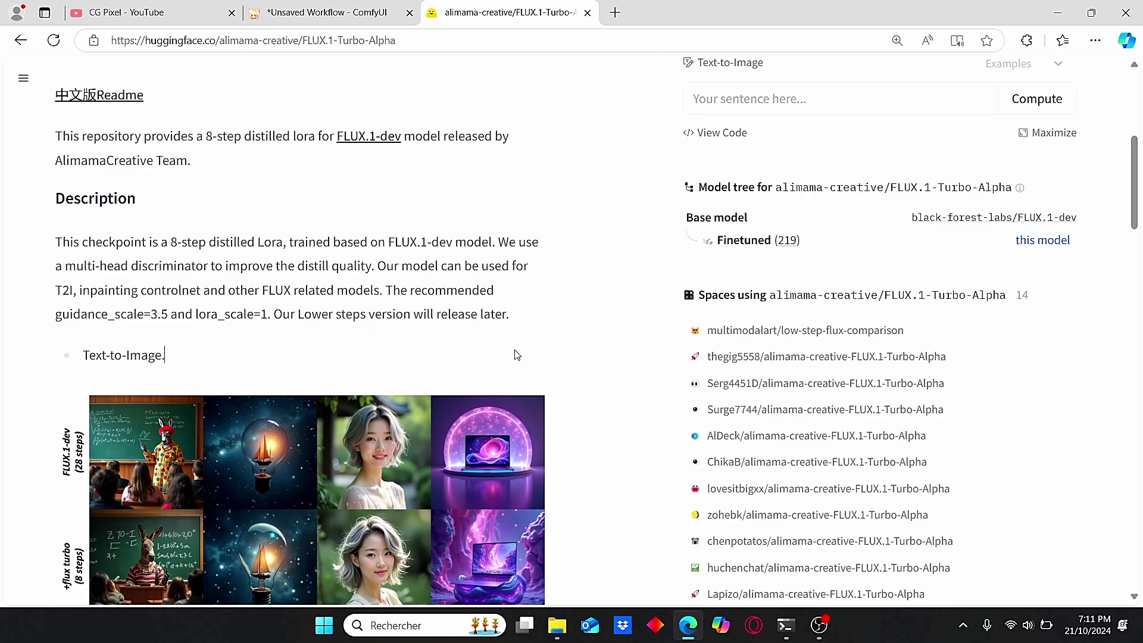
scroll(516, 354, "down", 2)
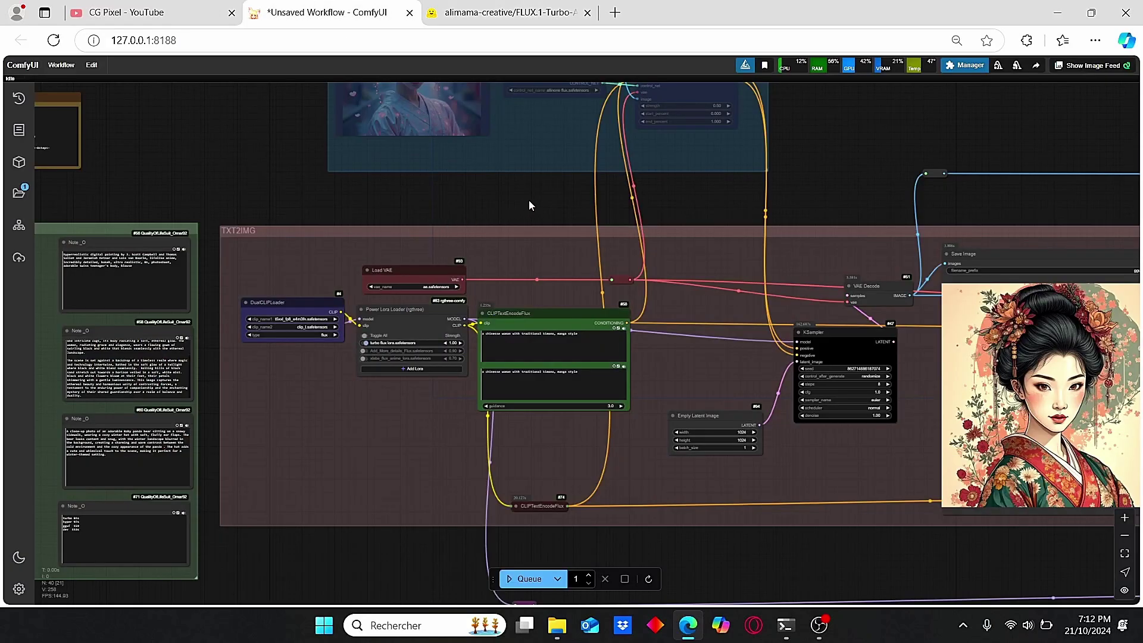
Switch back to the ComfyUI workflow and look over the TXT2IMG group and its surrounding nodes.
left_click_drag(528, 206, 490, 218)
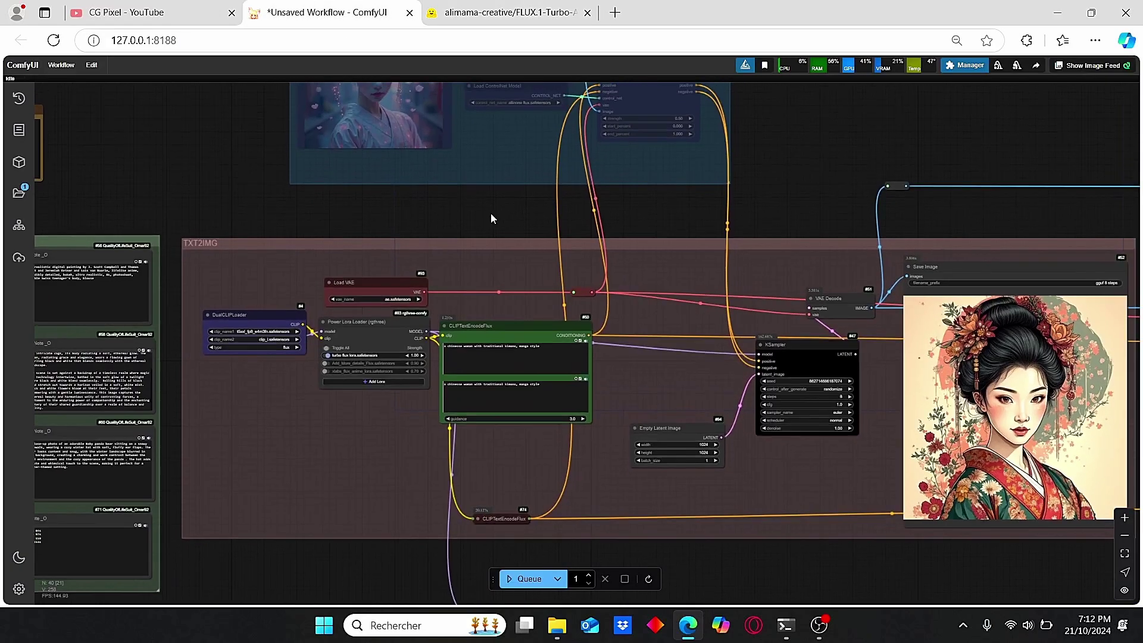
scroll(676, 207, "down", 1)
left_click_drag(675, 207, 530, 222)
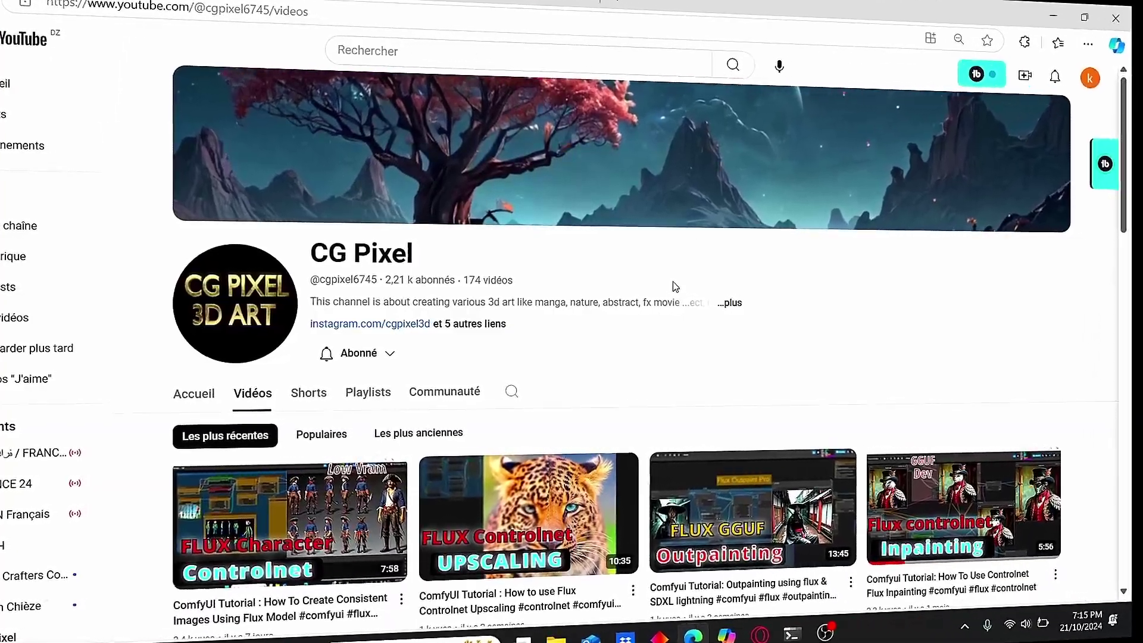
Browse the most recent ComfyUI and Flux tutorials in the CG Pixel channel's video list.
scroll(673, 281, "down", 5)
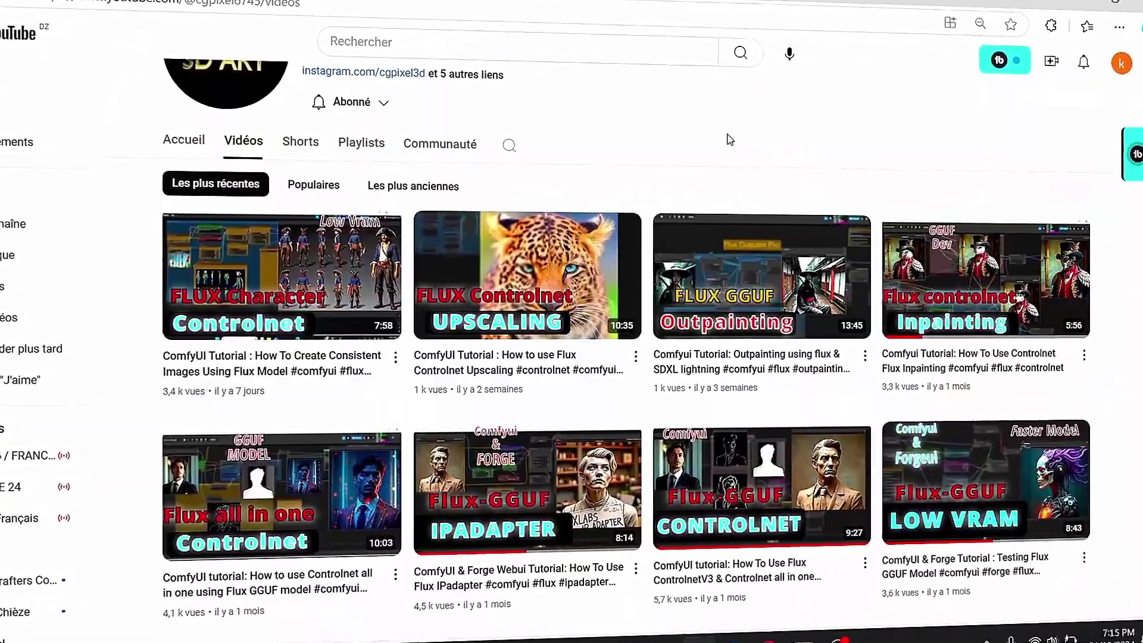
scroll(729, 137, "down", 4)
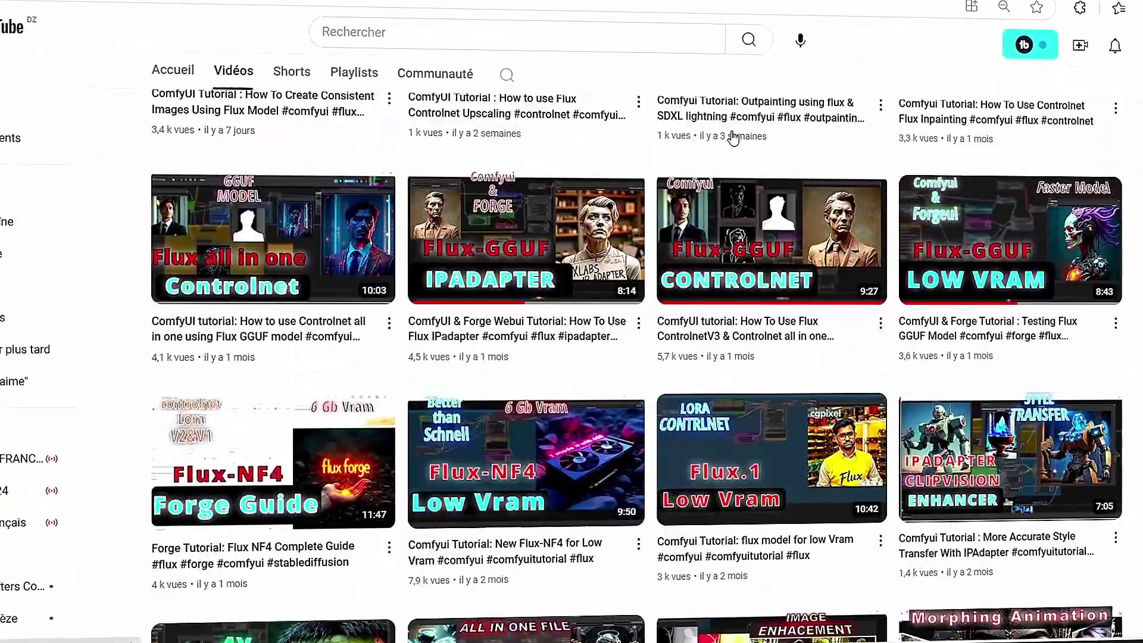
scroll(735, 136, "down", 4)
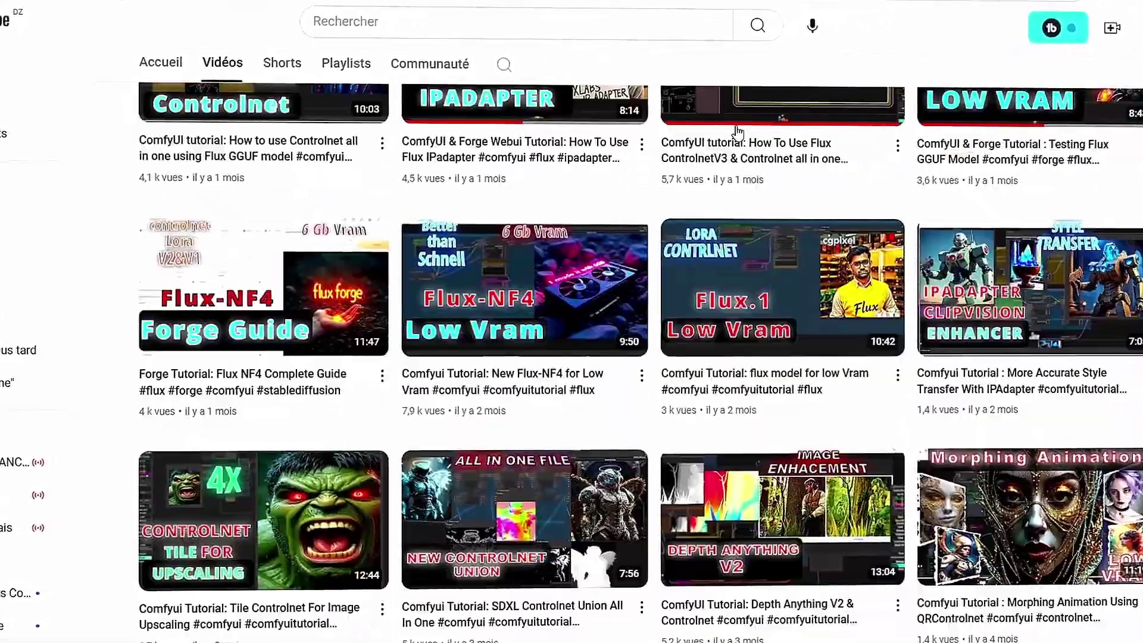
scroll(737, 132, "down", 4)
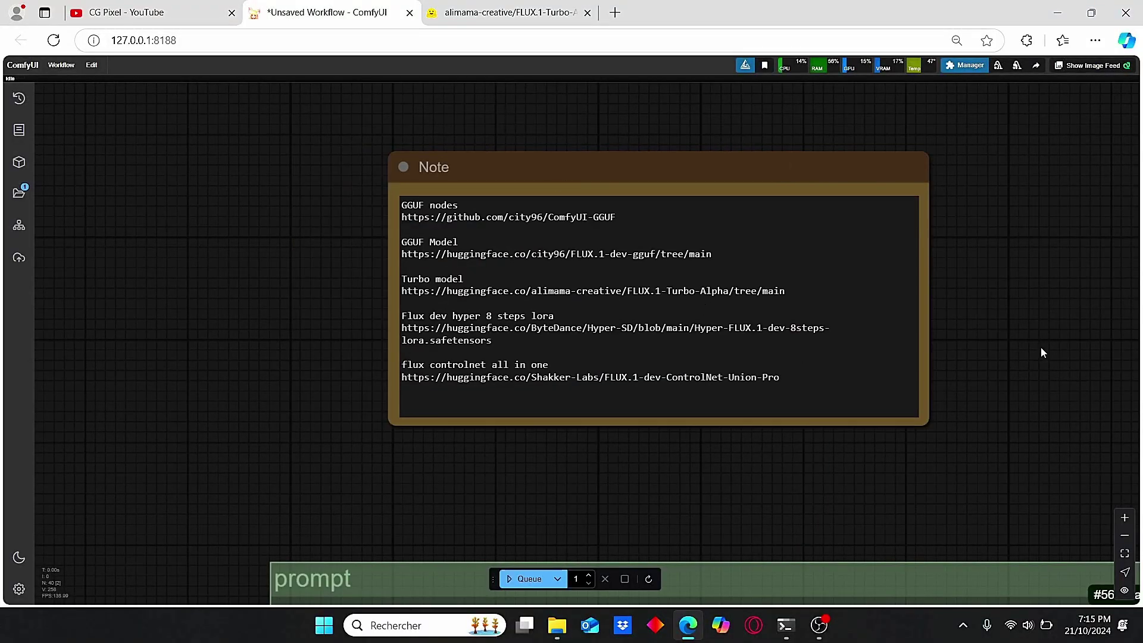
Open the files and versions list of the FLUX.1-Turbo-Alpha repository on Hugging Face, down to diffusion_pytorch_model.safetensors.
scroll(1040, 348, "down", 4)
left_click_drag(1040, 348, 630, 344)
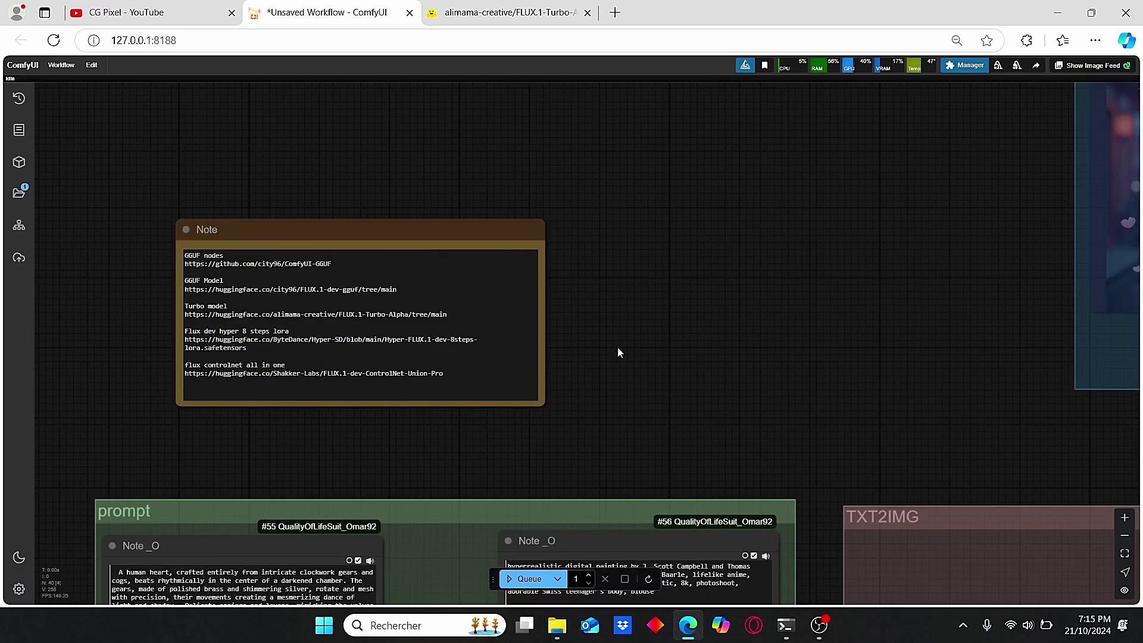
left_click(539, 13)
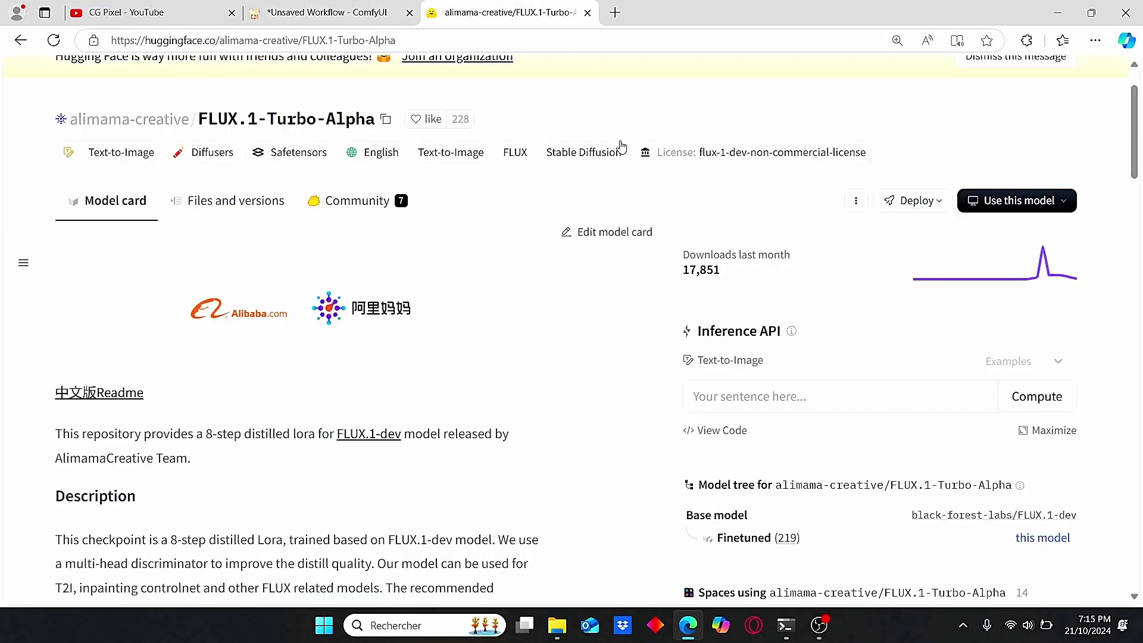
scroll(142, 231, "up", 1)
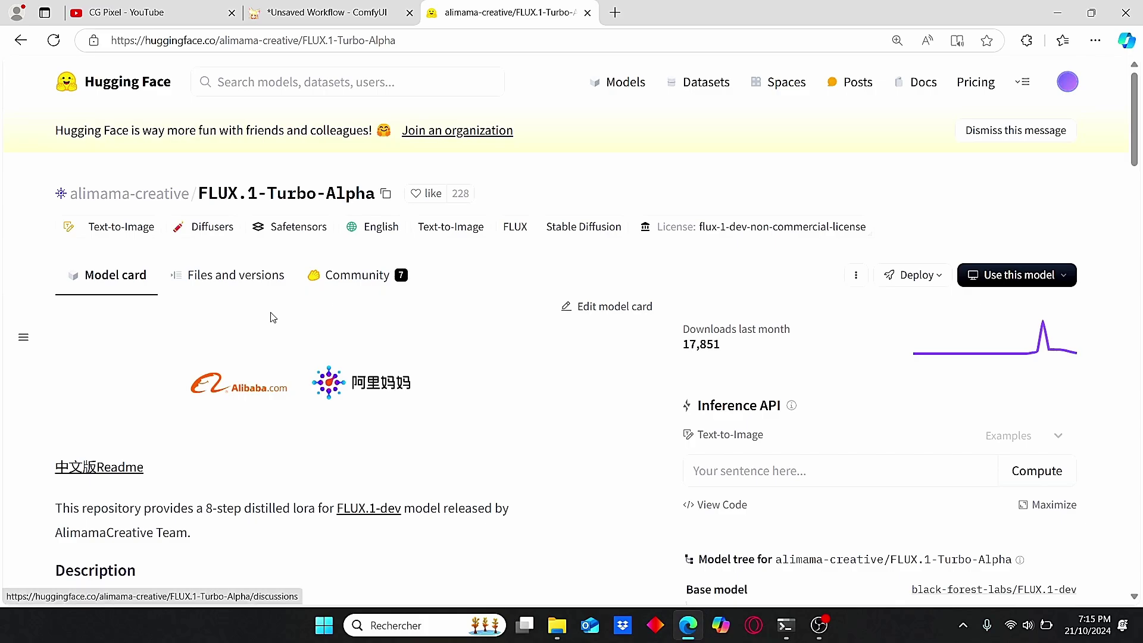
left_click(228, 277)
scroll(222, 289, "down", 2)
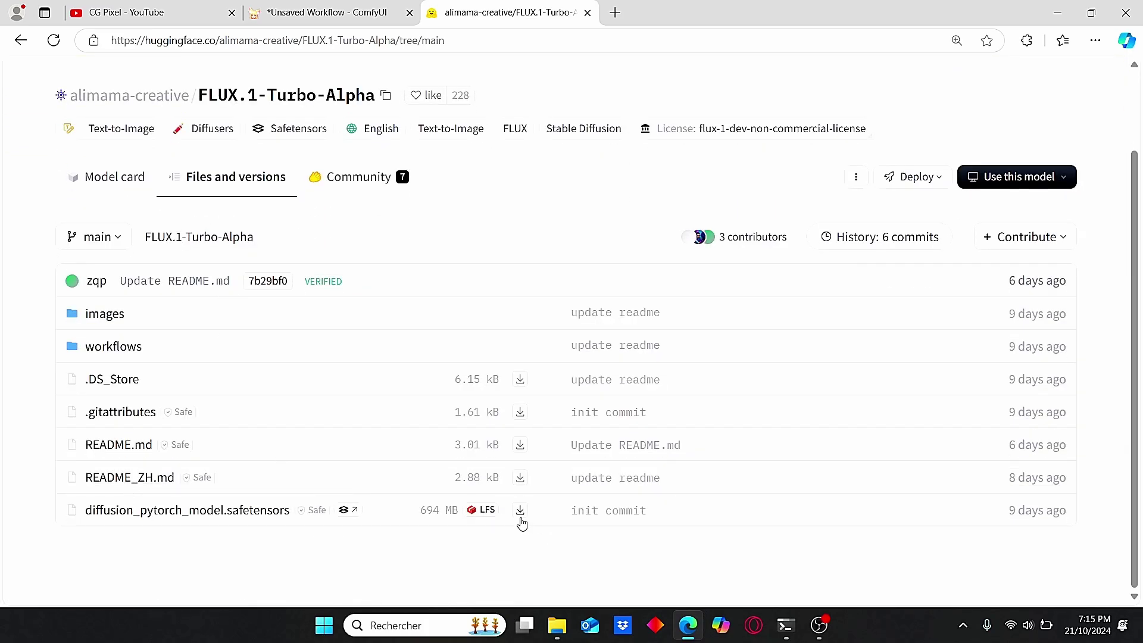
In File Explorer, open ComfyUI's models\loras folder, select turbo flux lora.safetensors, and return to the models folder.
left_click(553, 629)
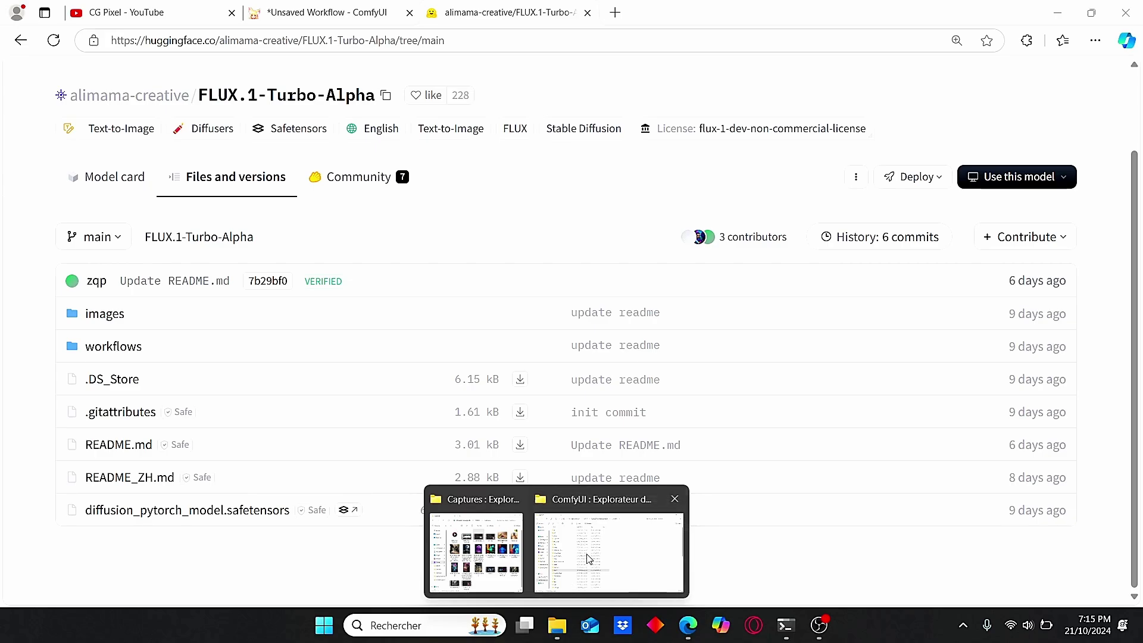
left_click(608, 551)
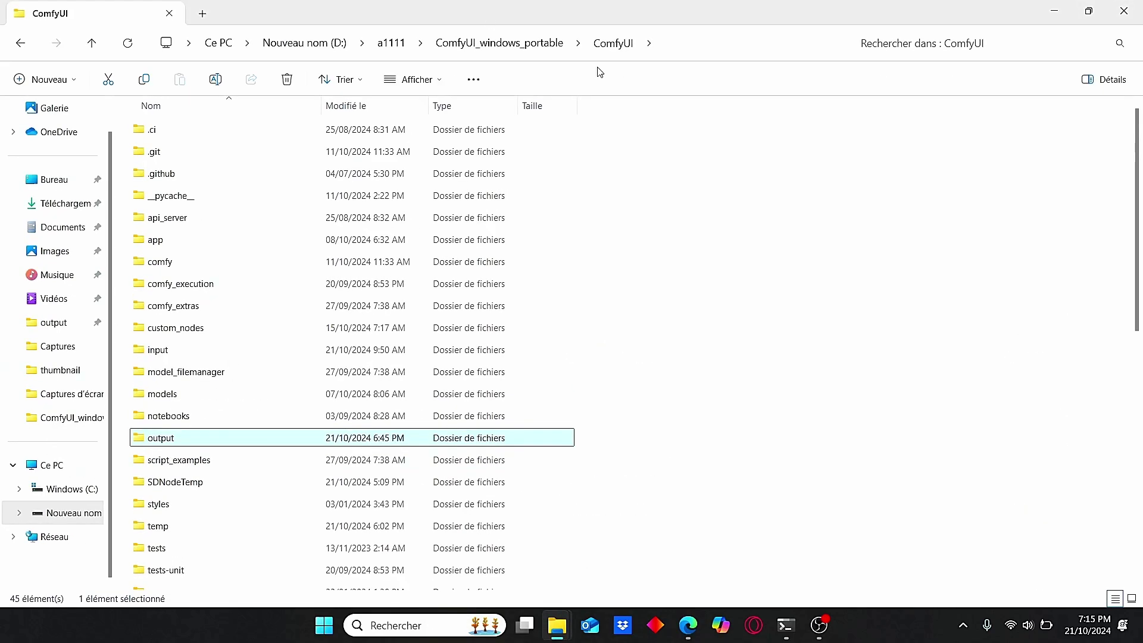
double_click(153, 395)
left_click(200, 240)
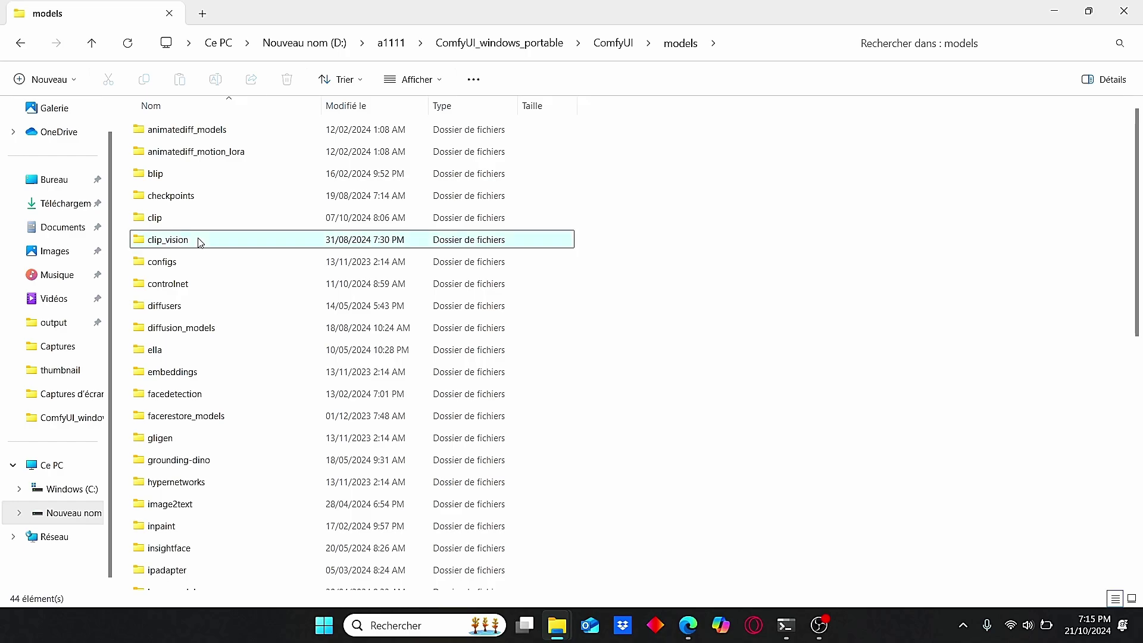
key("l")
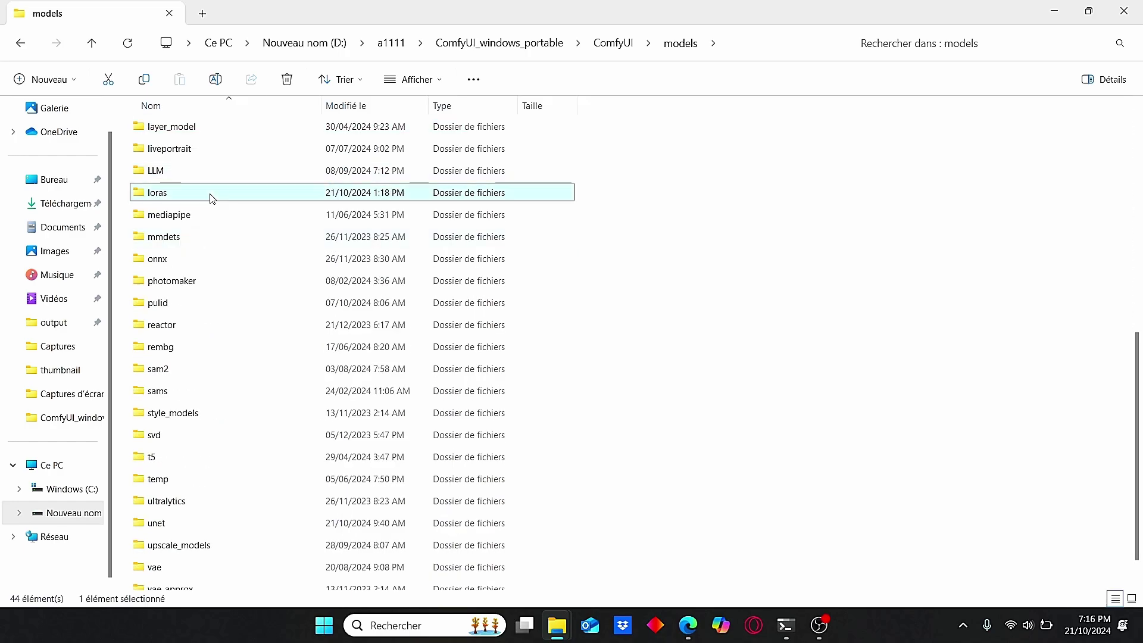
double_click(209, 193)
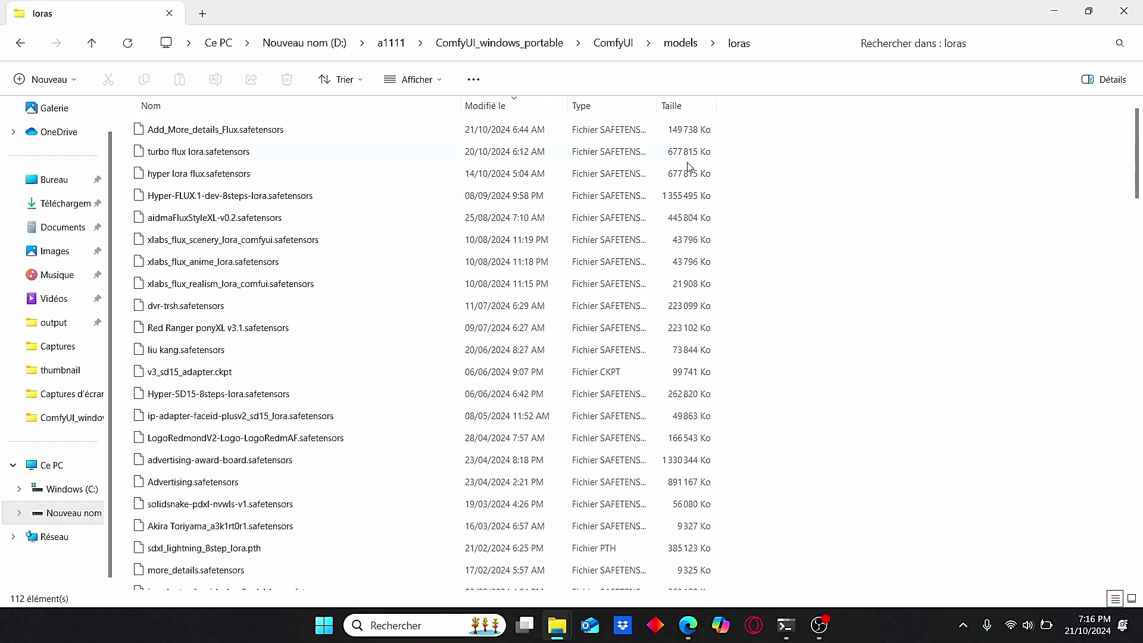
left_click(244, 151)
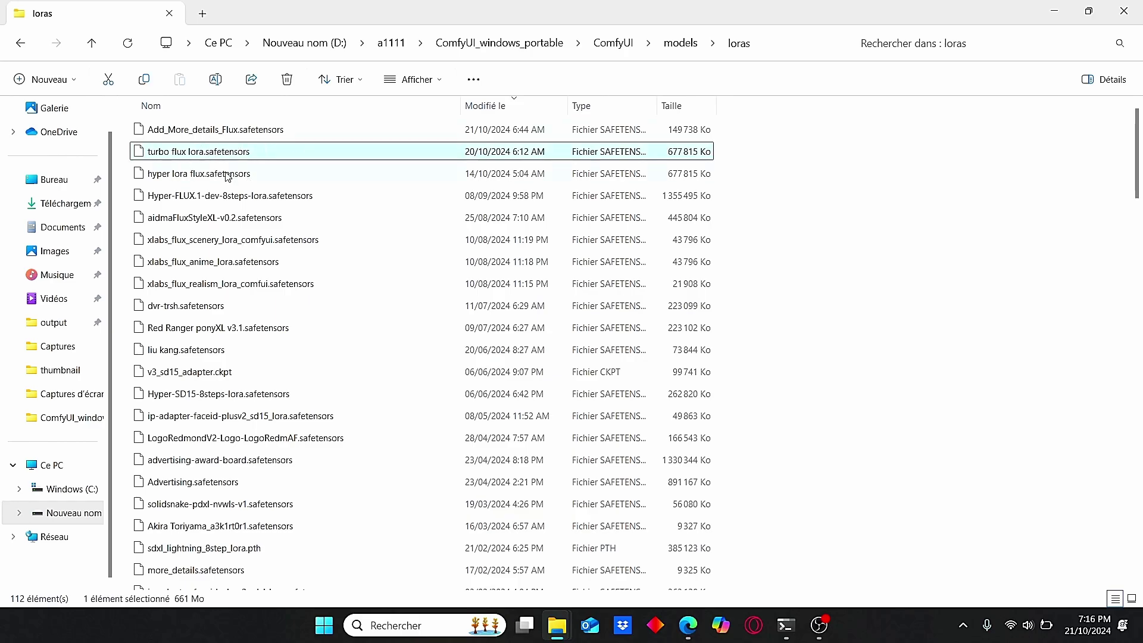
key("alt+Left")
Take the flux controlnet all in one link from the ComfyUI note and open the FLUX.1-dev-ControlNet-Union-Pro files page in a new browser tab.
left_click(688, 625)
scroll(236, 430, "up", 5)
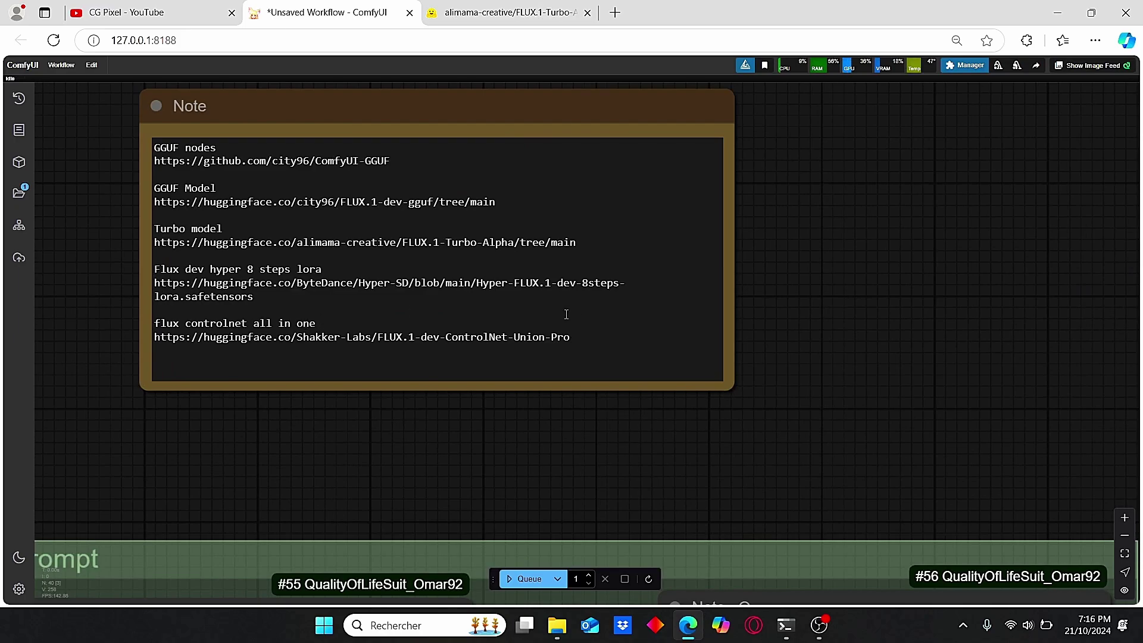
left_click_drag(570, 337, 158, 336)
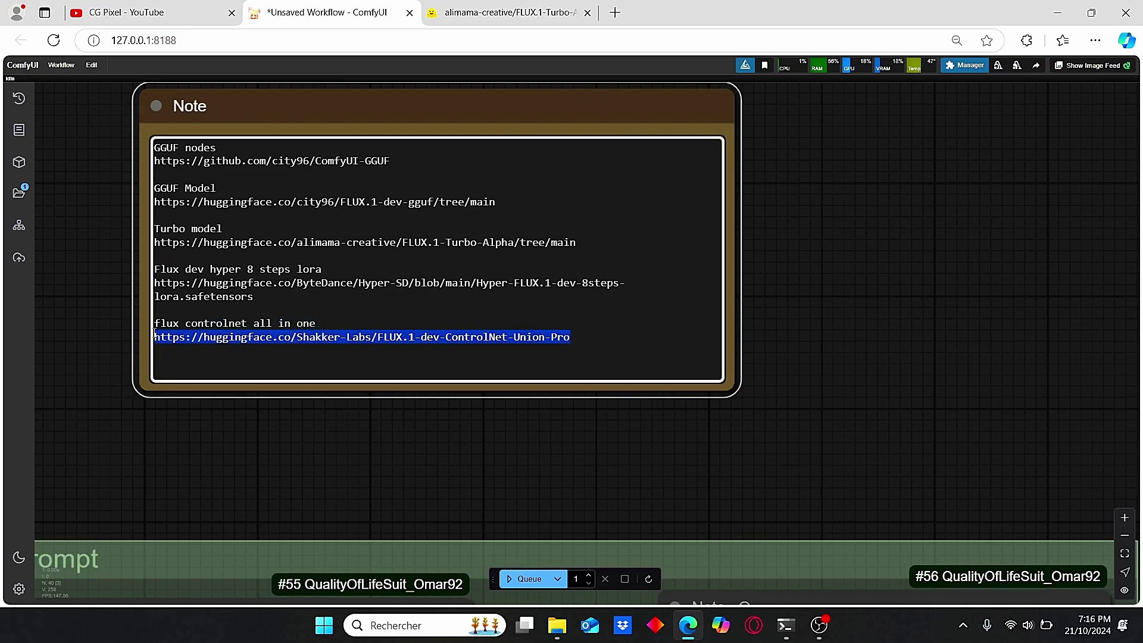
left_click(774, 364)
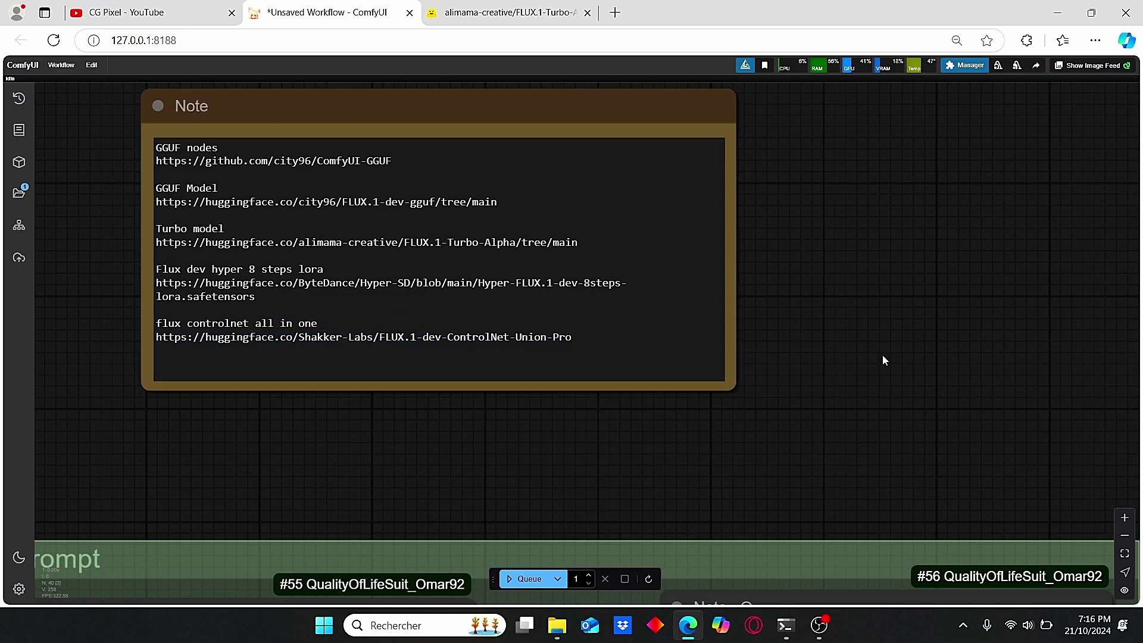
left_click(615, 13)
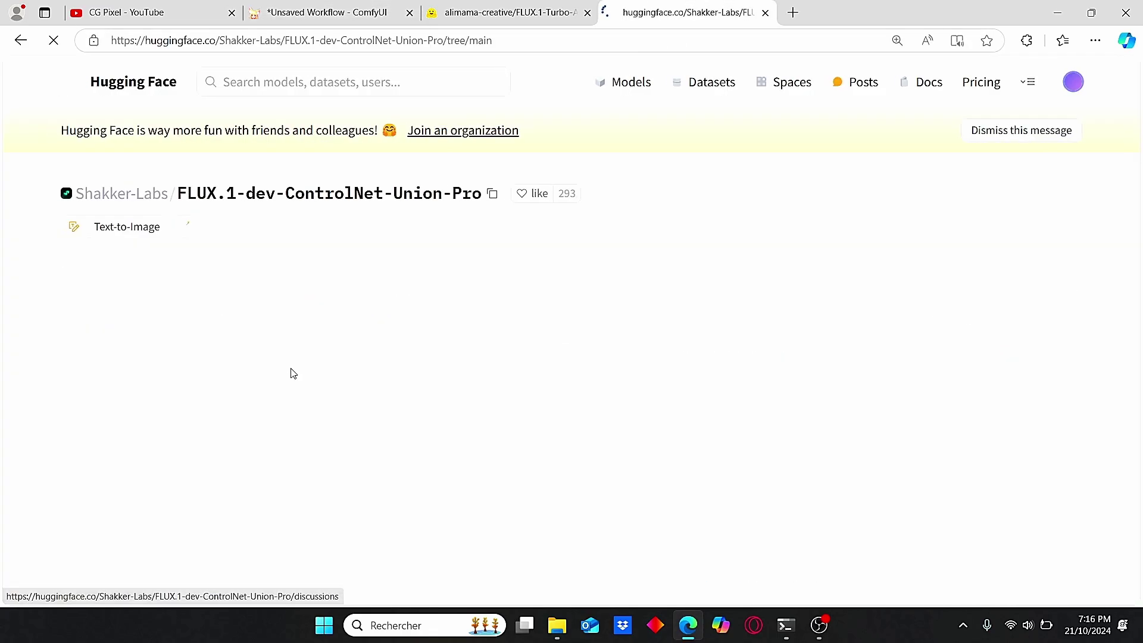
scroll(417, 518, "down", 1)
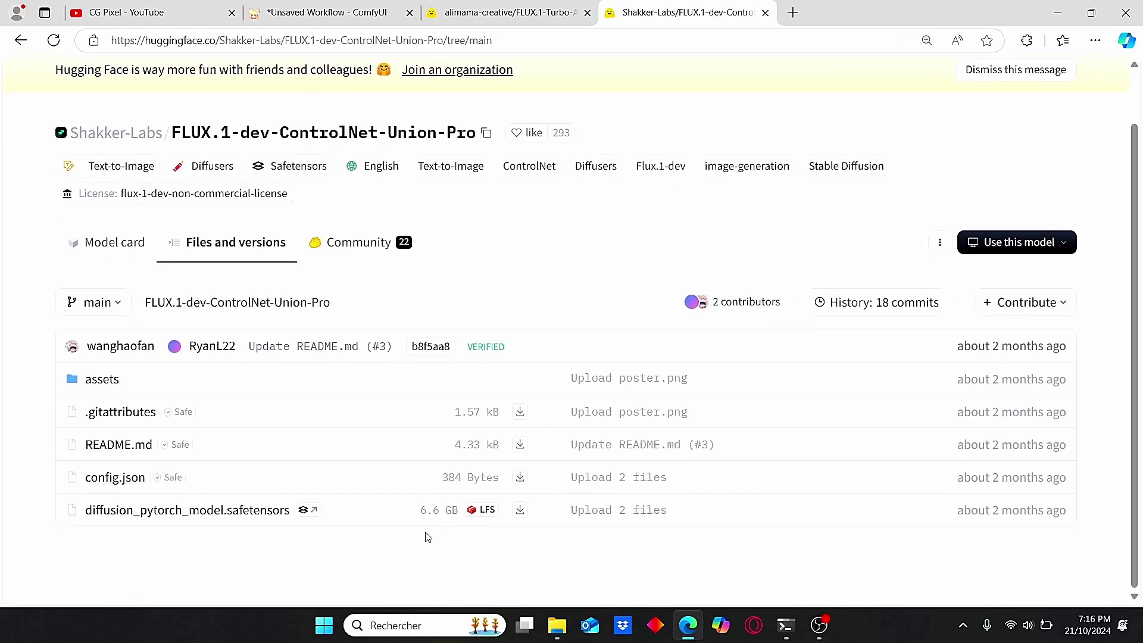
Switch to File Explorer, go back to the ComfyUI folder, and open the controlnet folder inside models.
left_click(557, 625)
left_click(548, 564)
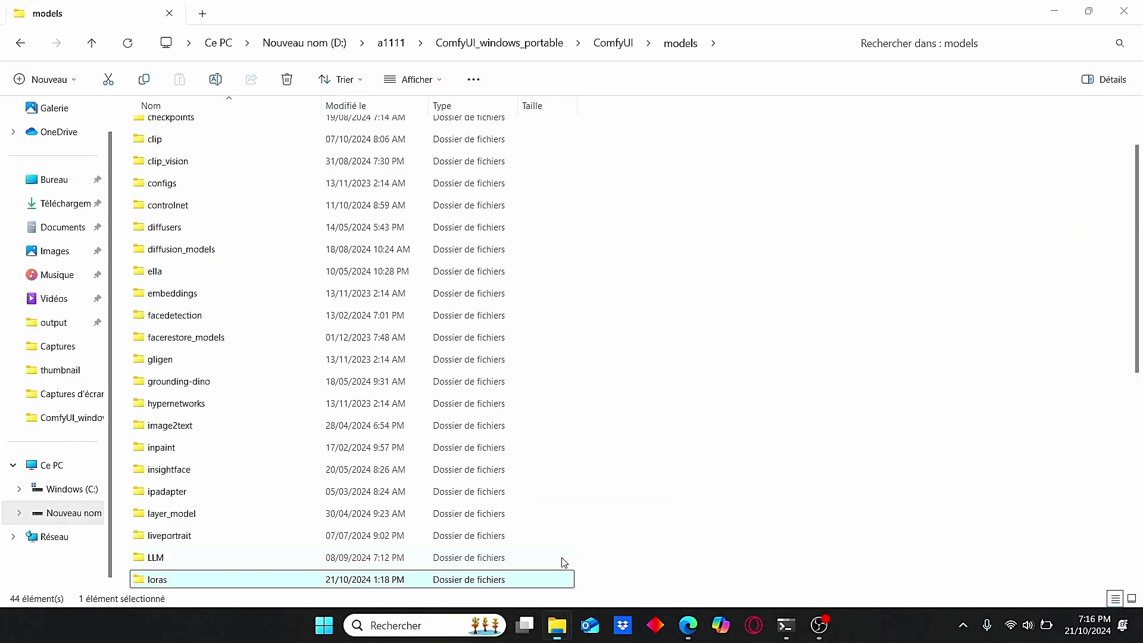
left_click(619, 43)
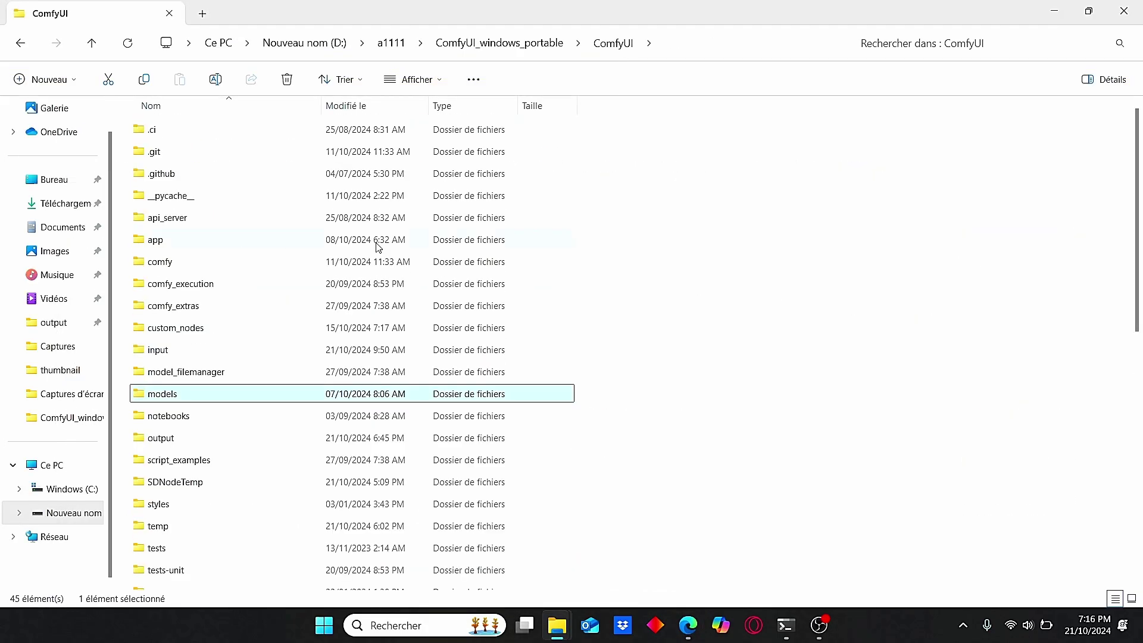
double_click(200, 399)
left_click(198, 374)
left_click(202, 196)
left_click(207, 215)
key("Down")
key("Down")
key("Down")
key("Return")
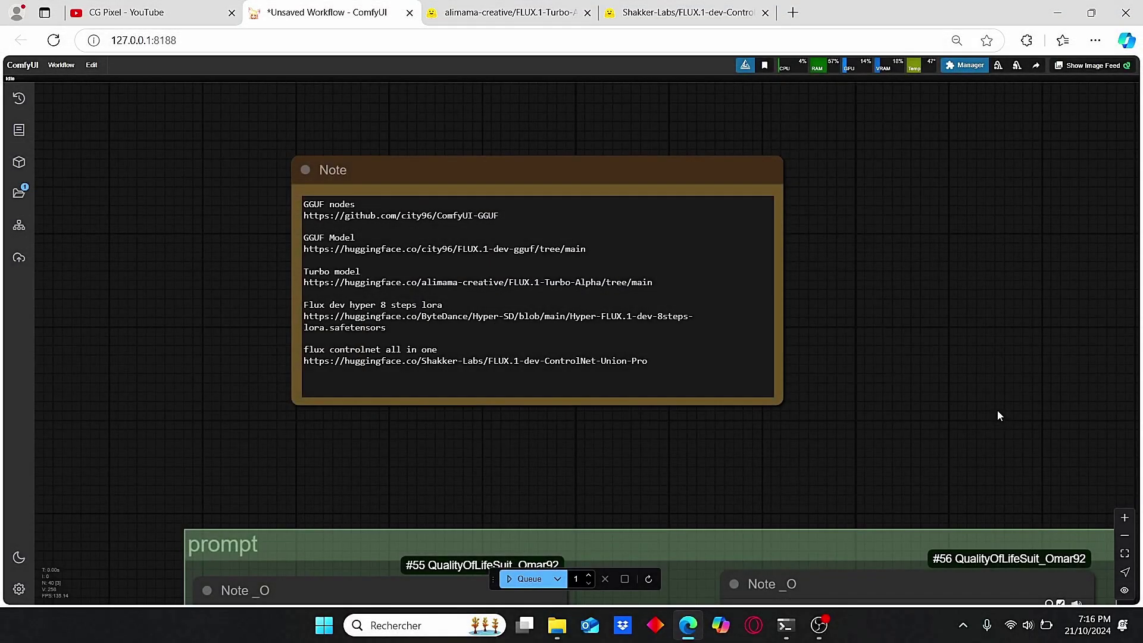
Examine the ComfyUI TXT2IMG group, covering its loaders, prompt node, KSampler and saved image.
scroll(993, 414, "down", 2)
left_click_drag(993, 414, 719, 360)
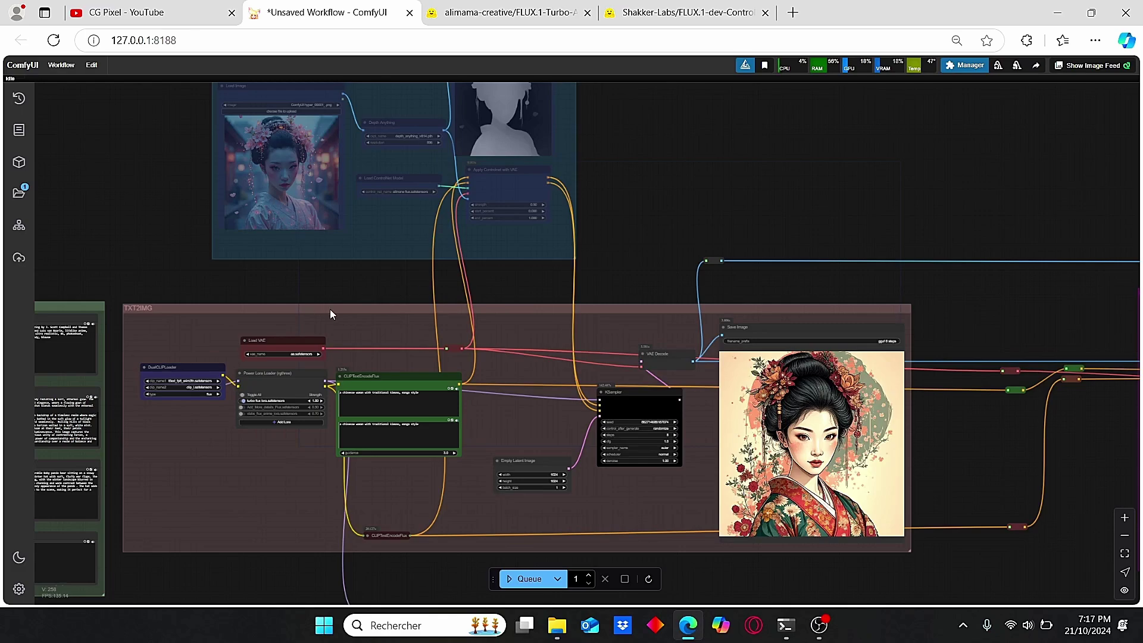
scroll(295, 312, "up", 2)
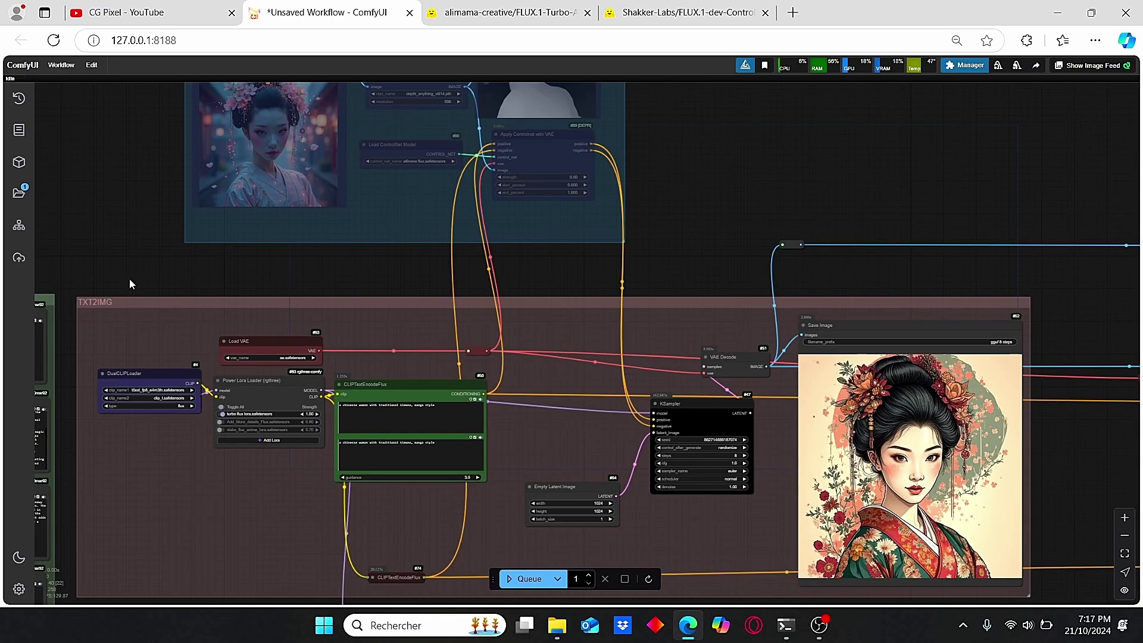
left_click_drag(196, 288, 283, 290)
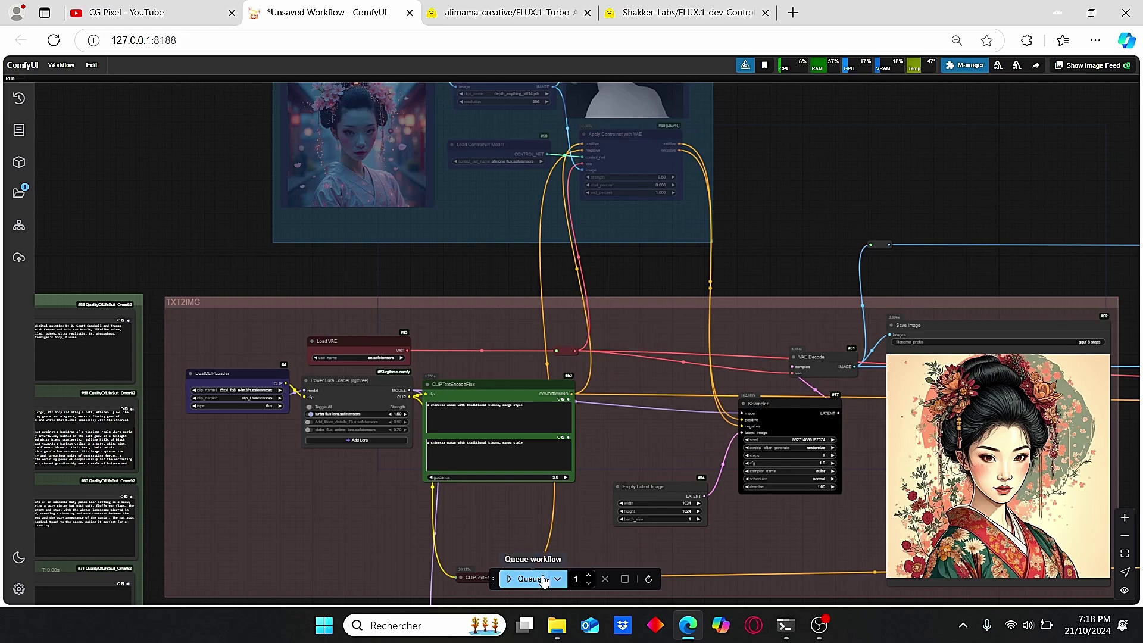
Open the ComfyUI Manager menu to view its Install Missing Custom Nodes option, and close it again.
left_click(965, 65)
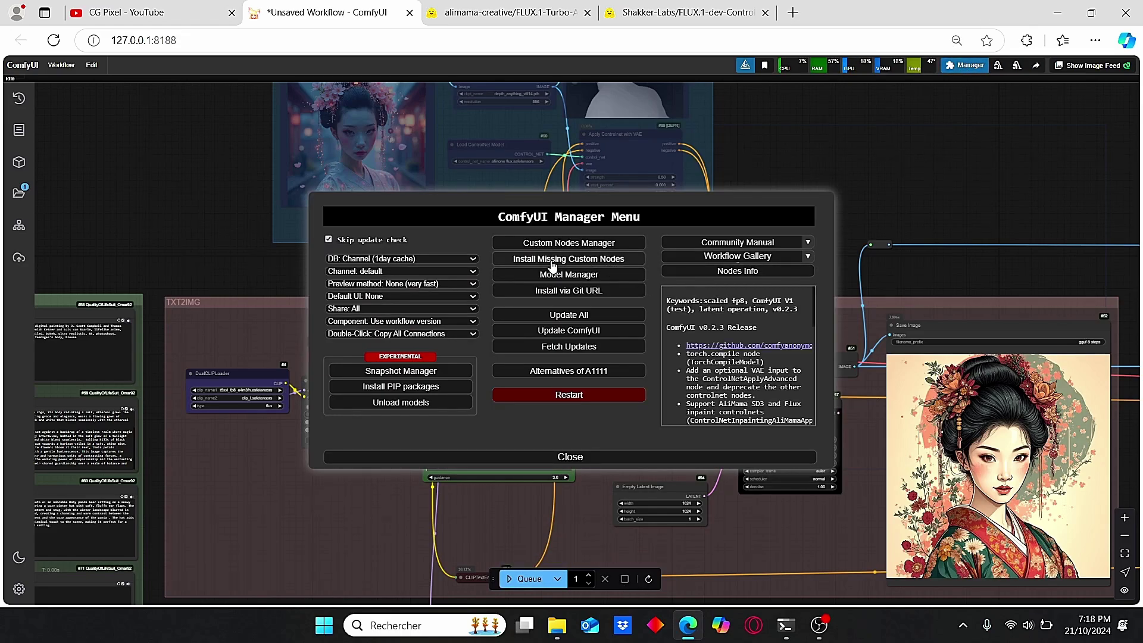
left_click(588, 454)
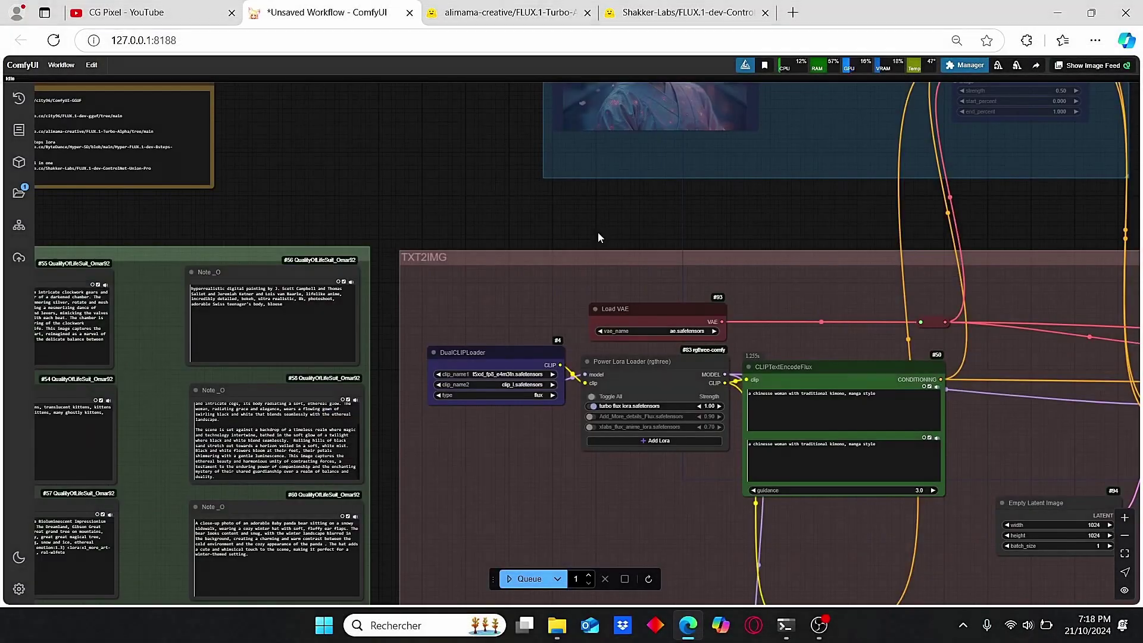
Examine the workflow's overall layout across the prompt notes, TXT2IMG, Controlnet and Ultimate SD groups.
scroll(613, 250, "down", 5)
left_click_drag(898, 232, 750, 235)
scroll(416, 250, "up", 4)
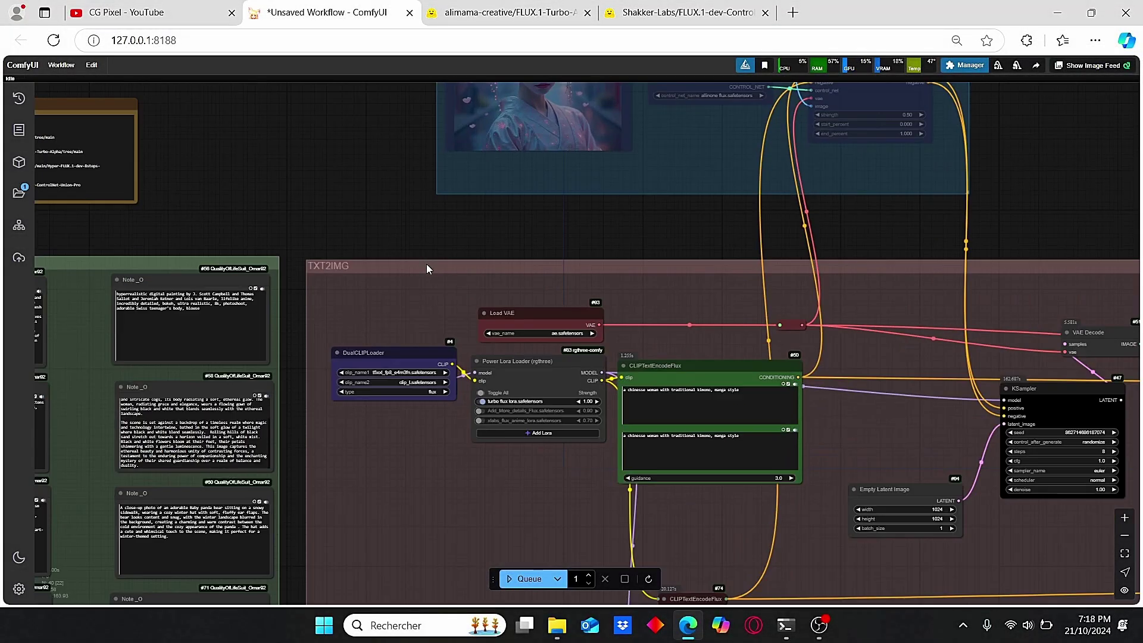
scroll(449, 266, "up", 4)
scroll(450, 265, "down", 2)
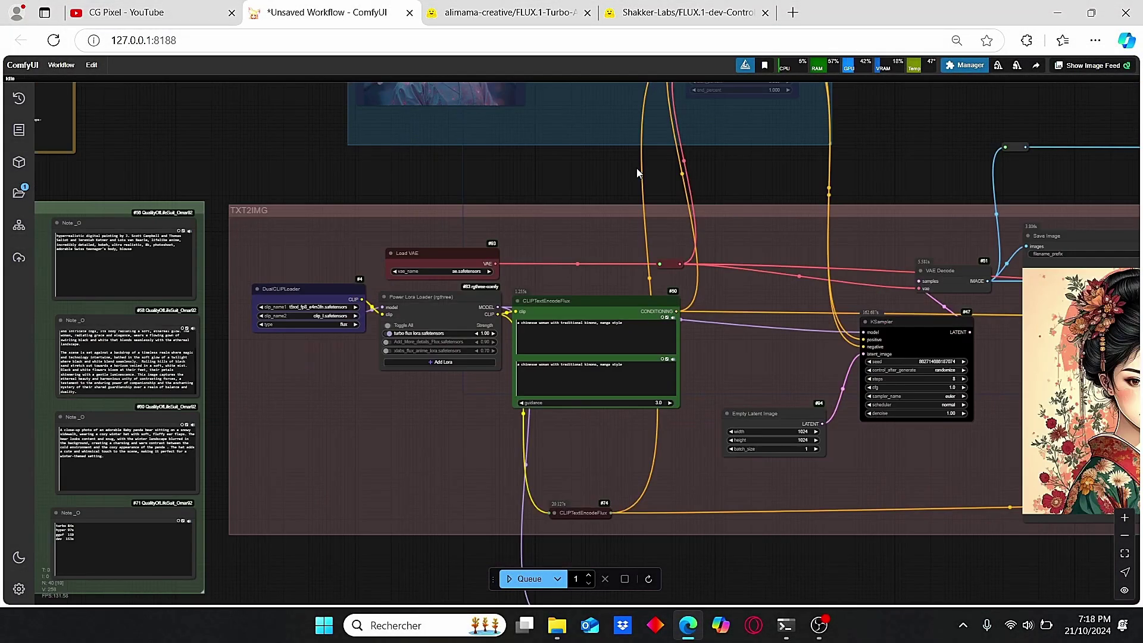
scroll(415, 228, "up", 1)
left_click_drag(618, 165, 573, 156)
scroll(538, 206, "down", 3)
scroll(538, 166, "up", 1)
scroll(681, 187, "up", 1)
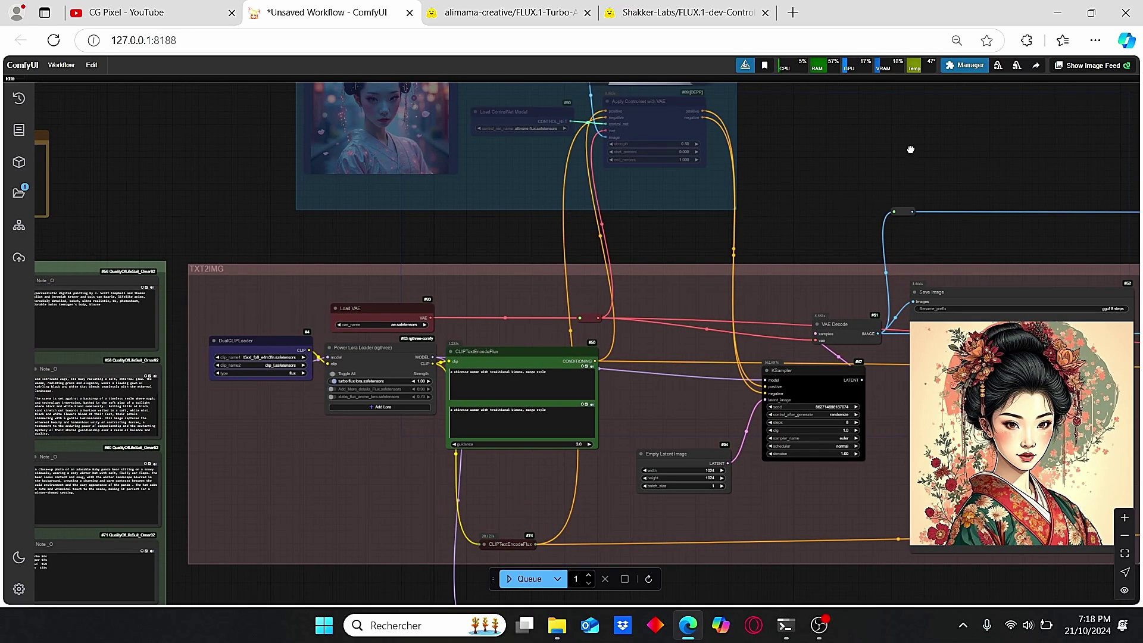
left_click_drag(917, 155, 681, 166)
left_click_drag(1080, 282, 489, 241)
scroll(702, 304, "up", 4)
scroll(649, 340, "down", 4)
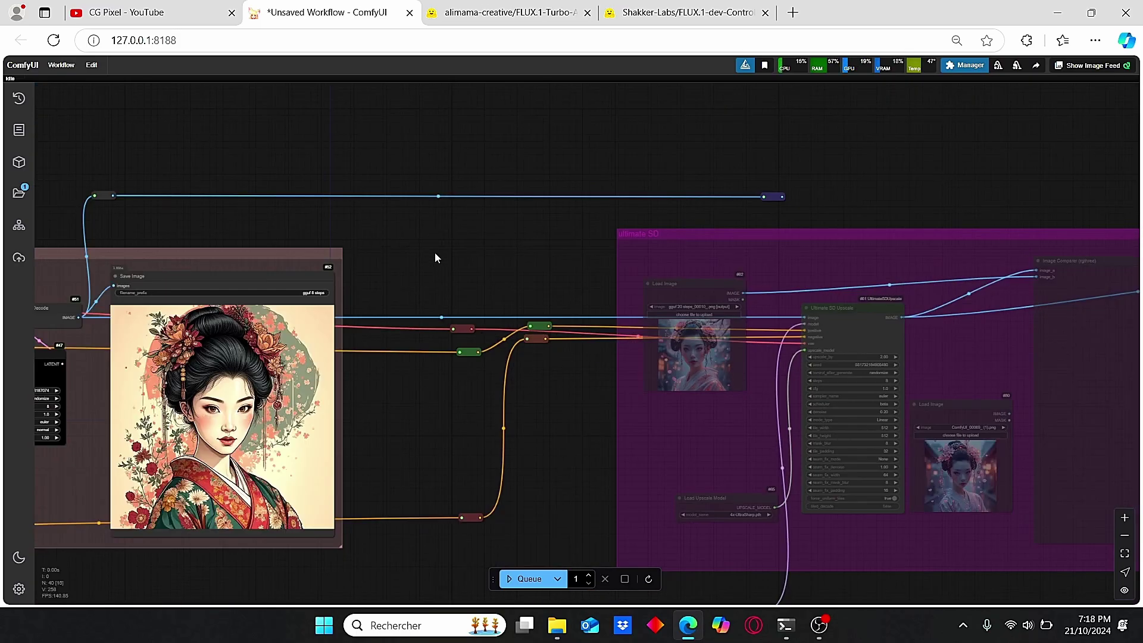
scroll(440, 244, "down", 10)
scroll(354, 218, "up", 16)
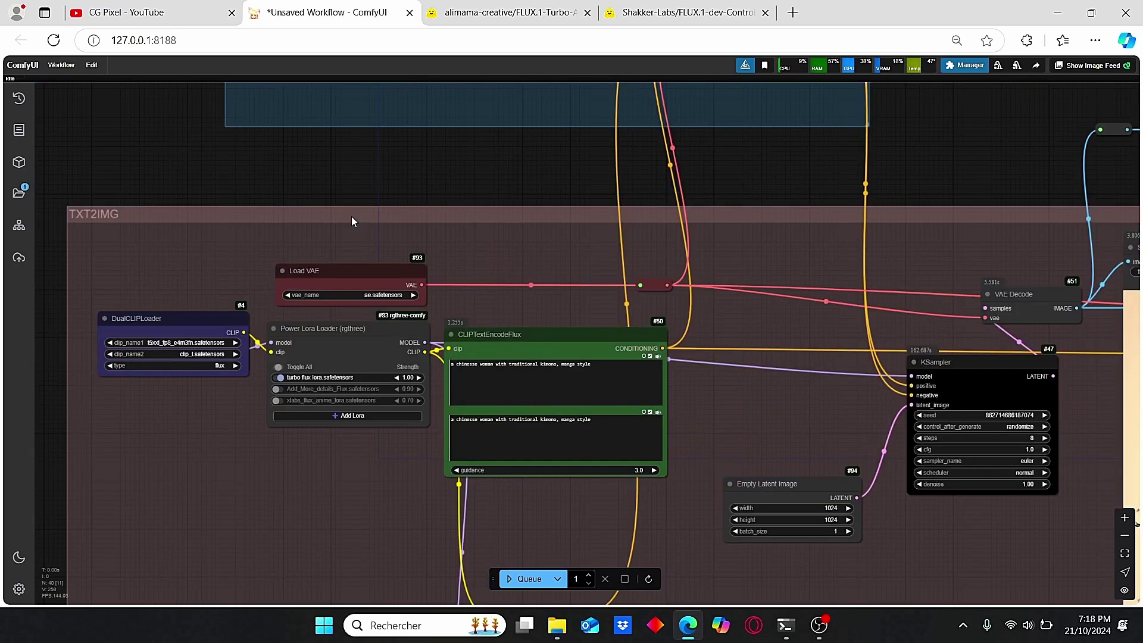
Move the DualCLIPLoader node up within the TXT2IMG group to uncover the Unet Loader (GGUF) node.
left_click_drag(377, 165, 385, 159)
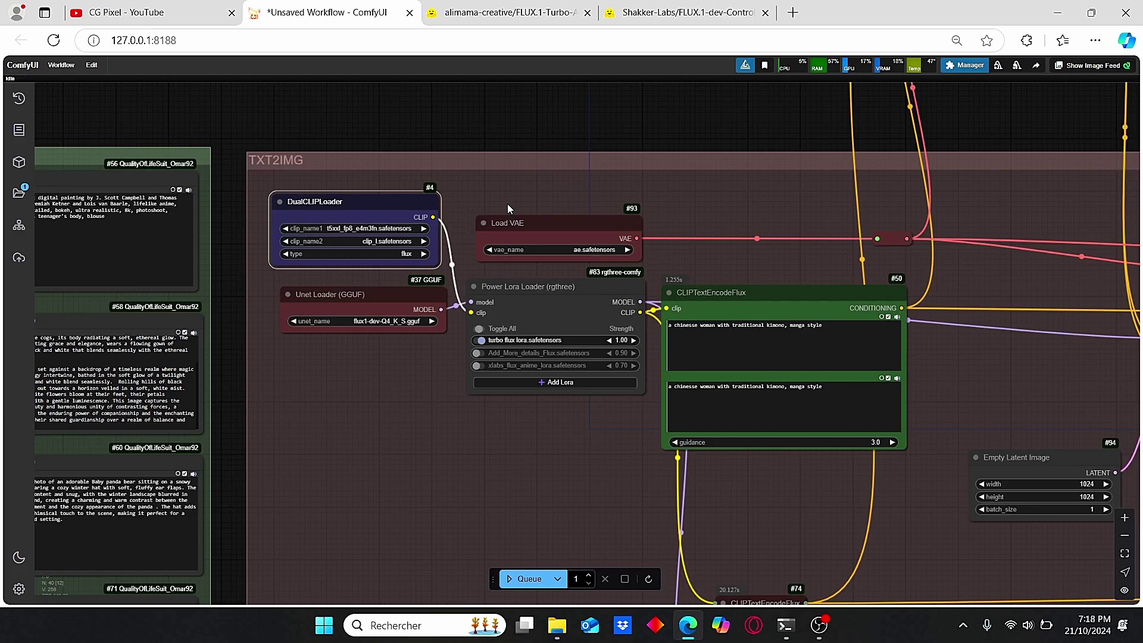
scroll(468, 389, "up", 3)
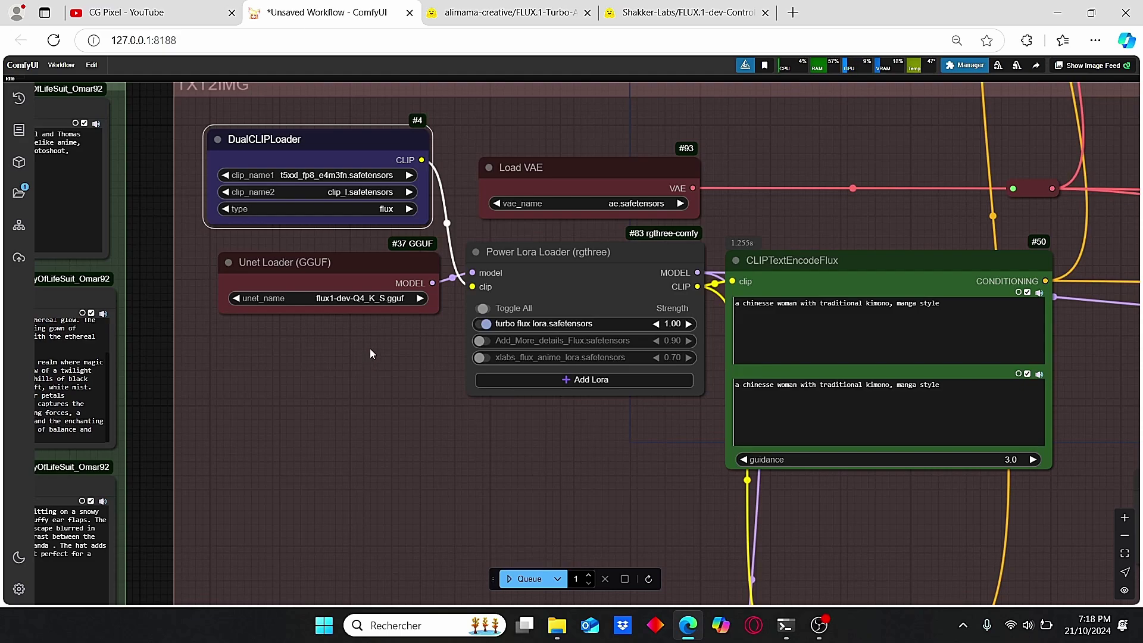
scroll(341, 299, "up", 1)
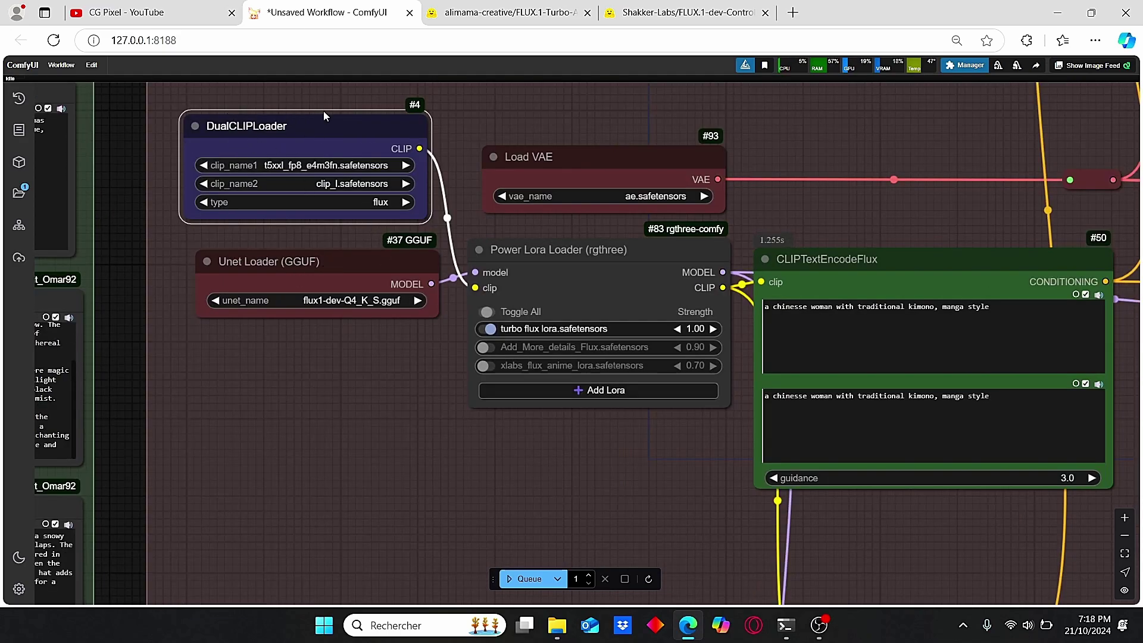
scroll(784, 258, "down", 2)
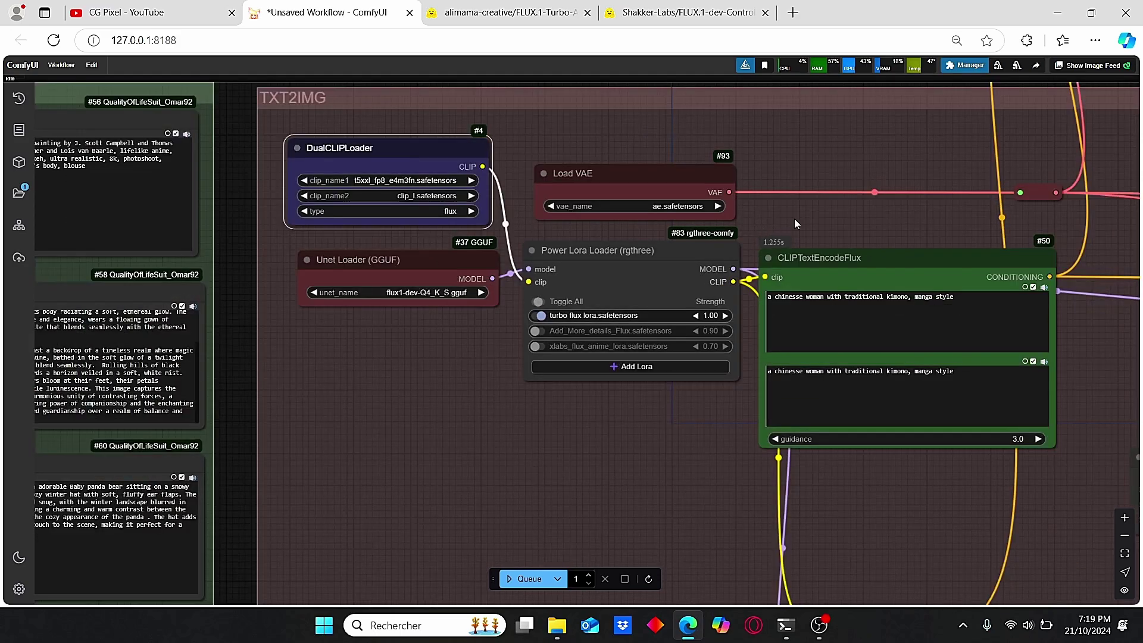
Examine the CLIPTextEncodeFlux prompts and guidance, the Empty Latent Image and KSampler nodes, and the Power Lora Loader entries.
left_click_drag(810, 215, 720, 198)
scroll(824, 229, "down", 2)
left_click_drag(824, 230, 582, 195)
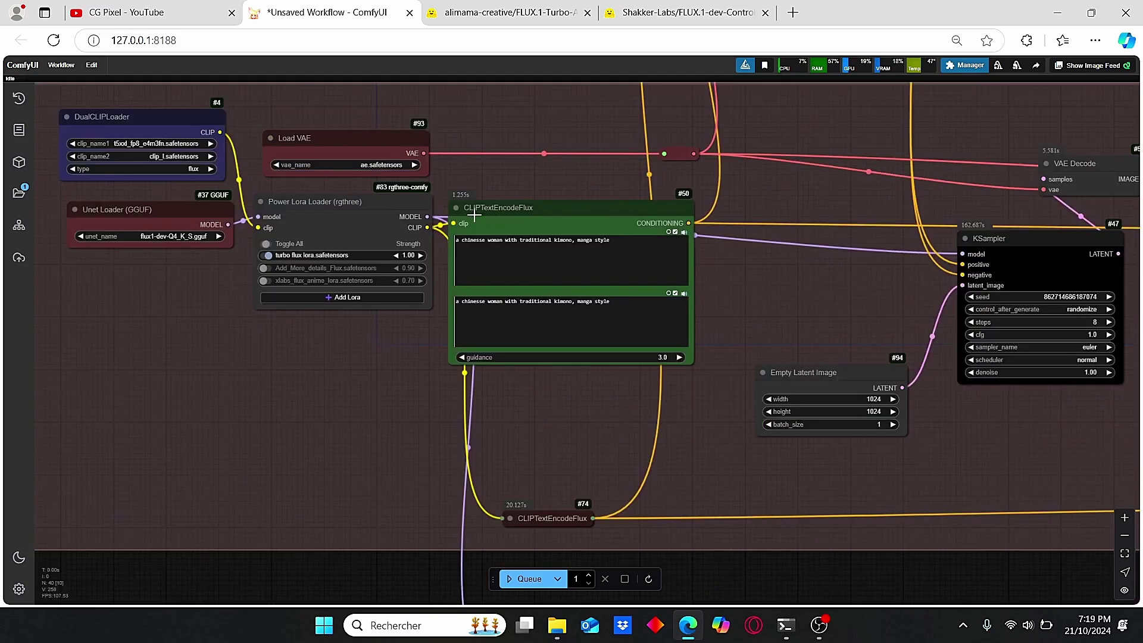
scroll(766, 332, "up", 3)
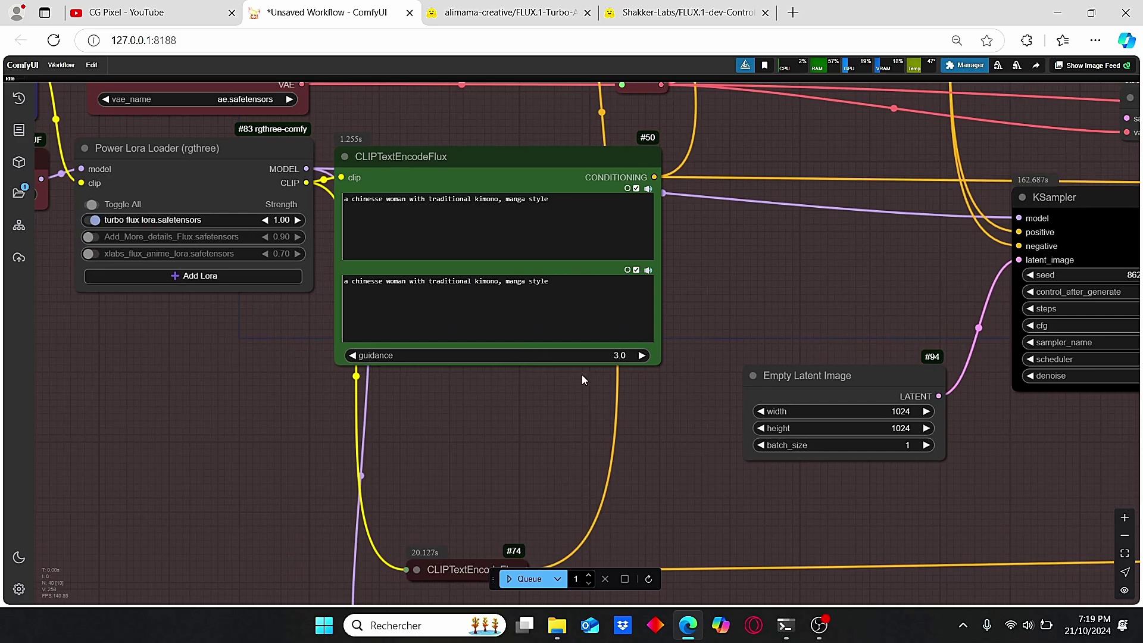
scroll(773, 338, "down", 3)
left_click_drag(773, 338, 551, 346)
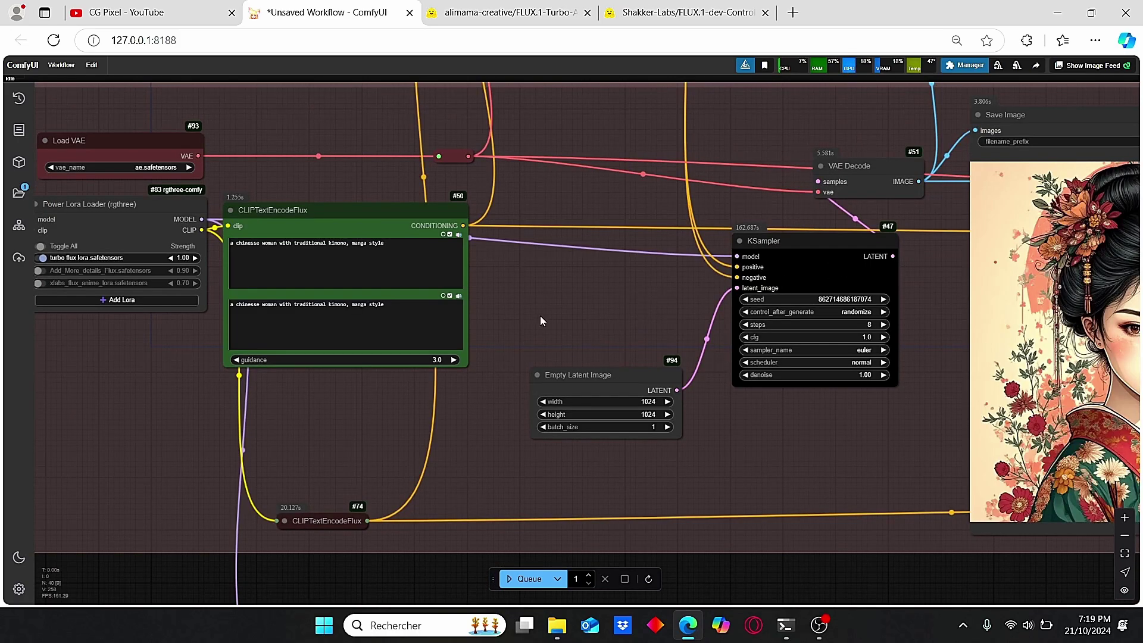
left_click_drag(533, 316, 530, 372)
mouse_move(871, 170)
left_mouse_down()
mouse_move(680, 172)
mouse_move(863, 183)
left_mouse_up()
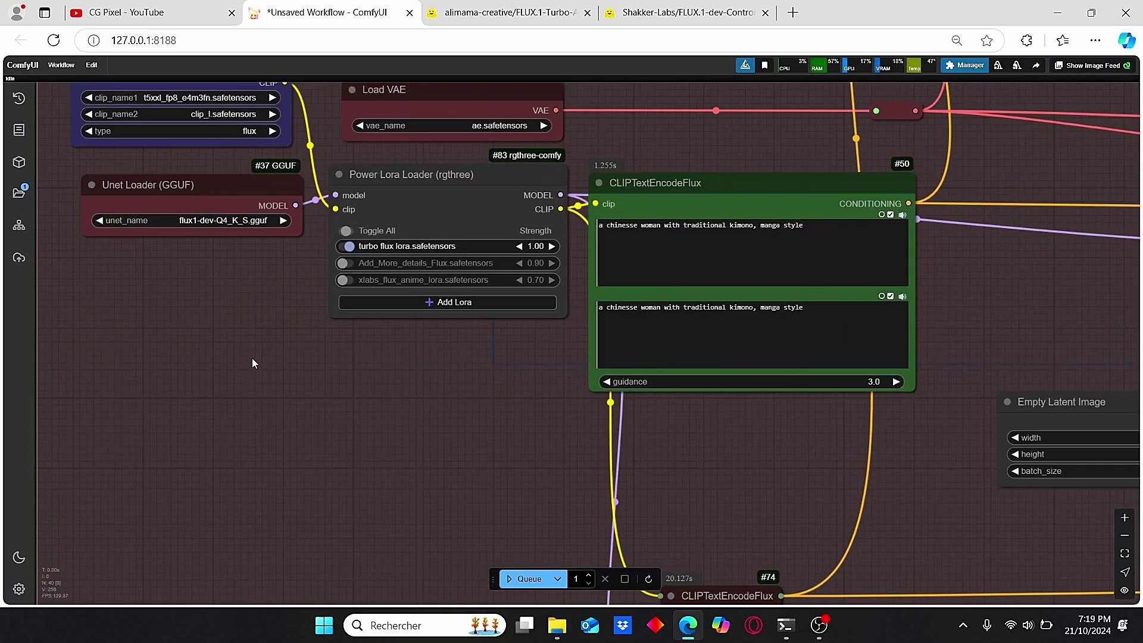
left_click_drag(191, 344, 250, 443)
scroll(441, 285, "up", 3)
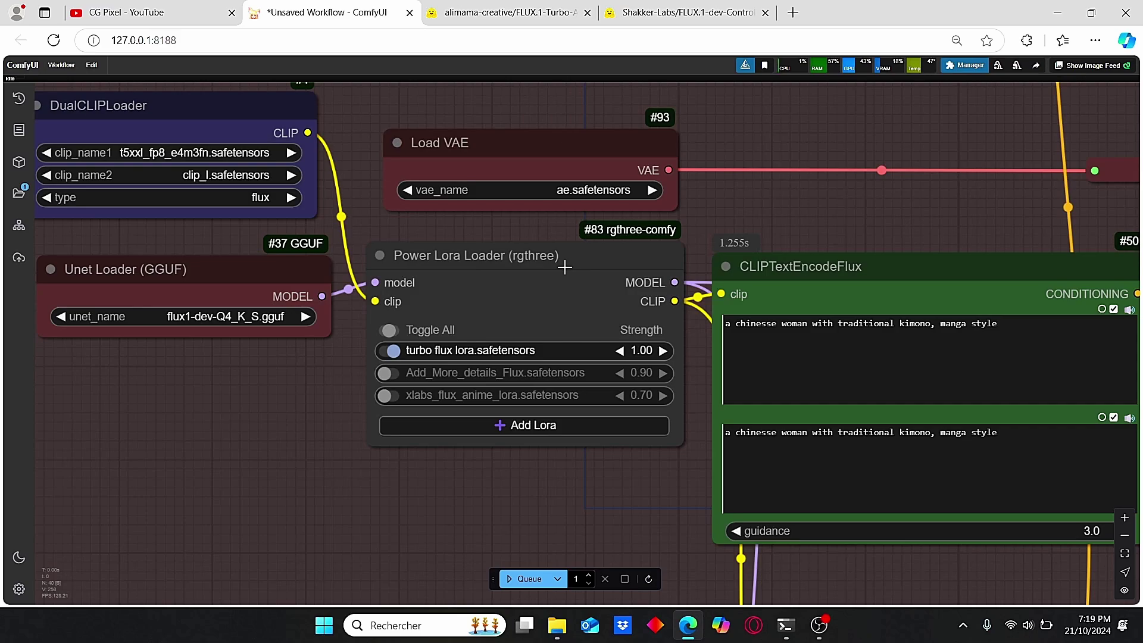
scroll(565, 267, "down", 2)
scroll(480, 391, "down", 2)
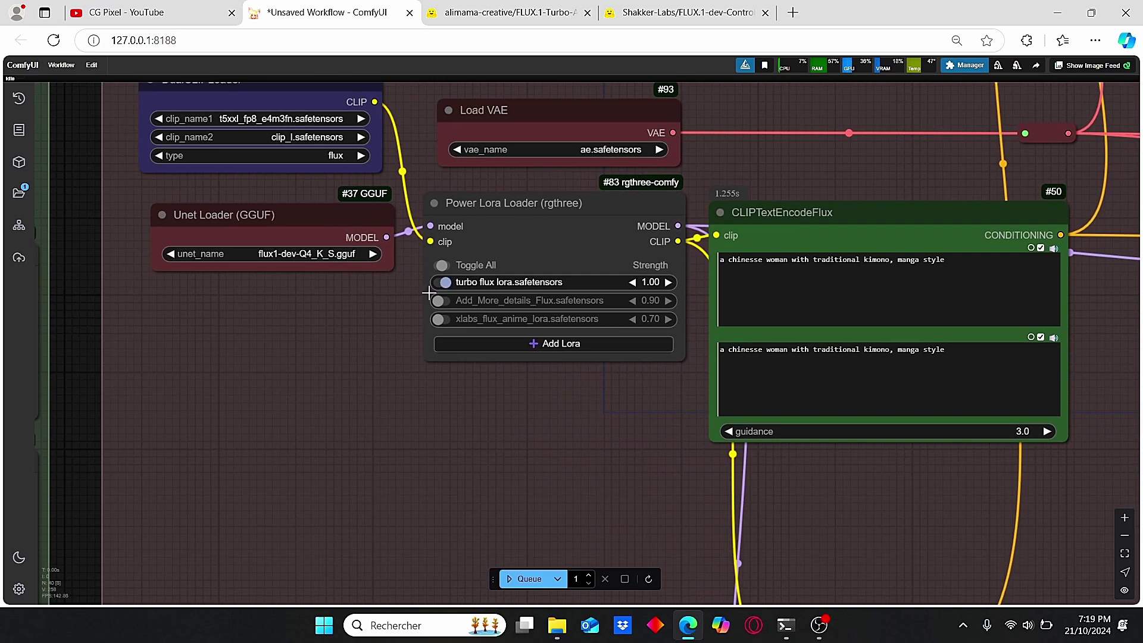
Add a Load LoRA node below the Power Lora Loader as an alternative, and delete it again.
double_click(473, 422)
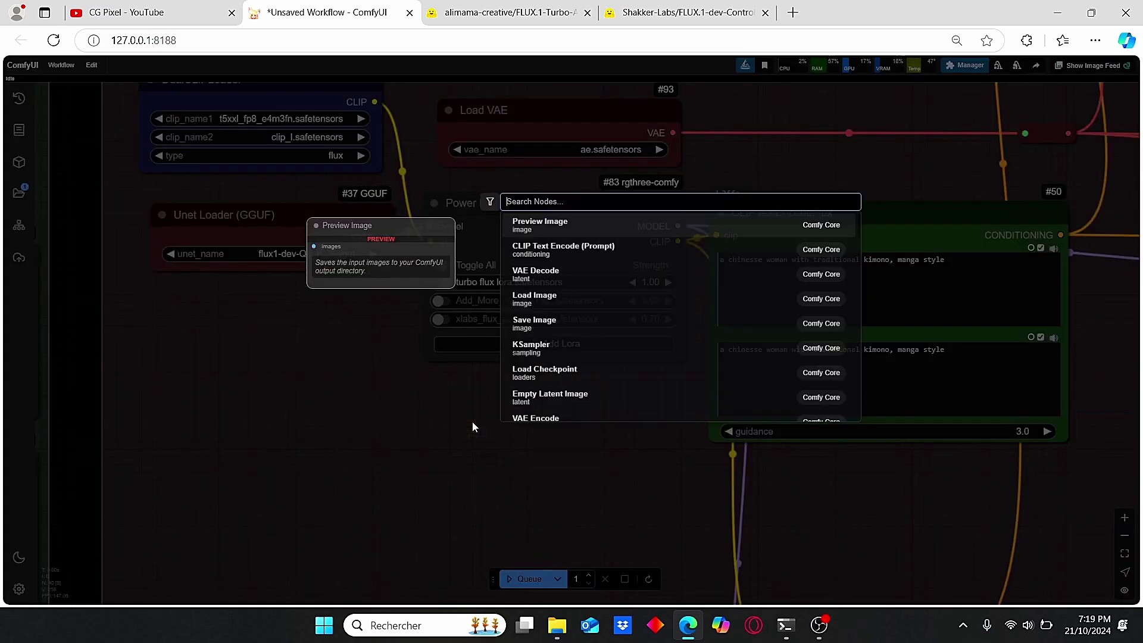
type("lora")
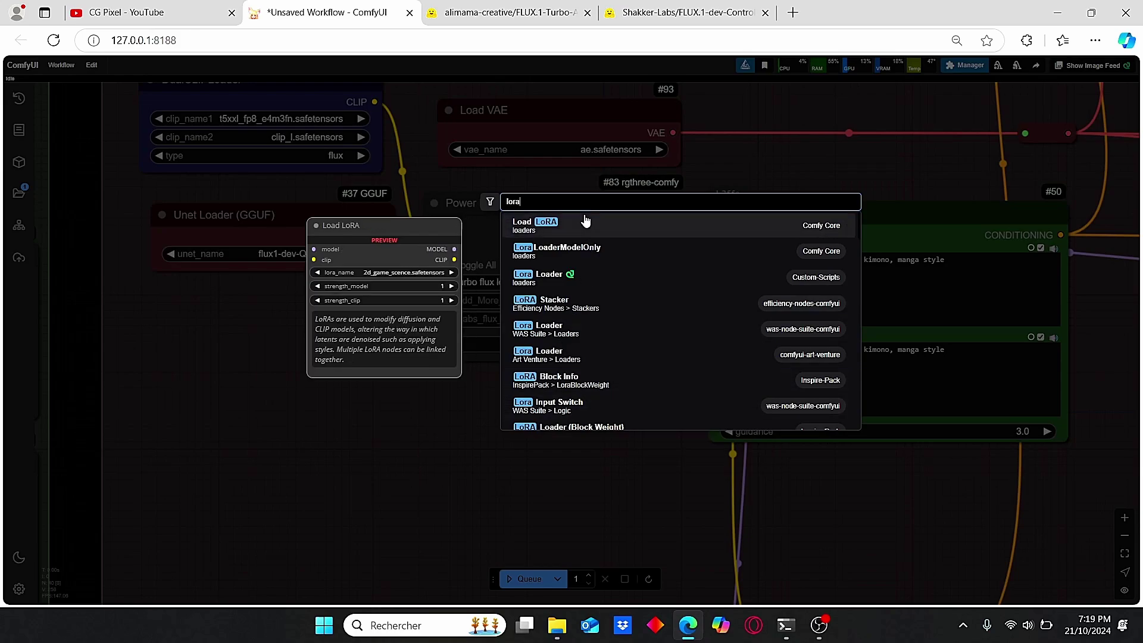
left_click(579, 232)
left_click_drag(508, 422, 439, 401)
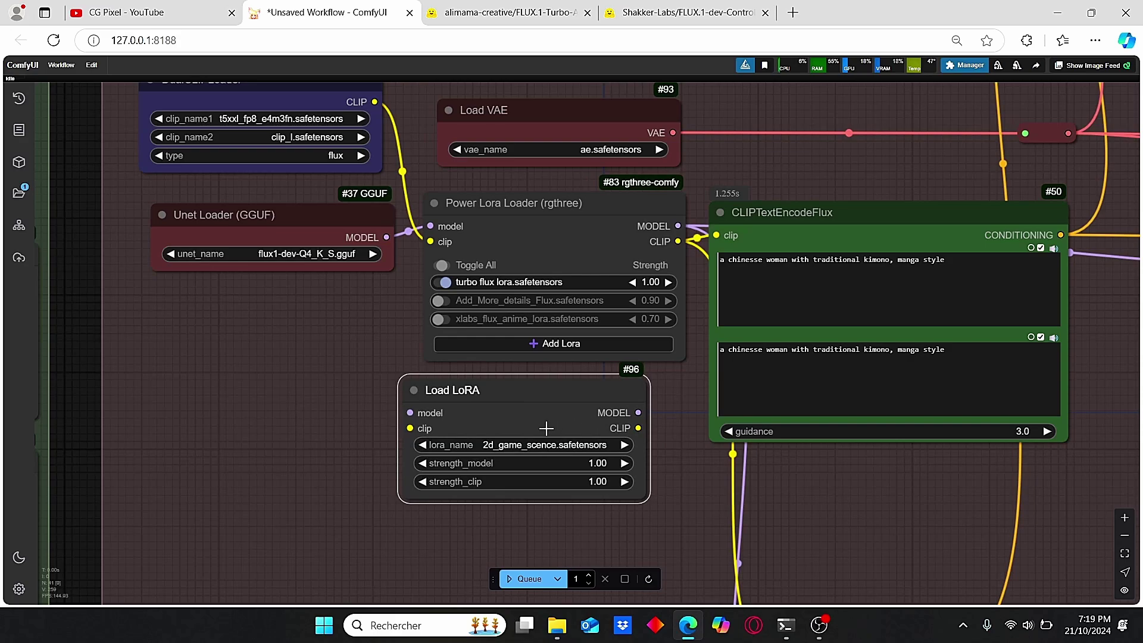
key("Delete")
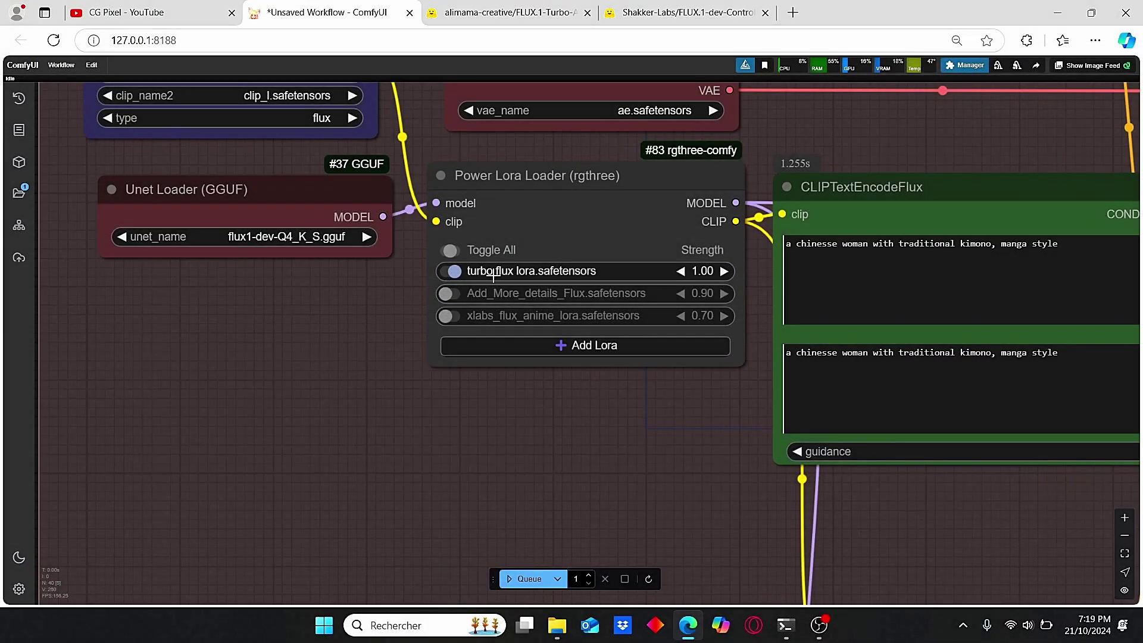
Check the turbo flux lora.safetensors entry in the Power Lora Loader and the KSampler's steps, cfg, sampler and scheduler settings.
left_click(493, 276)
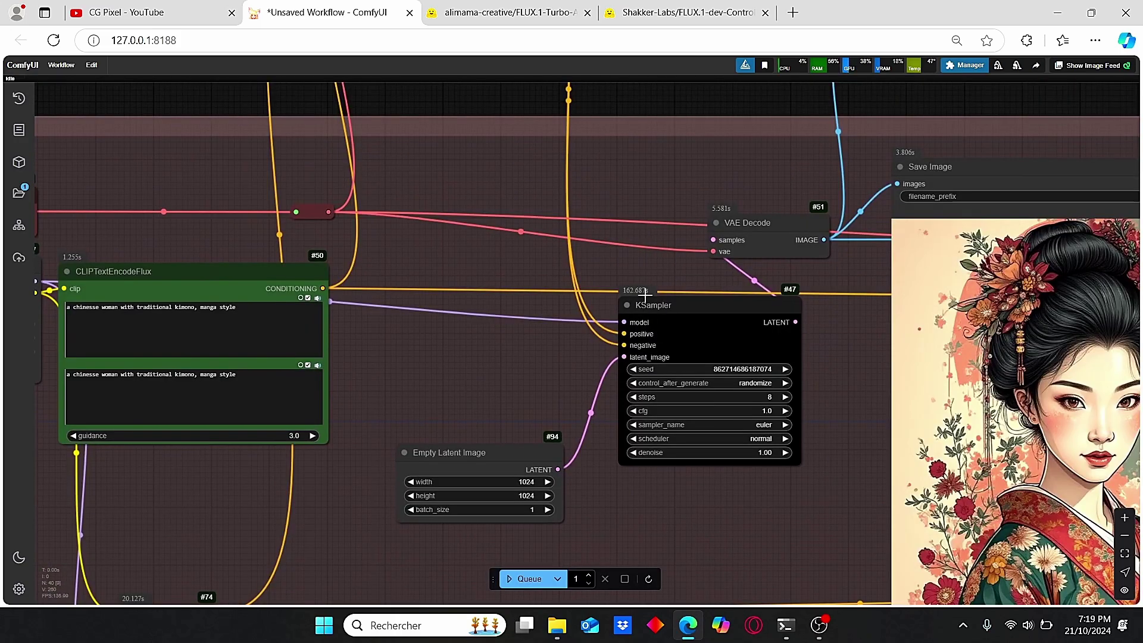
scroll(645, 295, "up", 7)
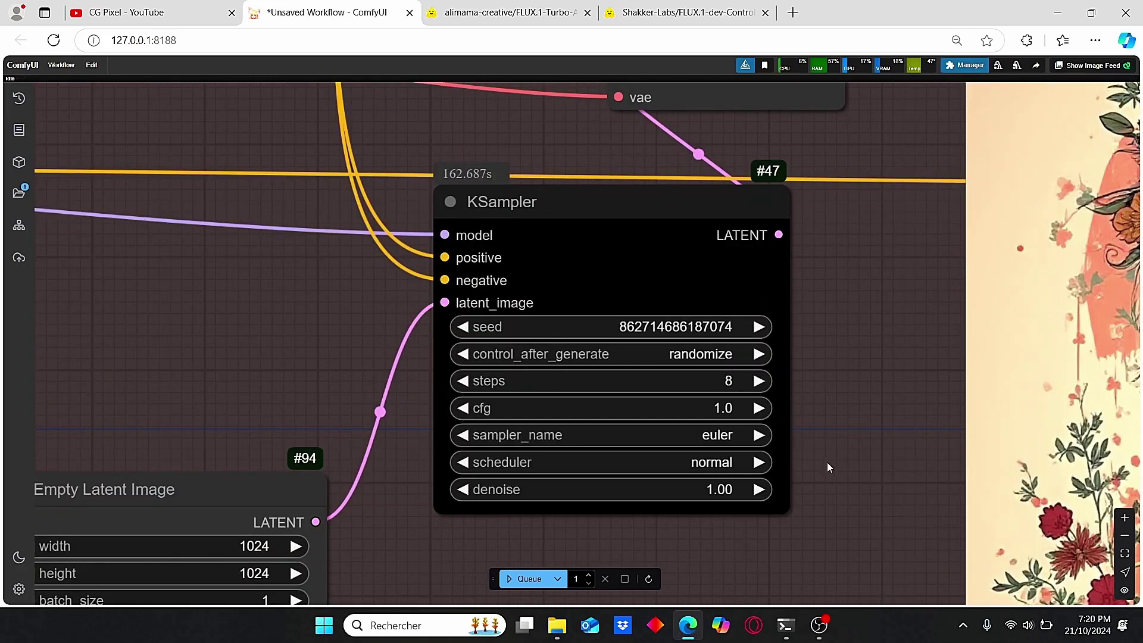
left_click_drag(827, 463, 767, 375)
scroll(768, 375, "up", 2)
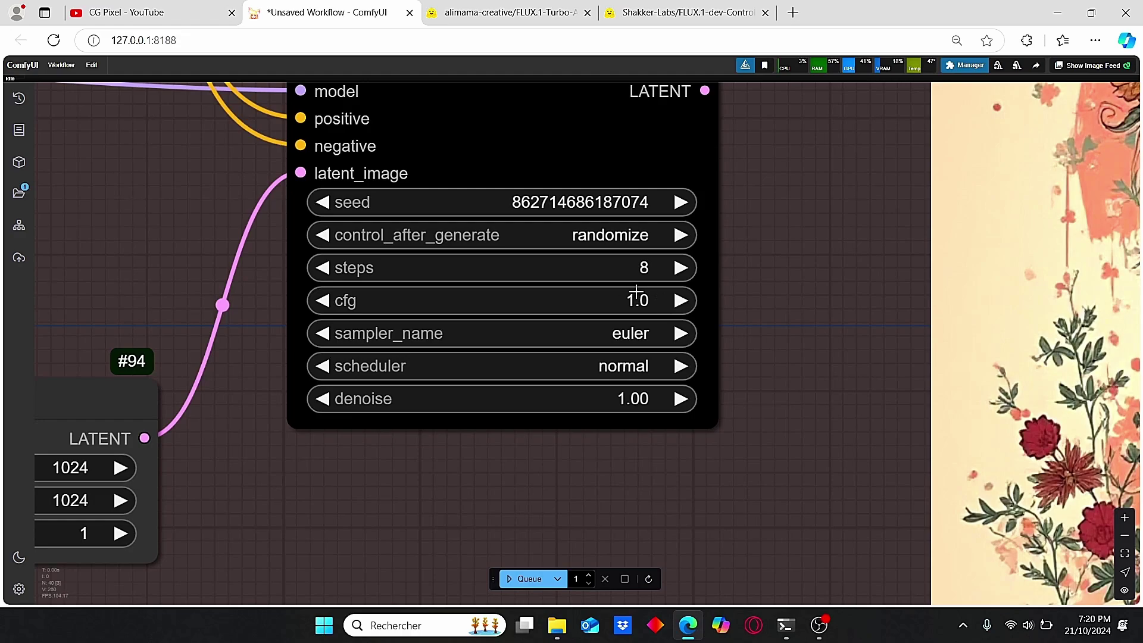
scroll(665, 322, "down", 2)
scroll(665, 321, "up", 4)
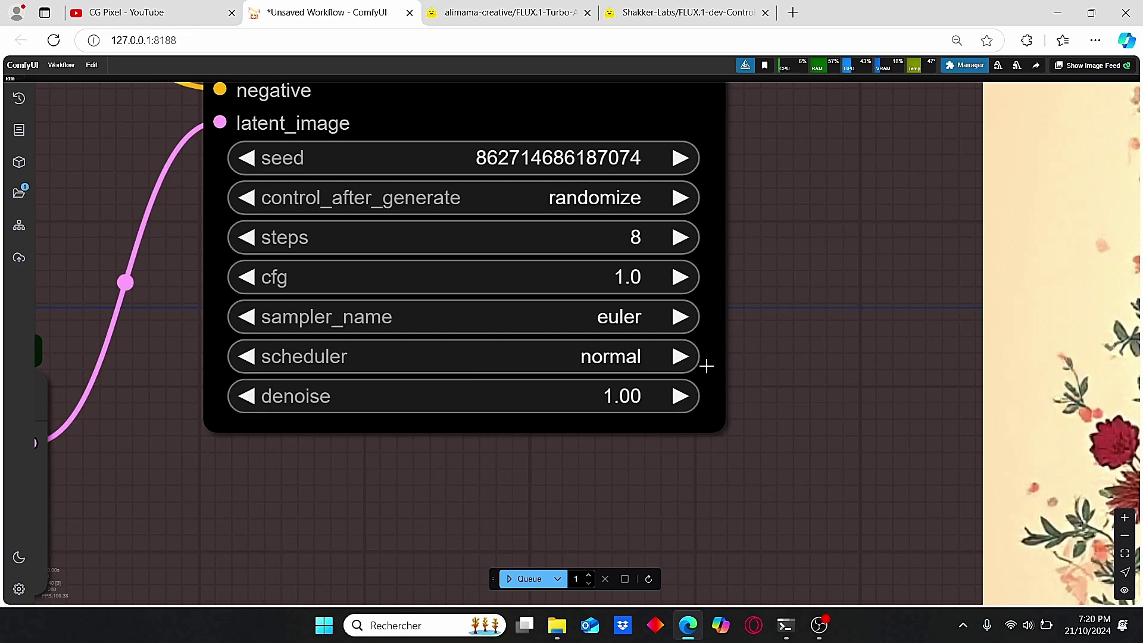
scroll(706, 366, "down", 15)
Examine the Controlnet group's Depth Anything preprocessor and Load ControlNet Model node.
left_click_drag(147, 151, 475, 423)
left_click_drag(272, 365, 254, 432)
scroll(255, 431, "up", 2)
left_click_drag(621, 459, 493, 472)
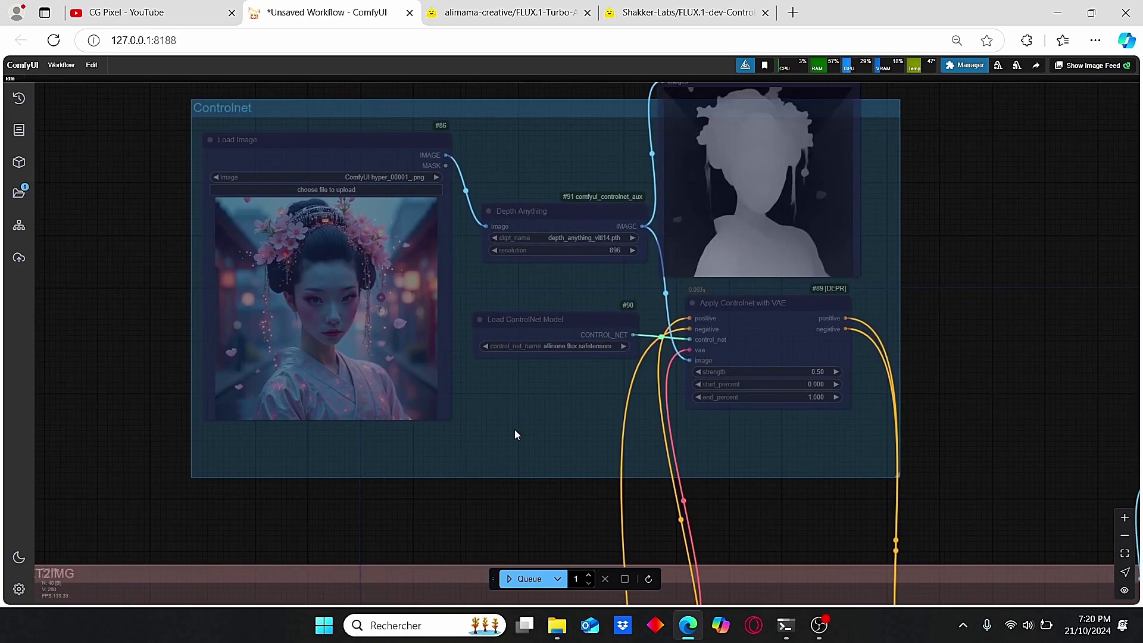
left_click(539, 212)
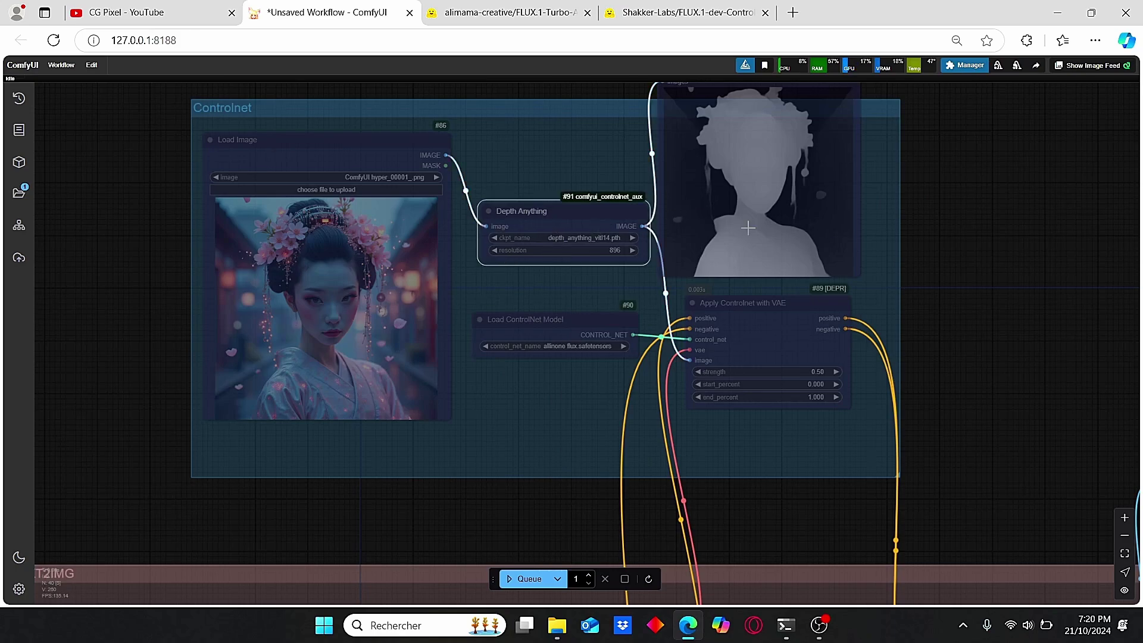
scroll(874, 238, "up", 2)
scroll(873, 240, "down", 3)
scroll(706, 334, "up", 3)
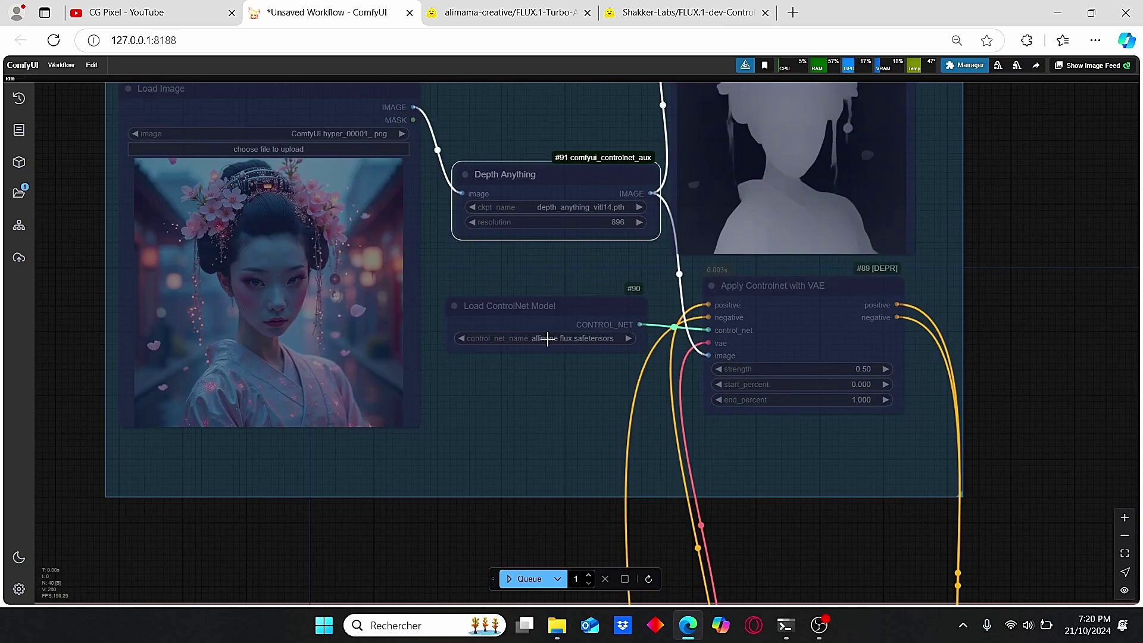
left_click(542, 300)
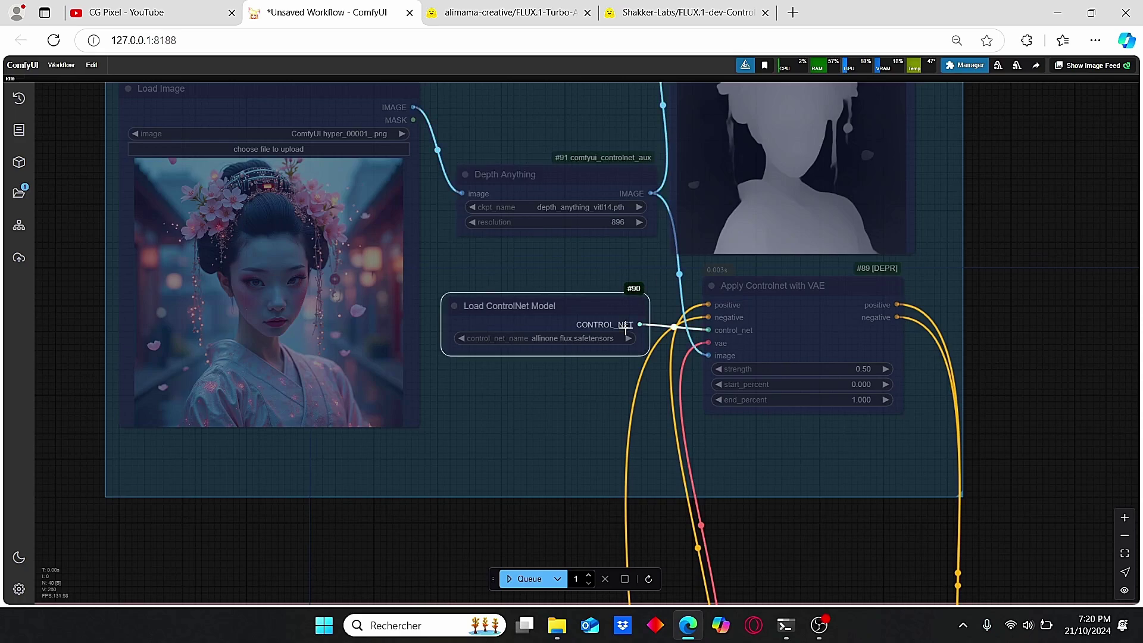
Trace the Apply Controlnet with VAE node's connections from the prompt and VAE nodes through to the KSampler, and review its strength settings.
scroll(562, 400, "down", 1)
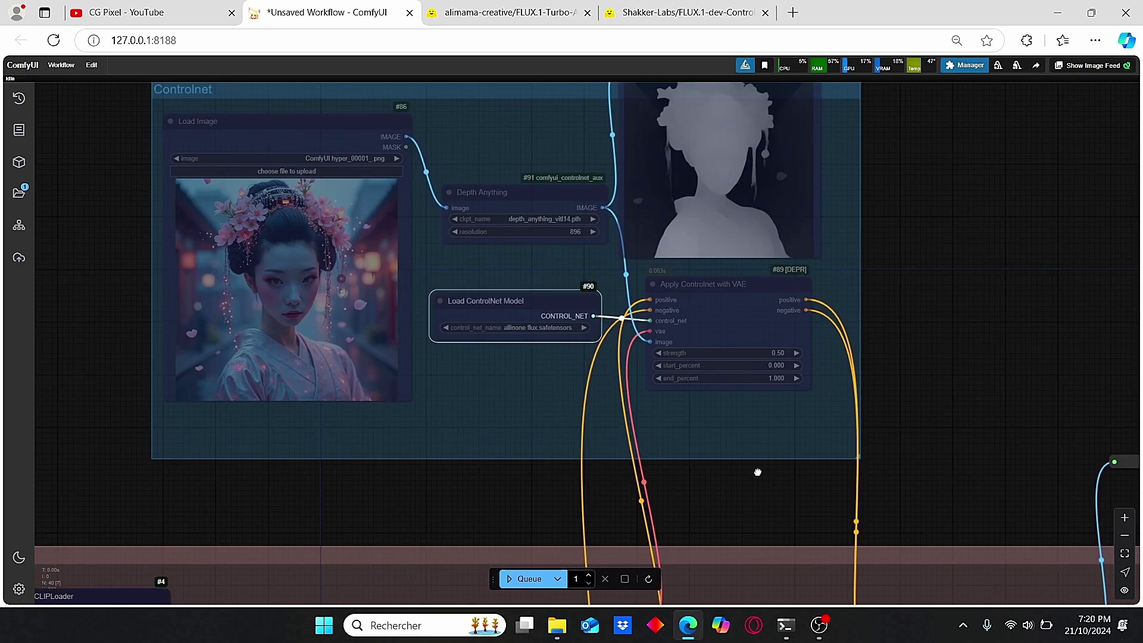
scroll(758, 471, "down", 1)
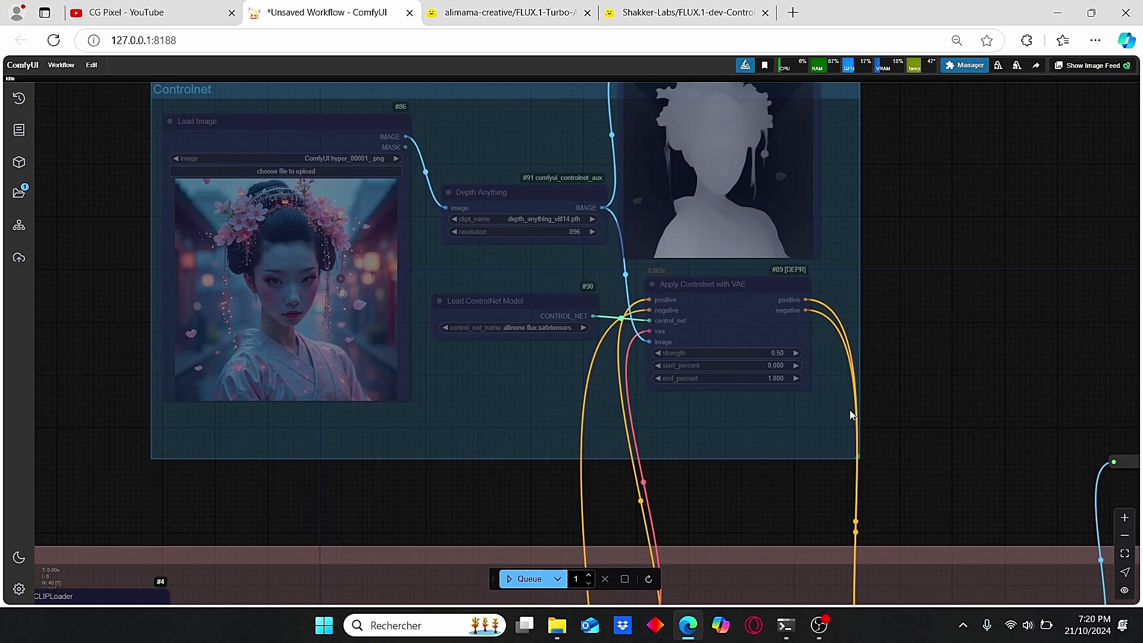
scroll(852, 423, "down", 3)
left_click_drag(894, 440, 777, 278)
scroll(704, 278, "up", 3)
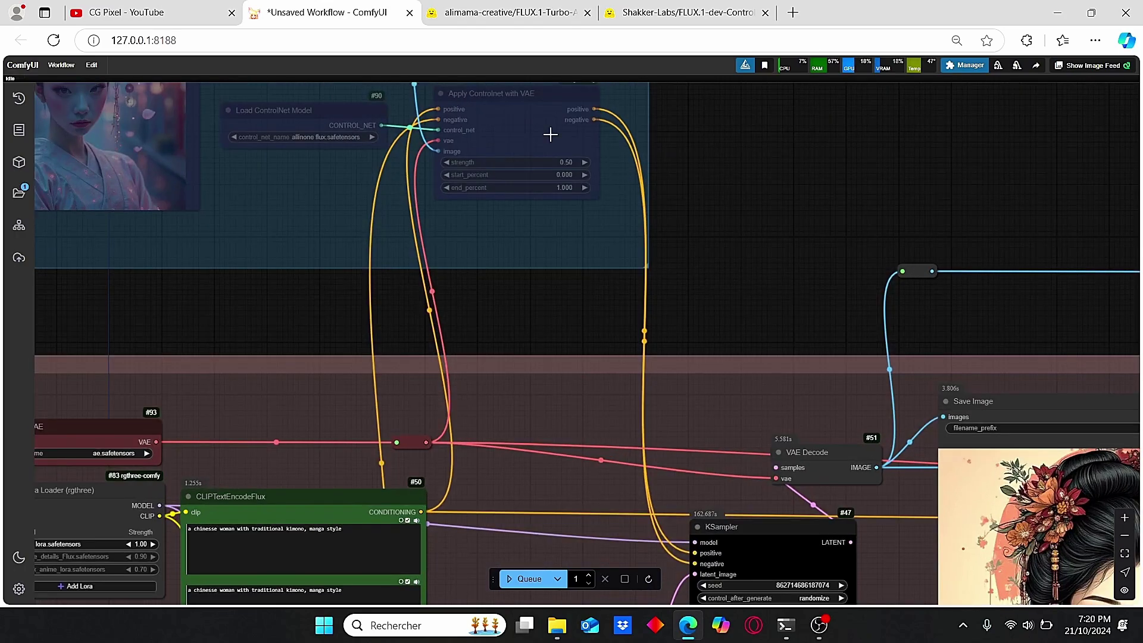
left_click_drag(187, 212, 500, 398)
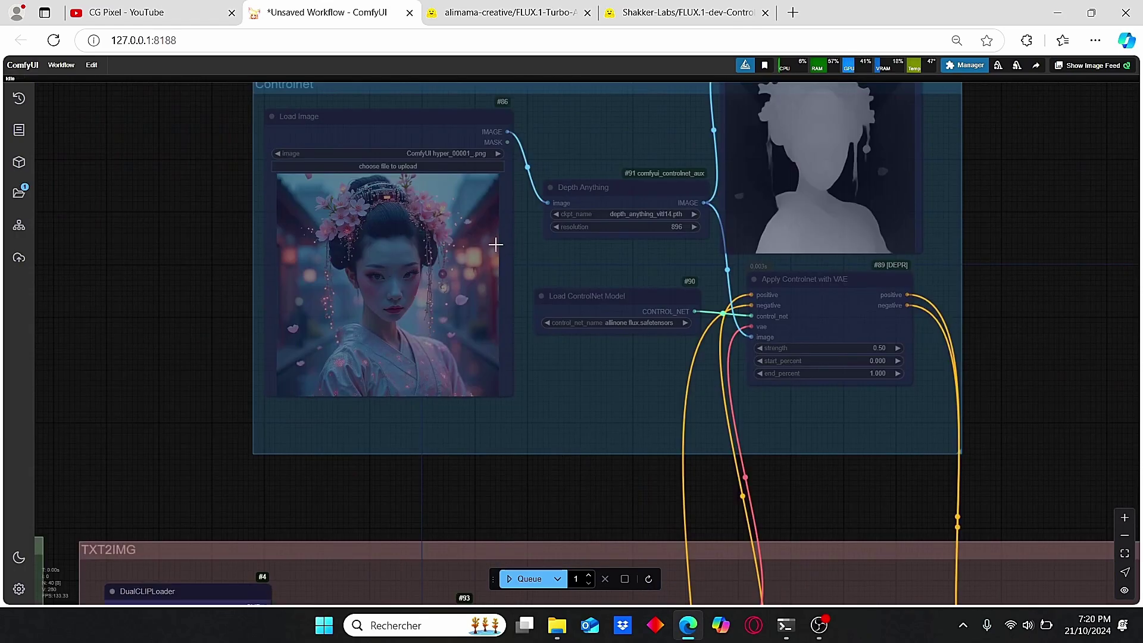
scroll(444, 315, "down", 2)
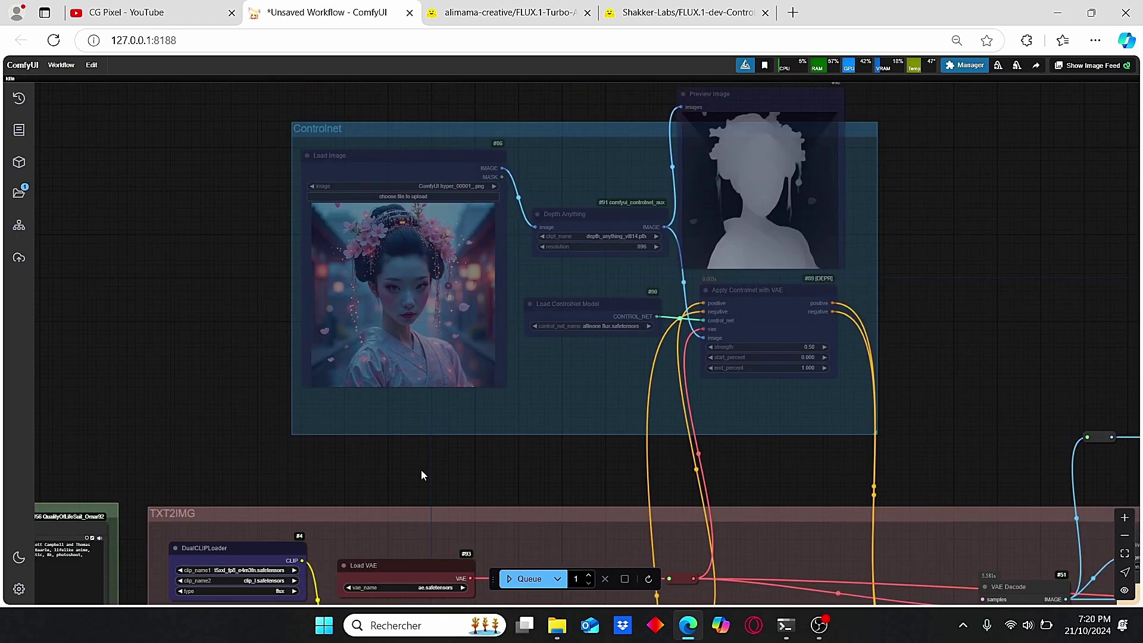
left_click_drag(308, 531, 463, 399)
left_click_drag(680, 347, 461, 432)
scroll(851, 260, "up", 2)
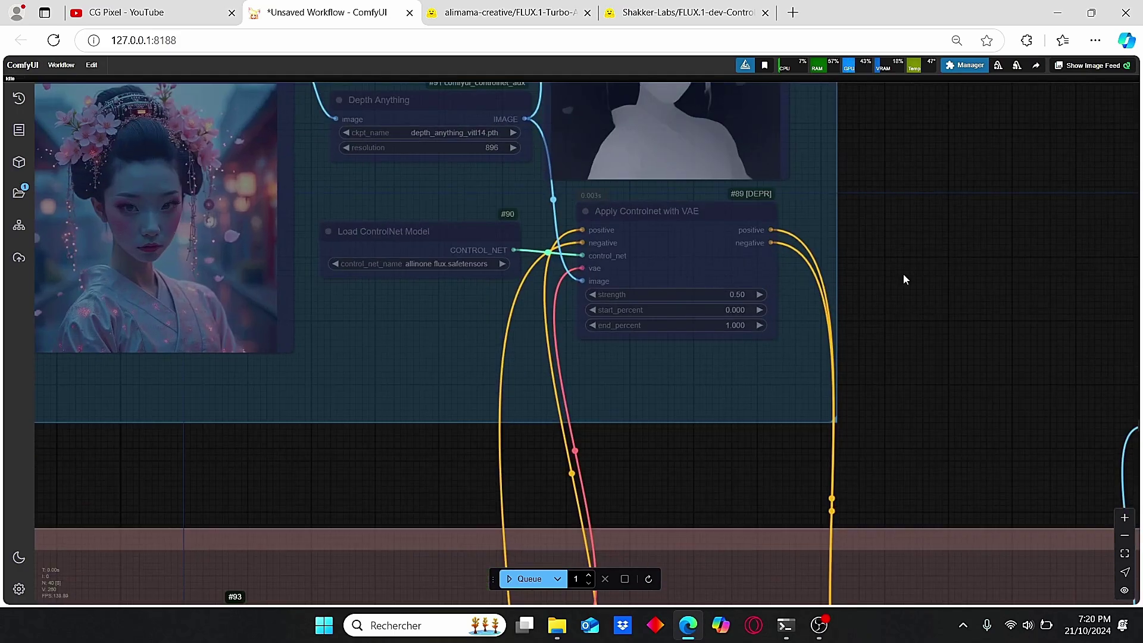
scroll(766, 369, "down", 1)
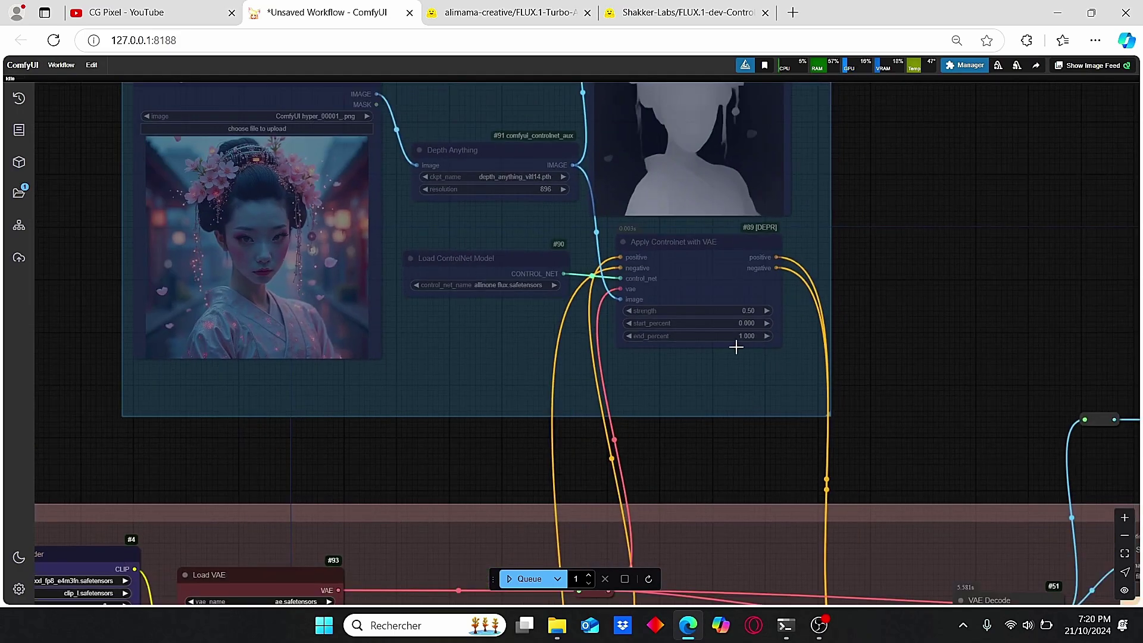
Review the Controlnet group from the loaded image through the Depth Anything preprocessor to the Apply Controlnet with VAE node.
left_click_drag(909, 215, 853, 274)
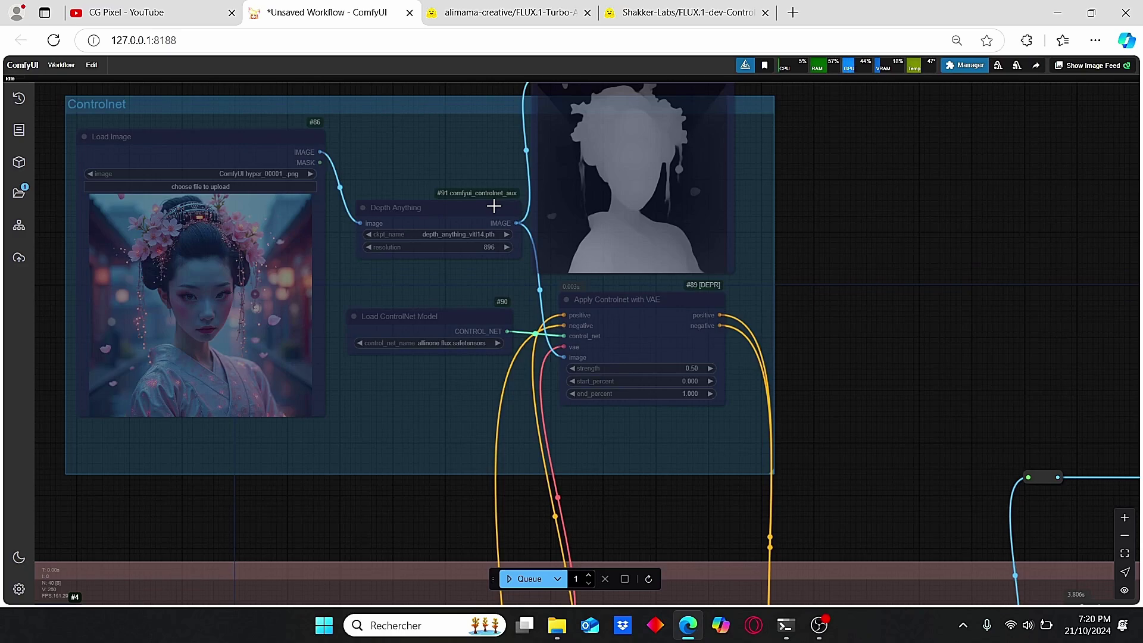
scroll(447, 249, "up", 1)
scroll(494, 256, "up", 2)
left_click(511, 244)
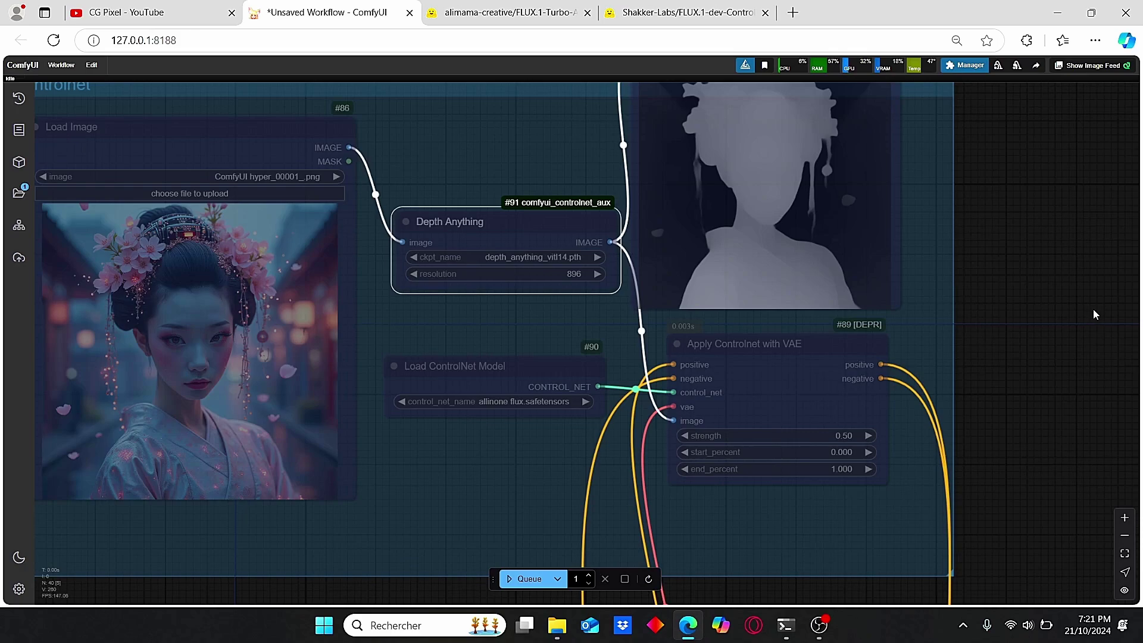
scroll(1093, 309, "down", 4)
scroll(1047, 319, "up", 3)
left_click(1047, 319)
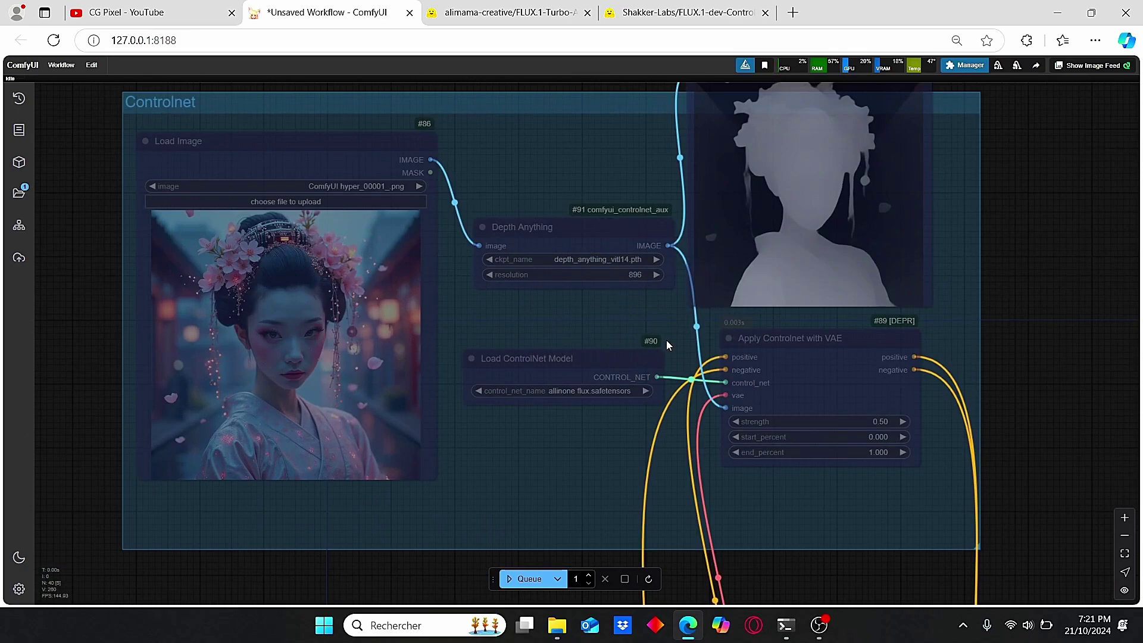
scroll(982, 345, "down", 2)
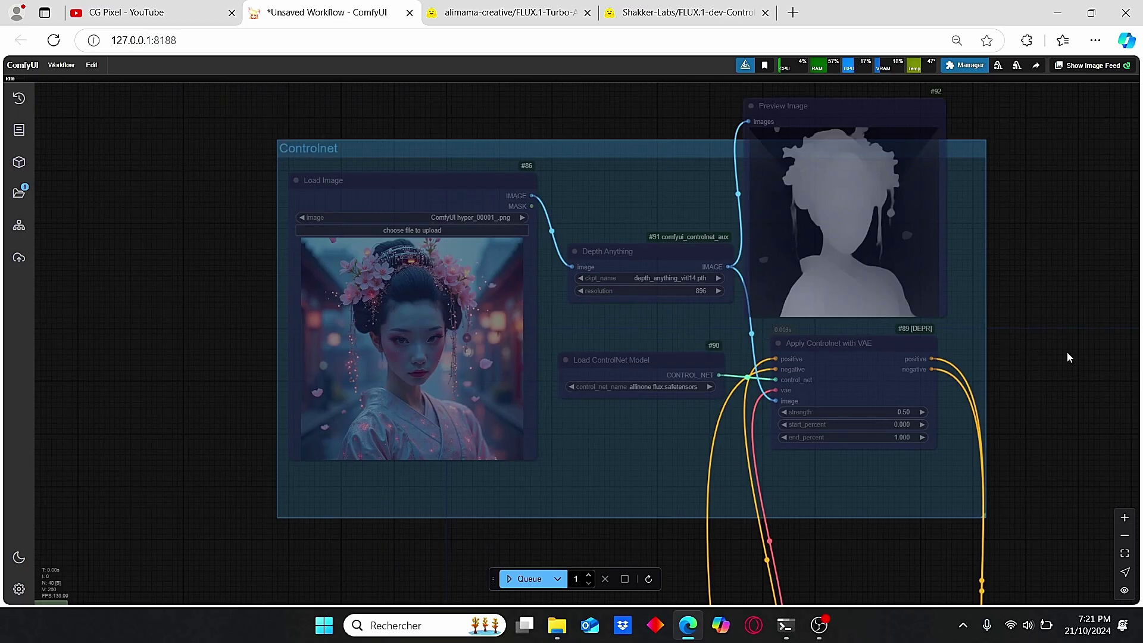
Examine the ultimate SD group's overall layout around the Ultimate SD Upscale node.
left_click_drag(1067, 351, 750, 286)
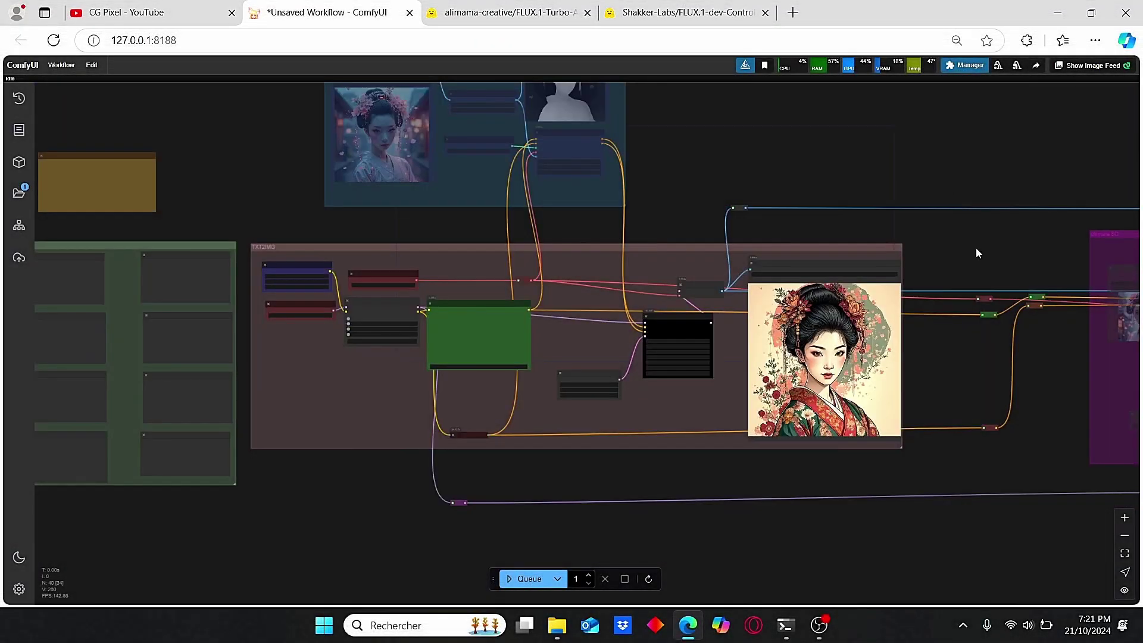
left_click_drag(976, 250, 243, 223)
scroll(548, 283, "up", 4)
scroll(268, 262, "up", 5)
left_click_drag(366, 425, 215, 345)
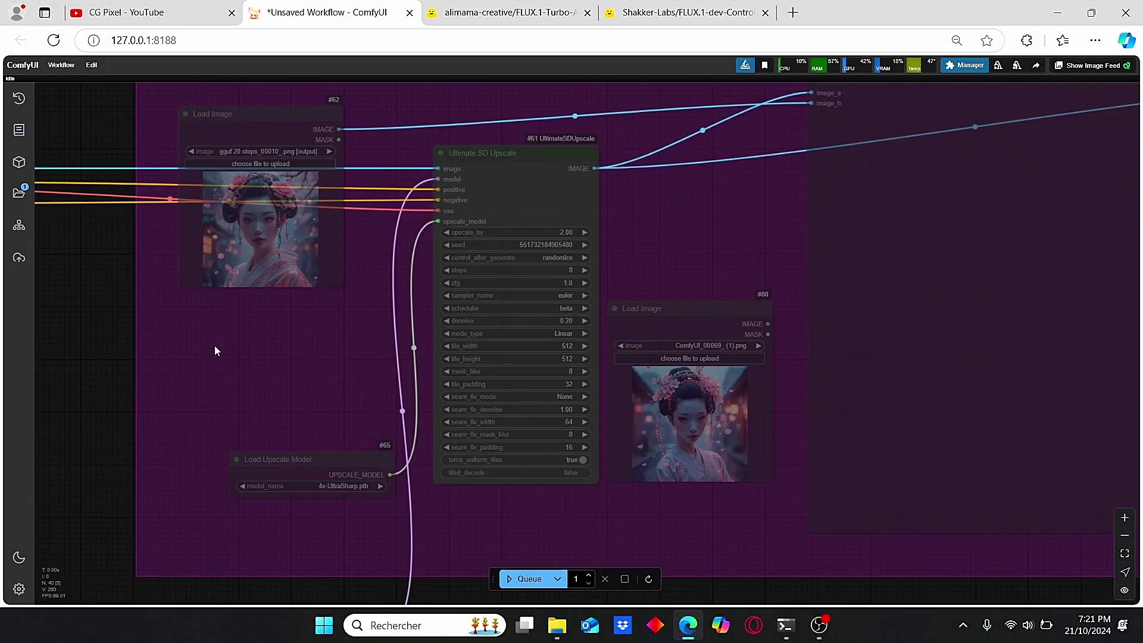
scroll(616, 238, "down", 1)
left_click_drag(136, 331, 205, 345)
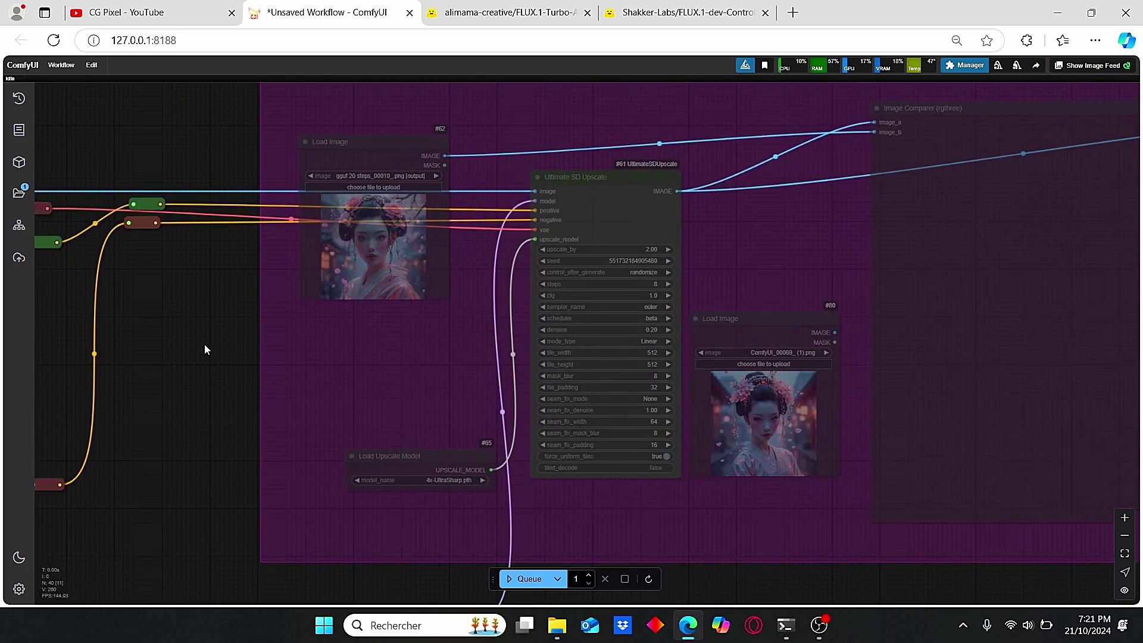
scroll(205, 345, "up", 2)
scroll(596, 307, "down", 2)
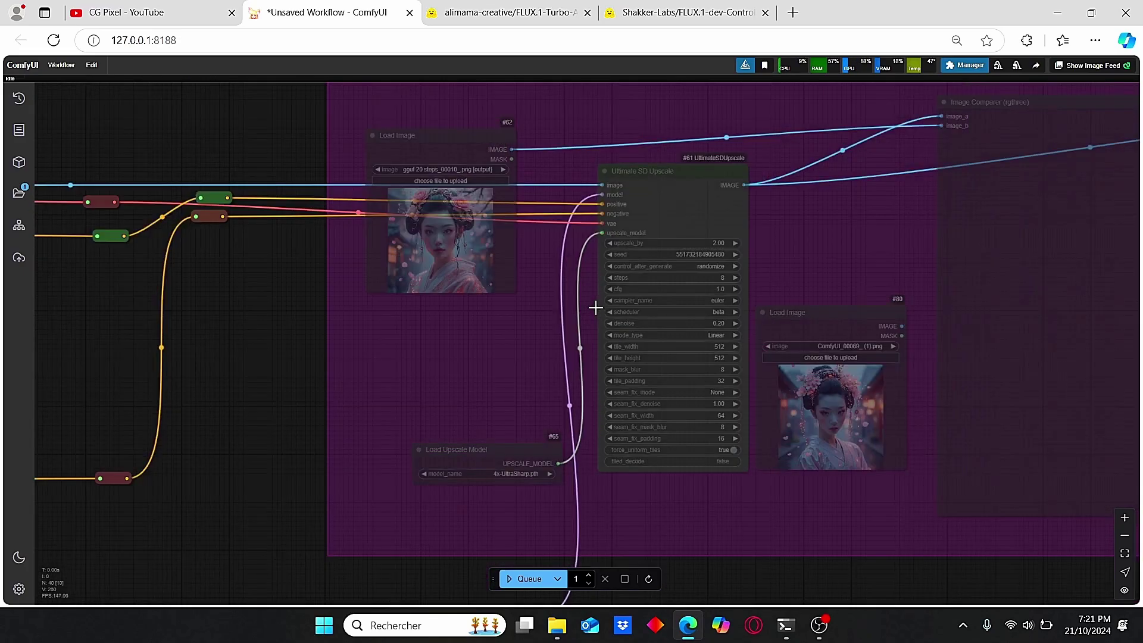
Trace the positive and negative prompt reroutes into the Ultimate SD Upscale node.
scroll(615, 260, "up", 3)
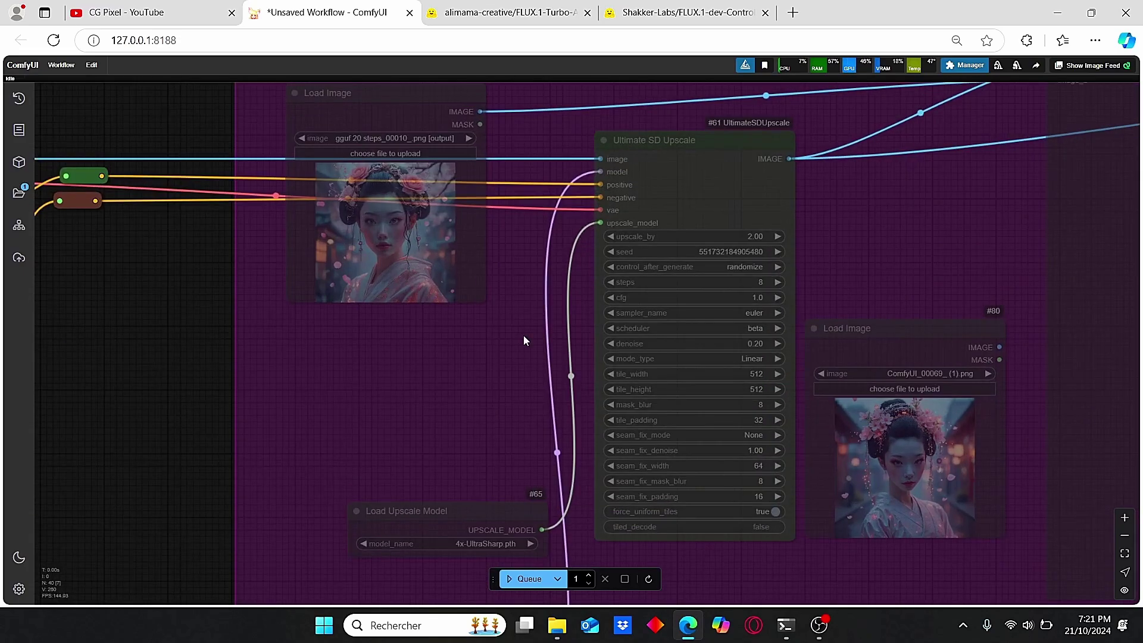
left_click_drag(415, 412, 456, 407)
left_click(127, 202)
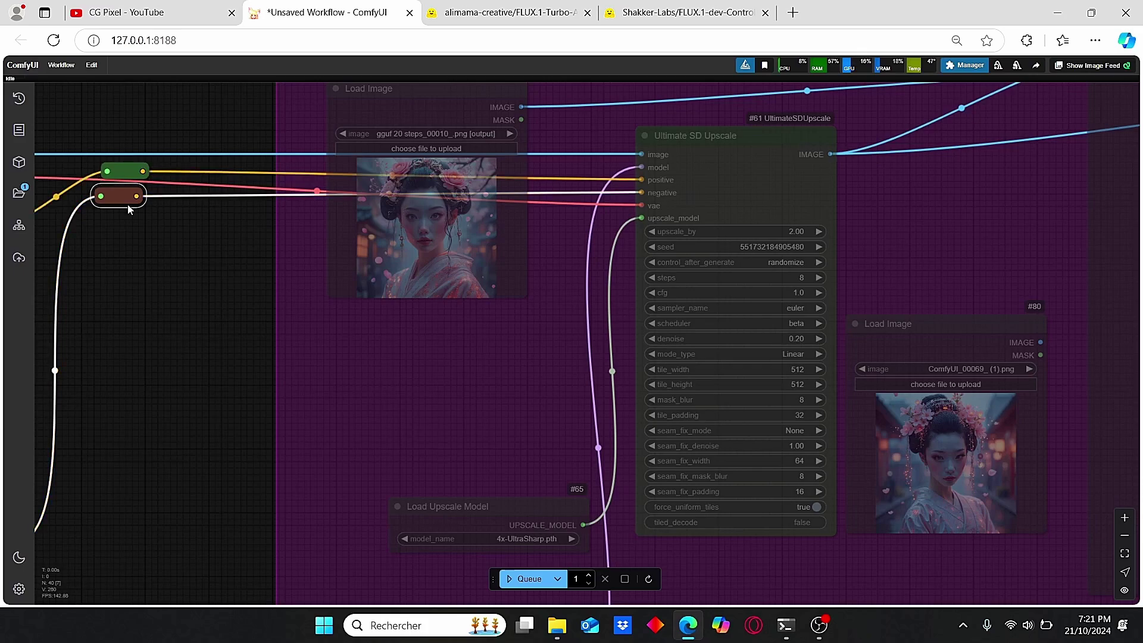
scroll(659, 222, "down", 7)
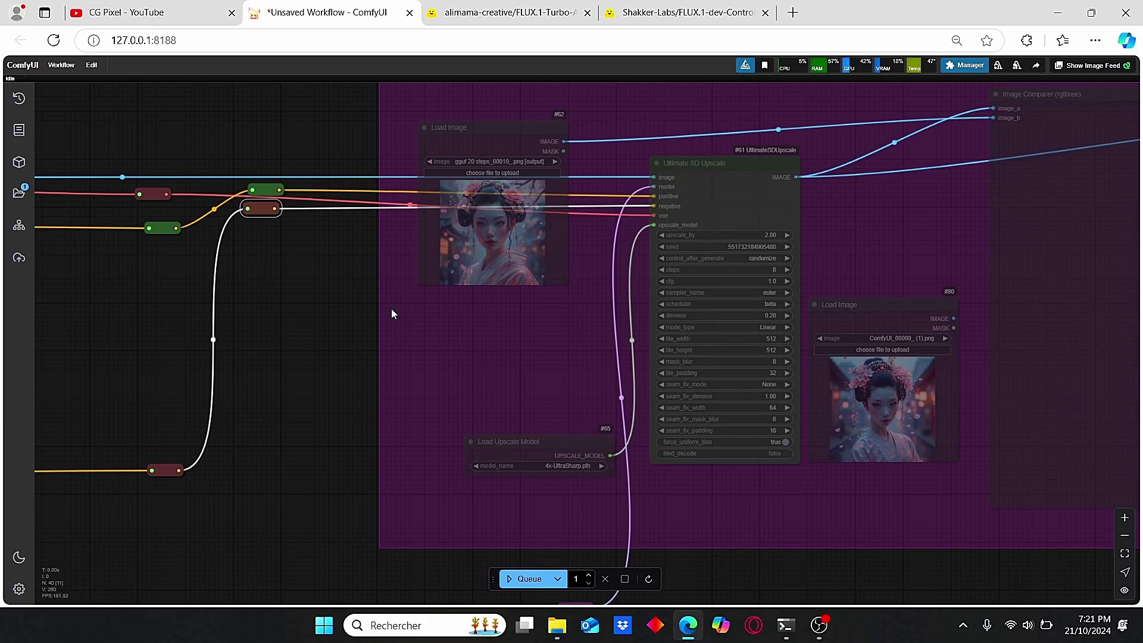
left_click_drag(240, 341, 459, 342)
scroll(684, 324, "up", 5)
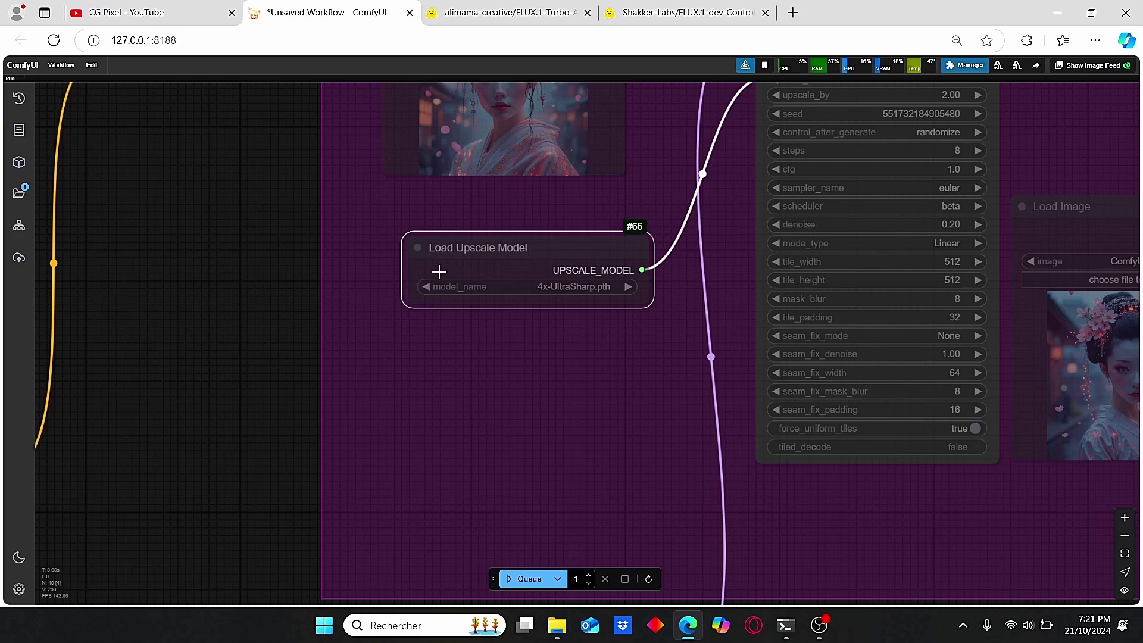
Check the Load Upscale Model node's 4x-UltraSharp.pth selection and its link to the Ultimate SD Upscale node.
left_click_drag(574, 352, 552, 429)
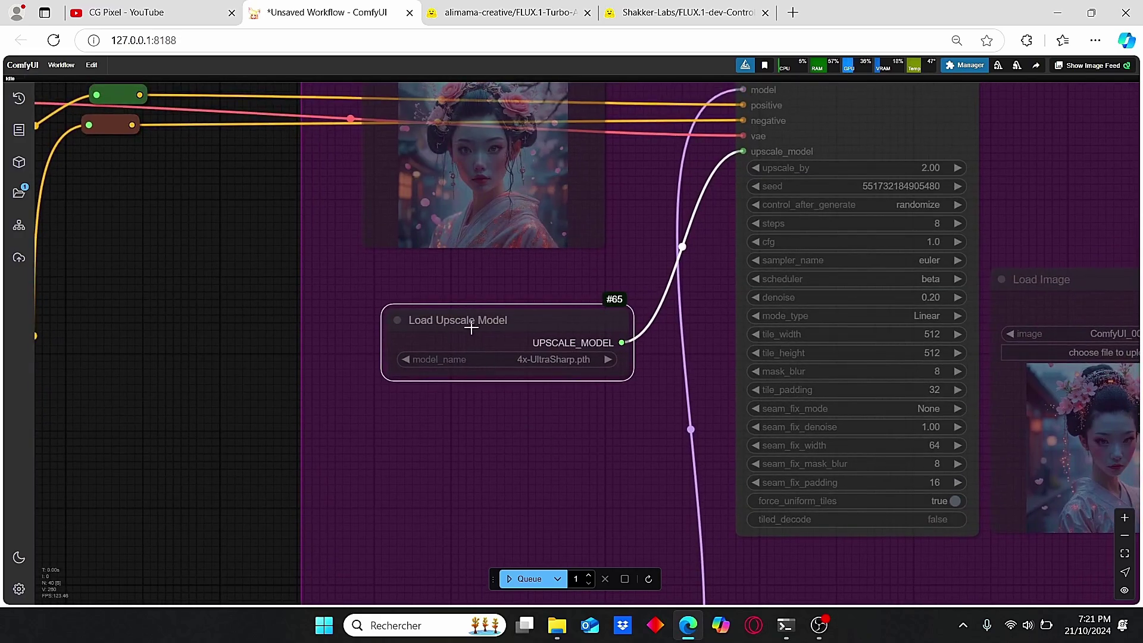
scroll(516, 376, "up", 3)
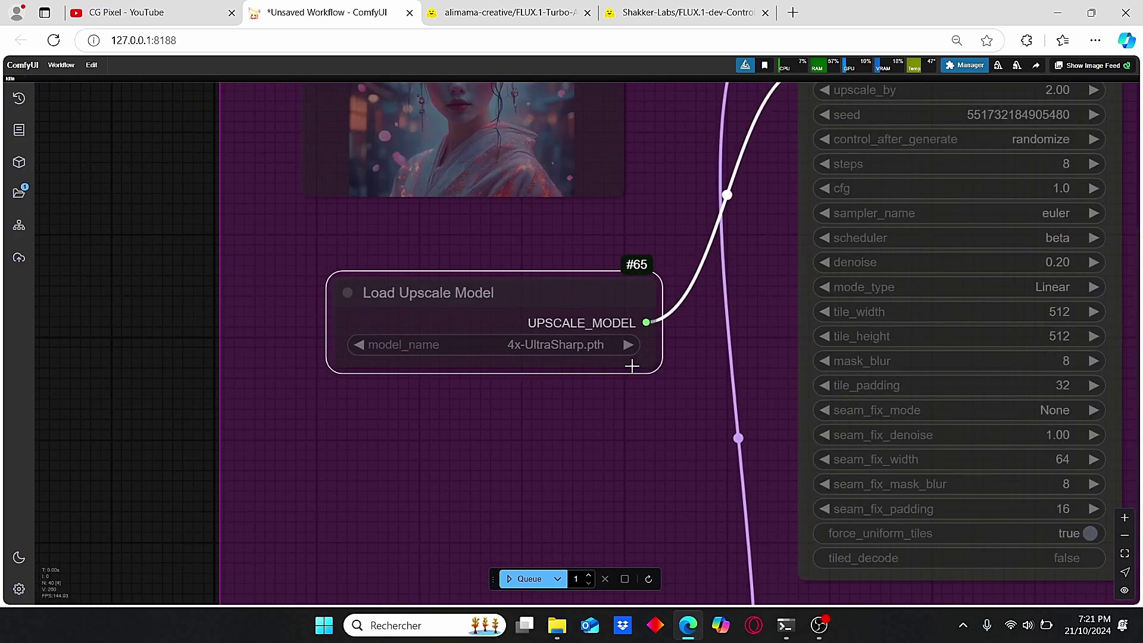
left_click(592, 348)
left_click(624, 238)
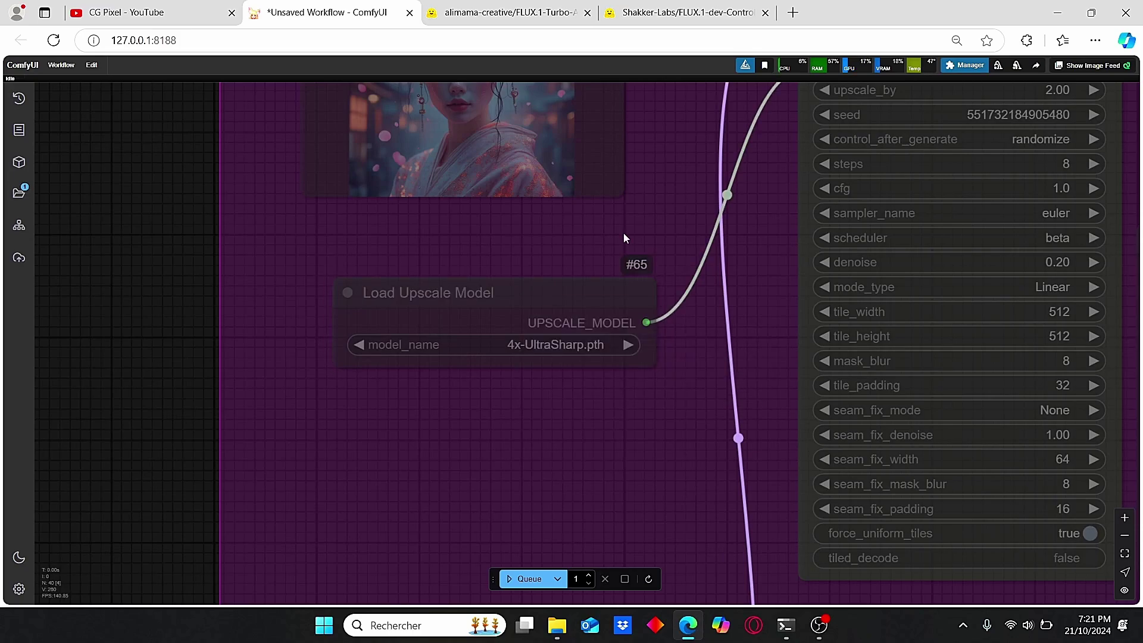
left_click_drag(623, 233, 632, 219)
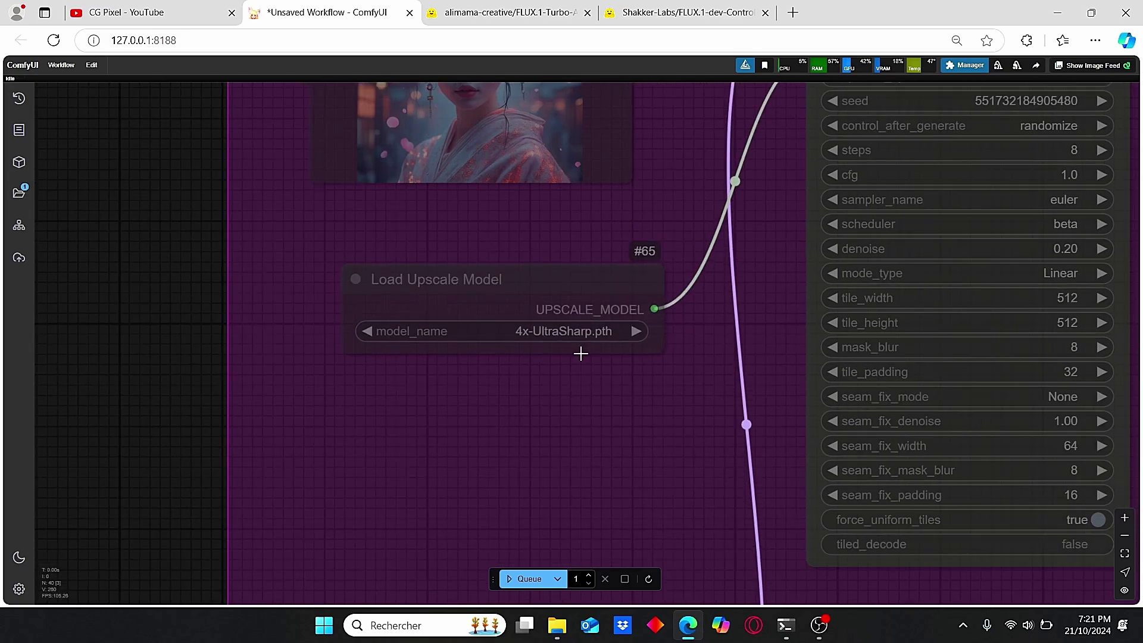
scroll(564, 297, "down", 4)
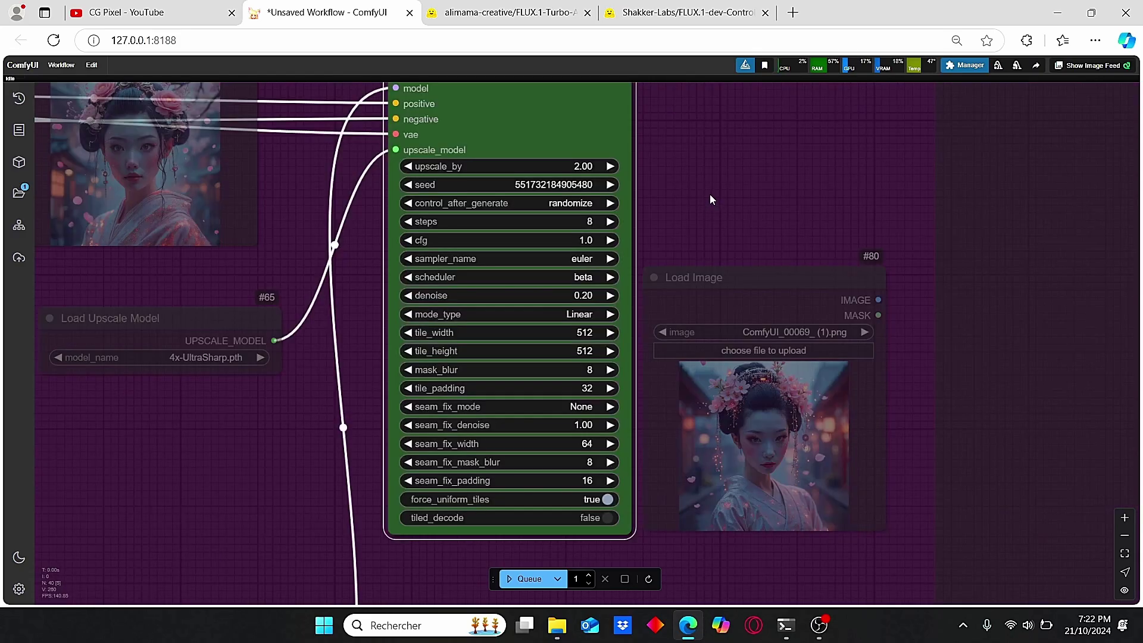
Enable the Ultimate SD Upscale node and review its upscale_by, seed, steps and cfg settings.
scroll(709, 197, "up", 3)
scroll(549, 225, "down", 3)
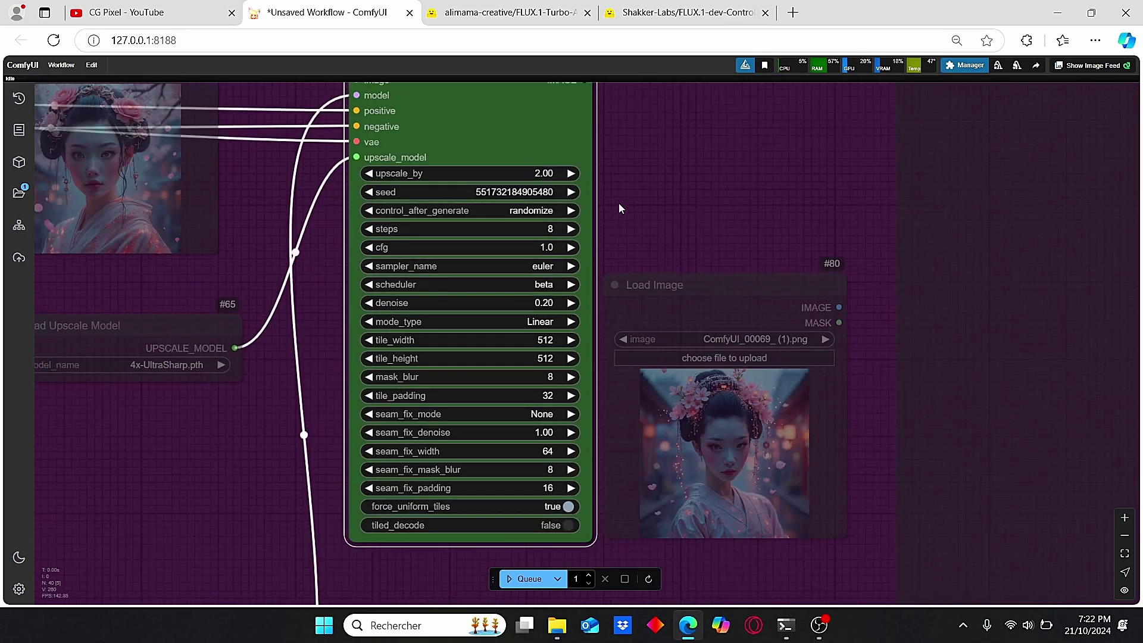
left_click_drag(620, 205, 682, 279)
scroll(661, 286, "up", 3)
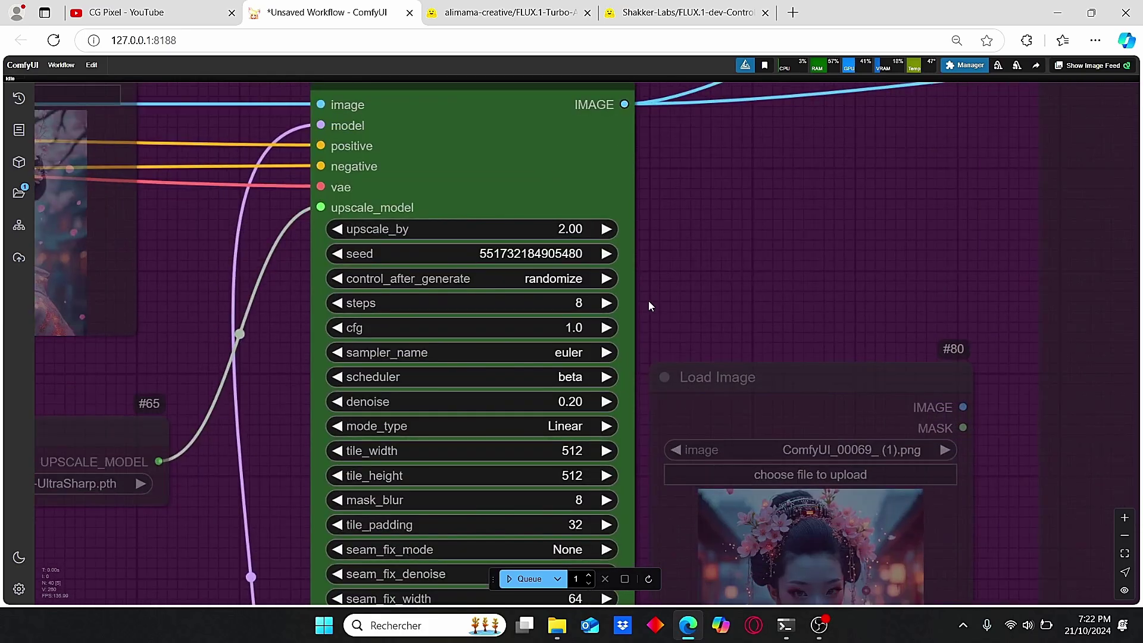
scroll(490, 293, "up", 3)
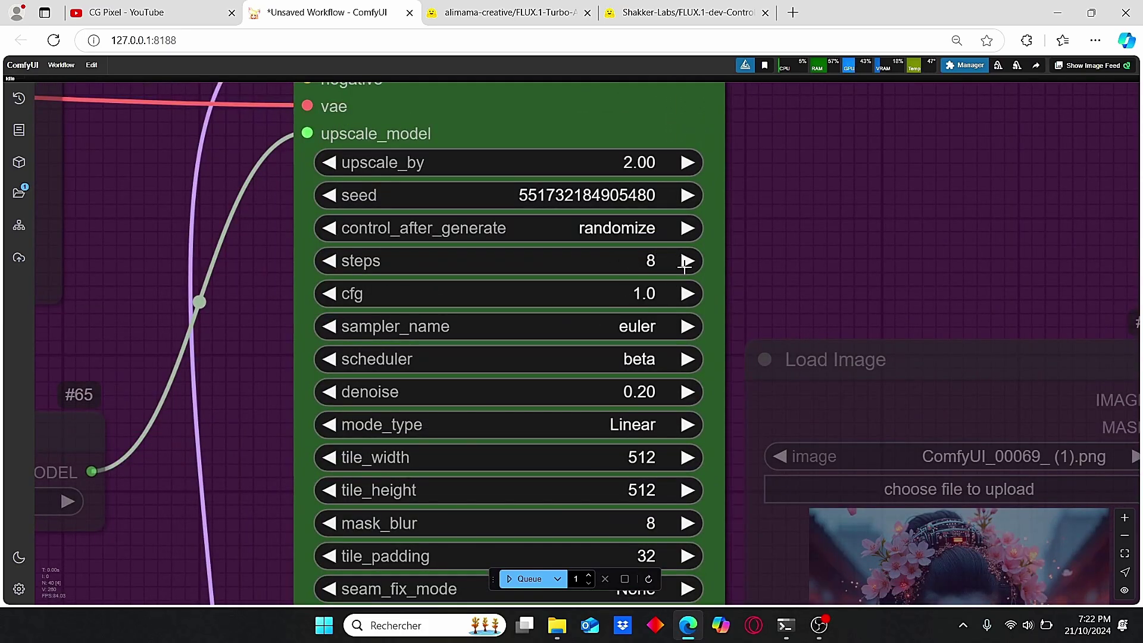
scroll(775, 319, "down", 1)
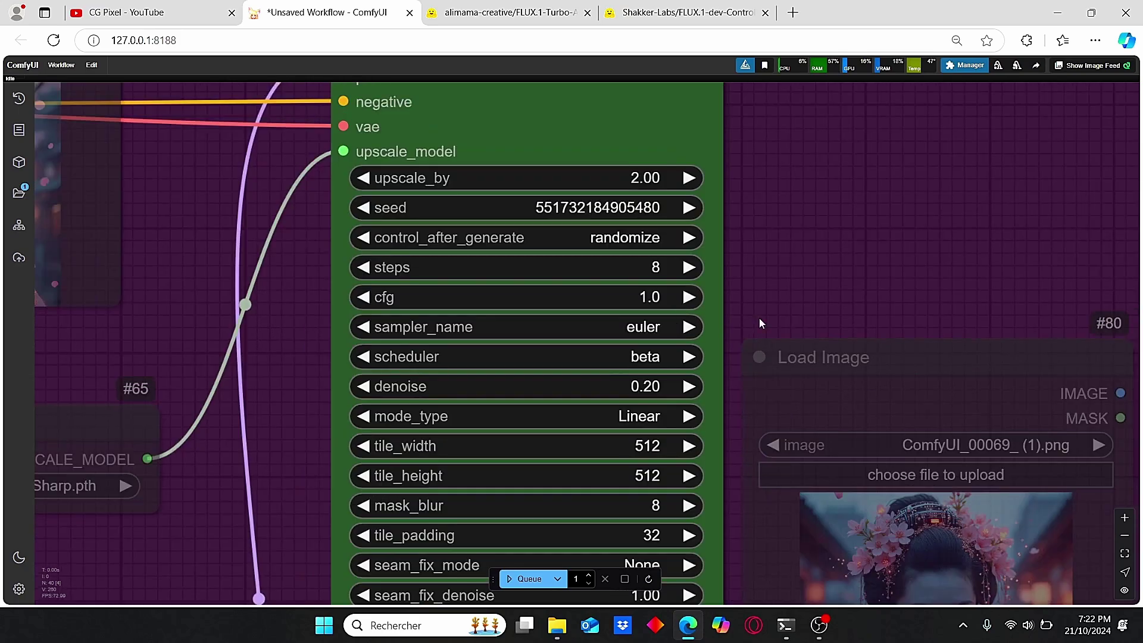
Inspect the Ultimate SD Upscale node's sampler, scheduler, denoise and tile size settings.
left_click_drag(776, 319, 798, 210)
scroll(609, 230, "up", 3)
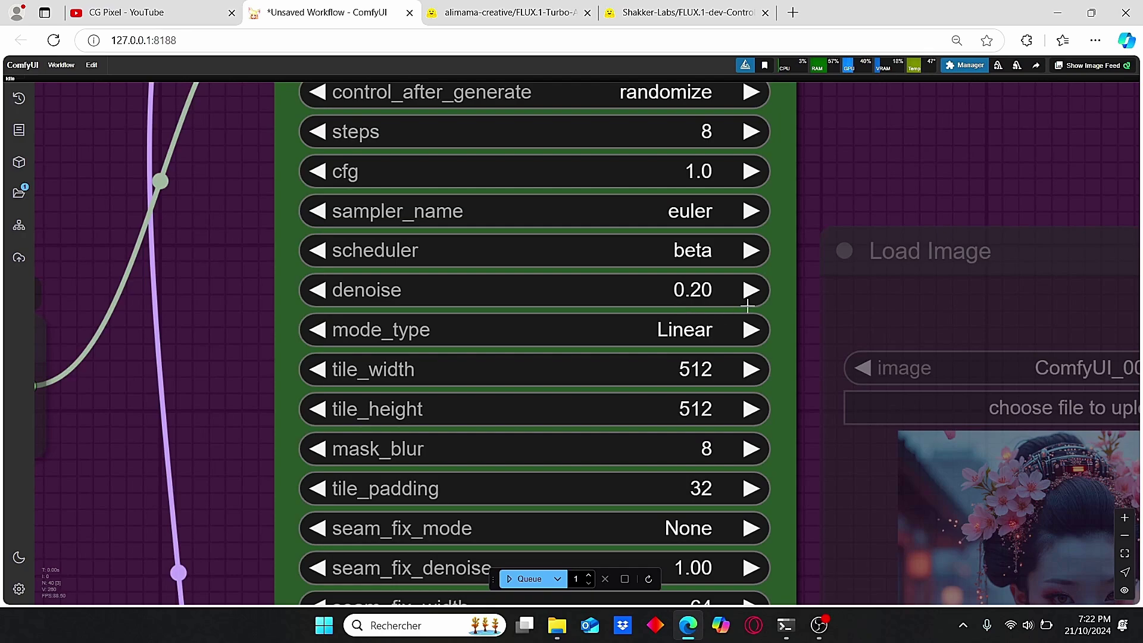
scroll(747, 298, "down", 2)
scroll(326, 409, "up", 2)
scroll(326, 409, "up", 1)
Follow the Ultimate SD Upscale output to the Image Comparer and Save Image nodes.
left_click_drag(316, 389, 240, 348)
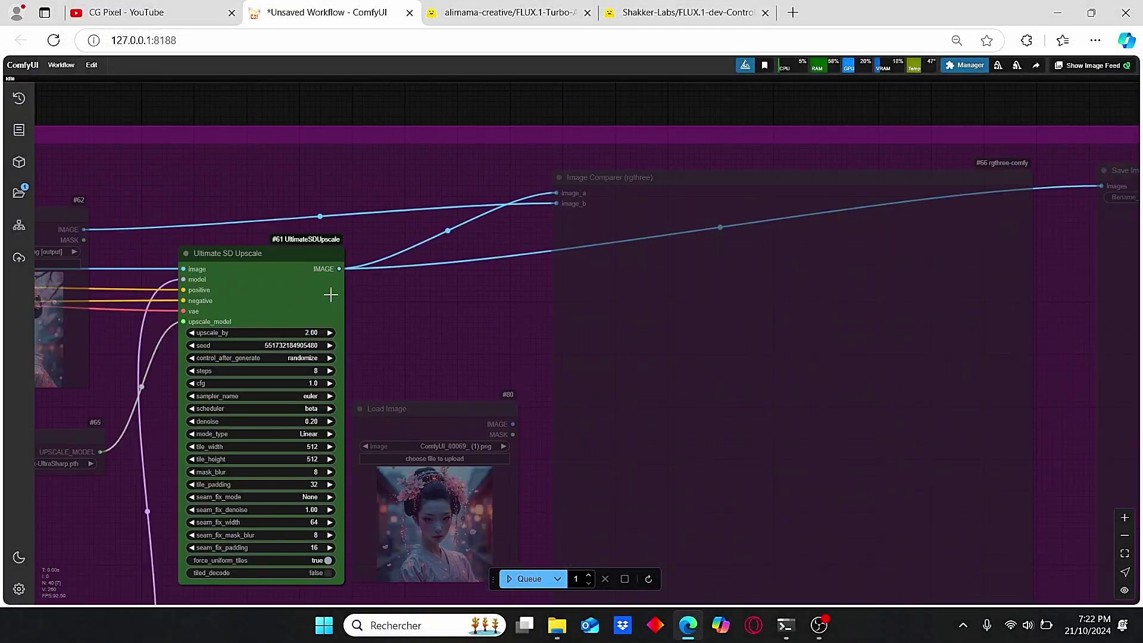
left_click_drag(533, 319, 422, 296)
left_click(538, 164)
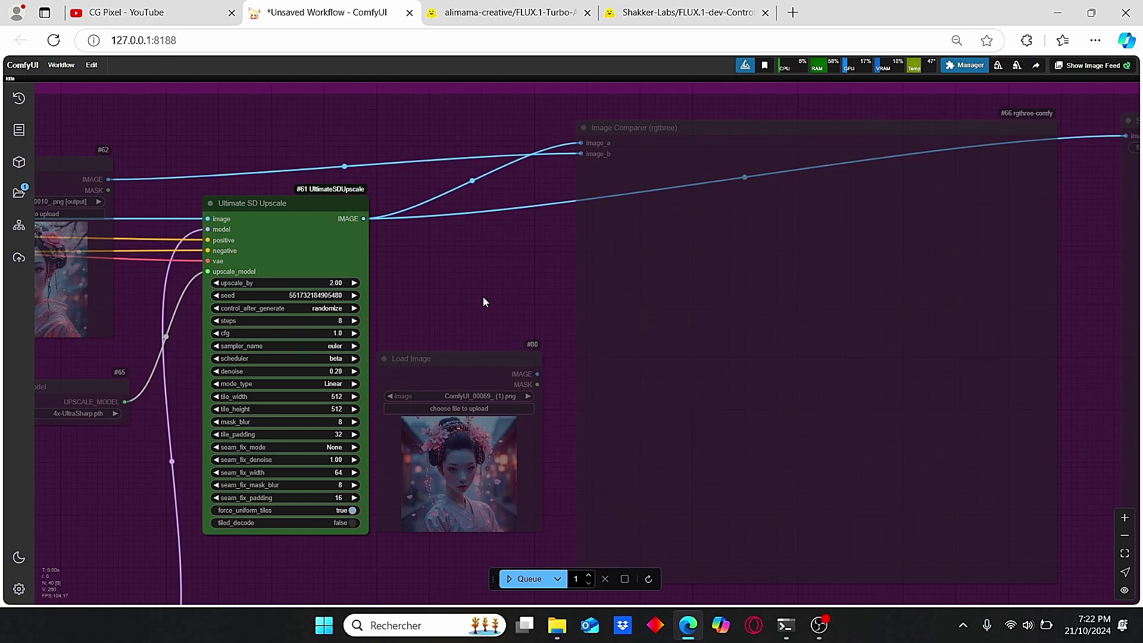
scroll(1020, 296, "down", 1)
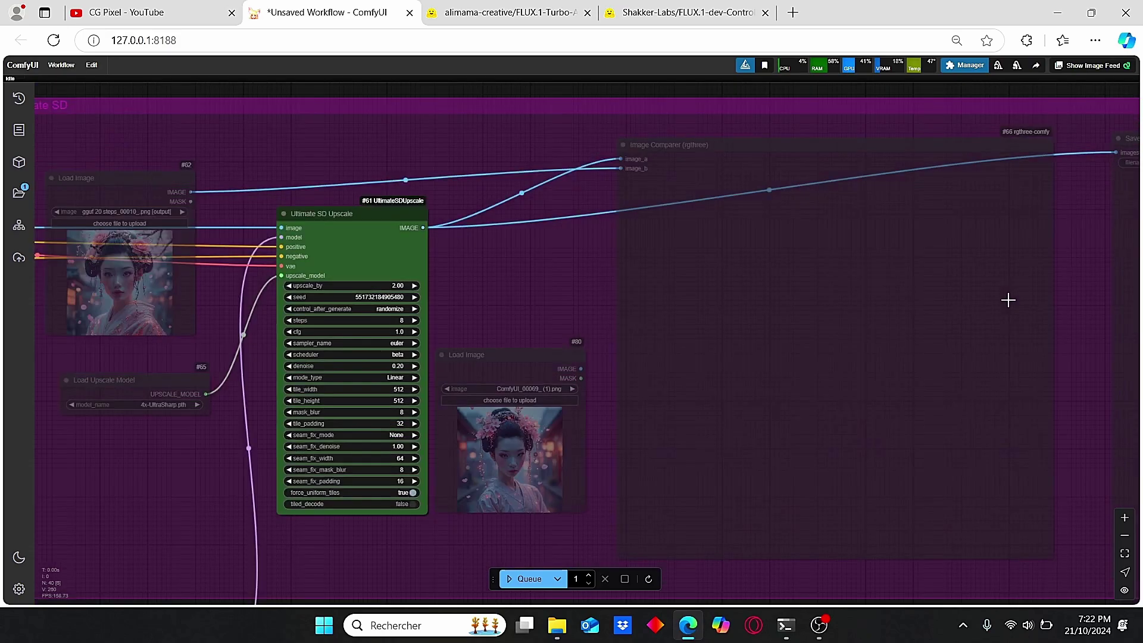
left_click_drag(1020, 297, 581, 283)
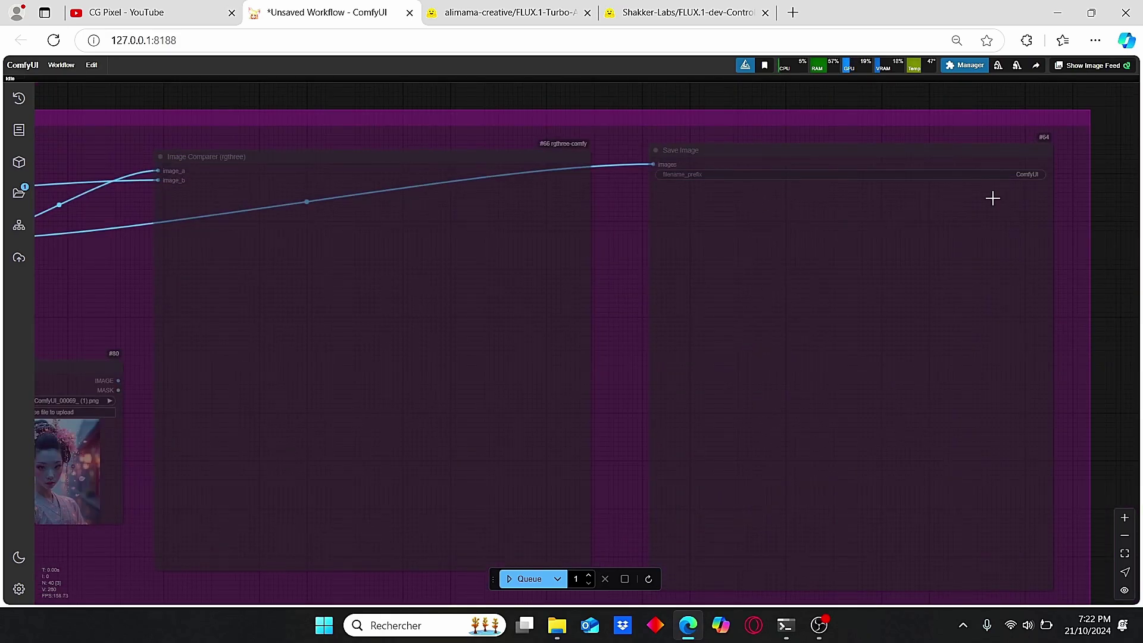
scroll(638, 316, "down", 2)
scroll(600, 208, "down", 2)
left_click_drag(224, 143, 622, 143)
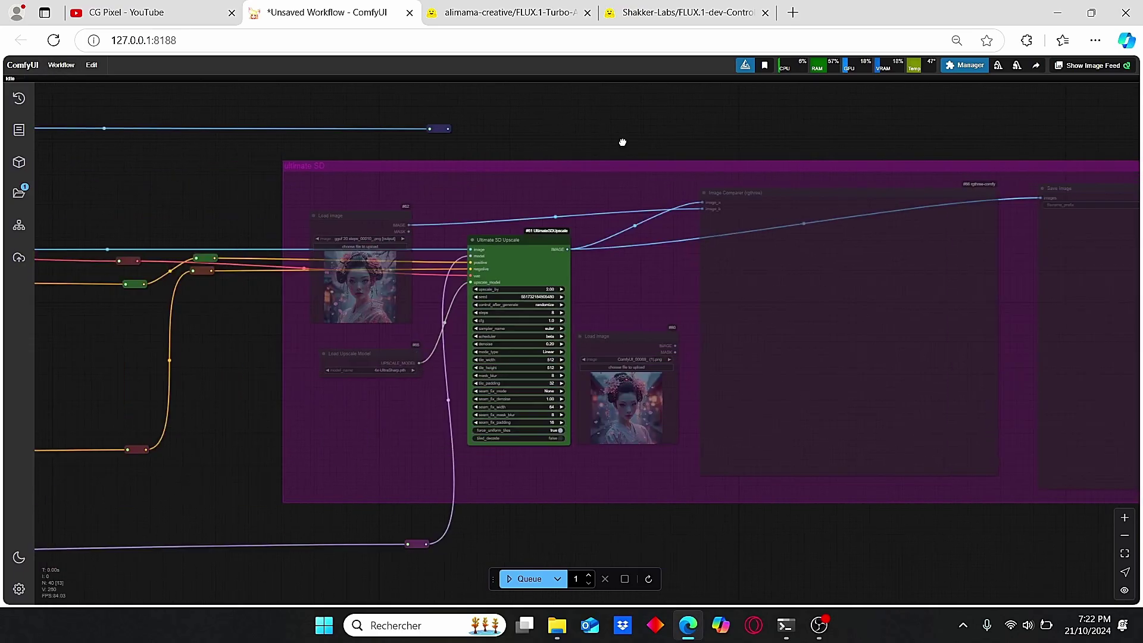
Examine the ultimate SD group's Load Image node and the reroutes entering the group from the TXT2IMG group.
scroll(452, 176, "up", 4)
left_click_drag(315, 147, 405, 146)
scroll(441, 210, "up", 3)
scroll(589, 222, "down", 5)
scroll(695, 136, "up", 4)
left_click_drag(393, 274, 365, 267)
left_click_drag(371, 141, 483, 123)
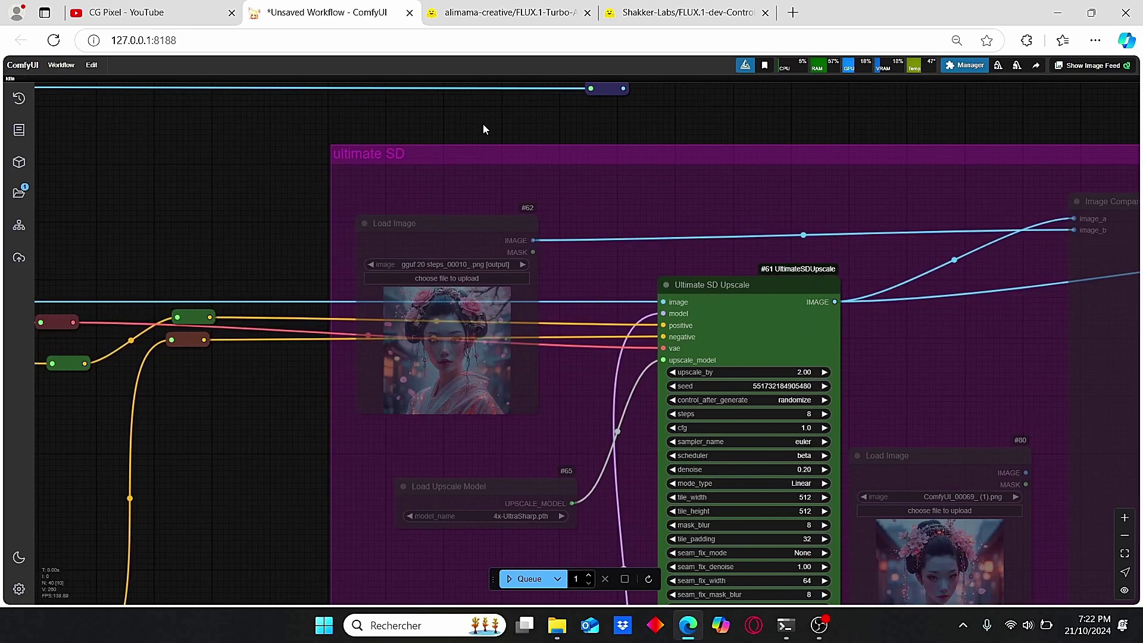
scroll(483, 131, "down", 4)
left_click_drag(327, 191, 414, 211)
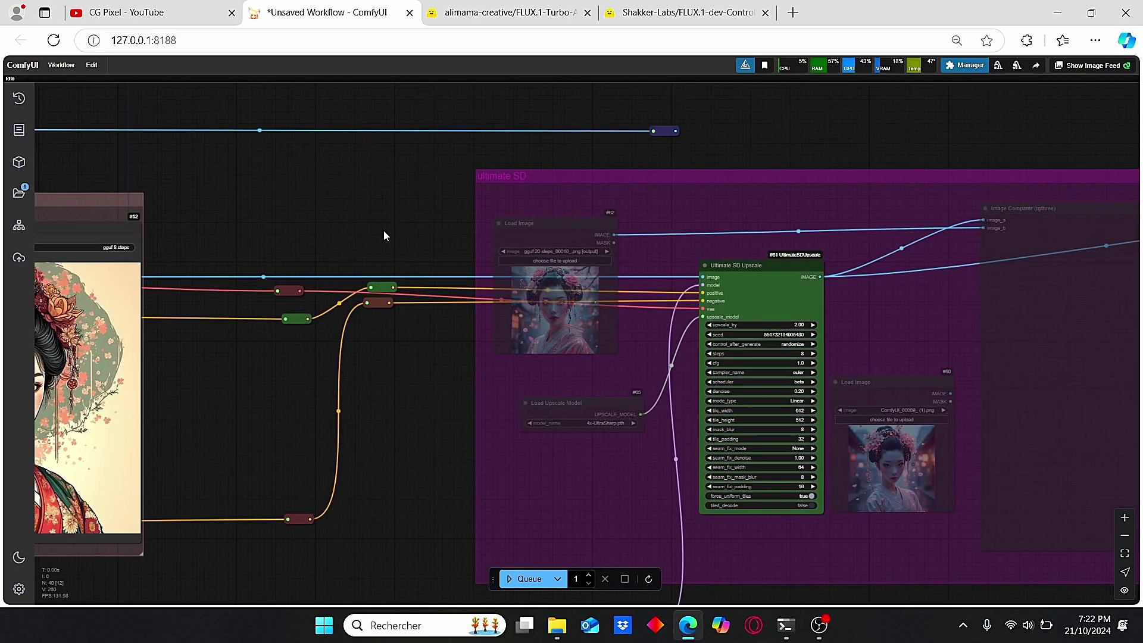
scroll(684, 155, "up", 3)
left_click_drag(664, 112, 717, 132)
left_click(562, 171)
Look over the TXT2IMG group and its links to the Controlnet and ultimate SD groups.
scroll(563, 152, "down", 3)
left_click_drag(351, 210, 659, 184)
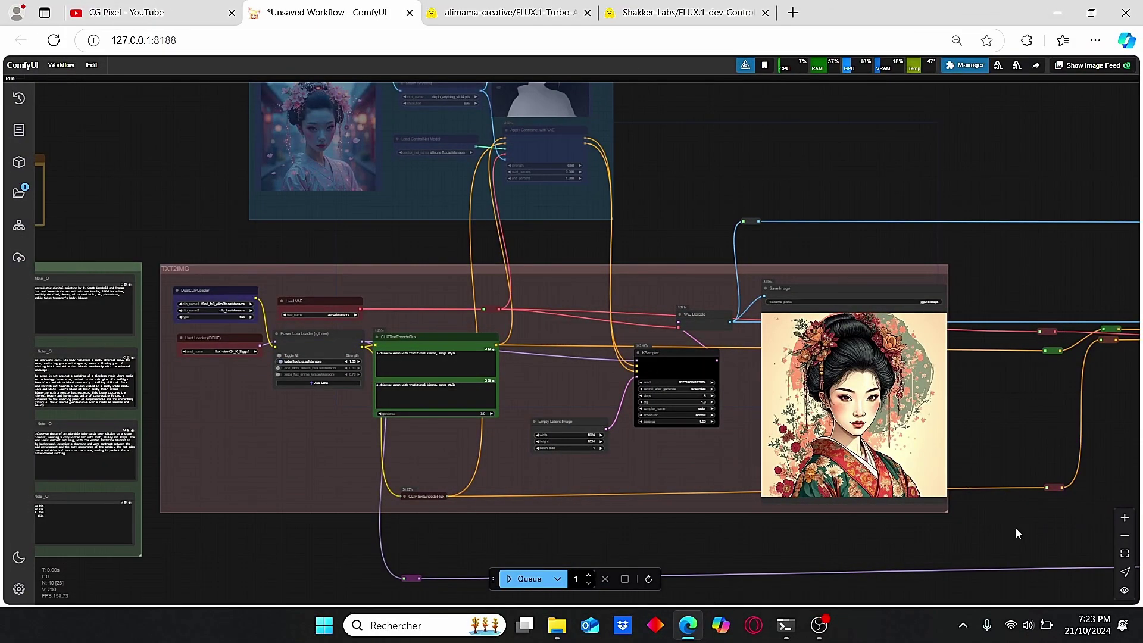
left_click_drag(1016, 528, 826, 526)
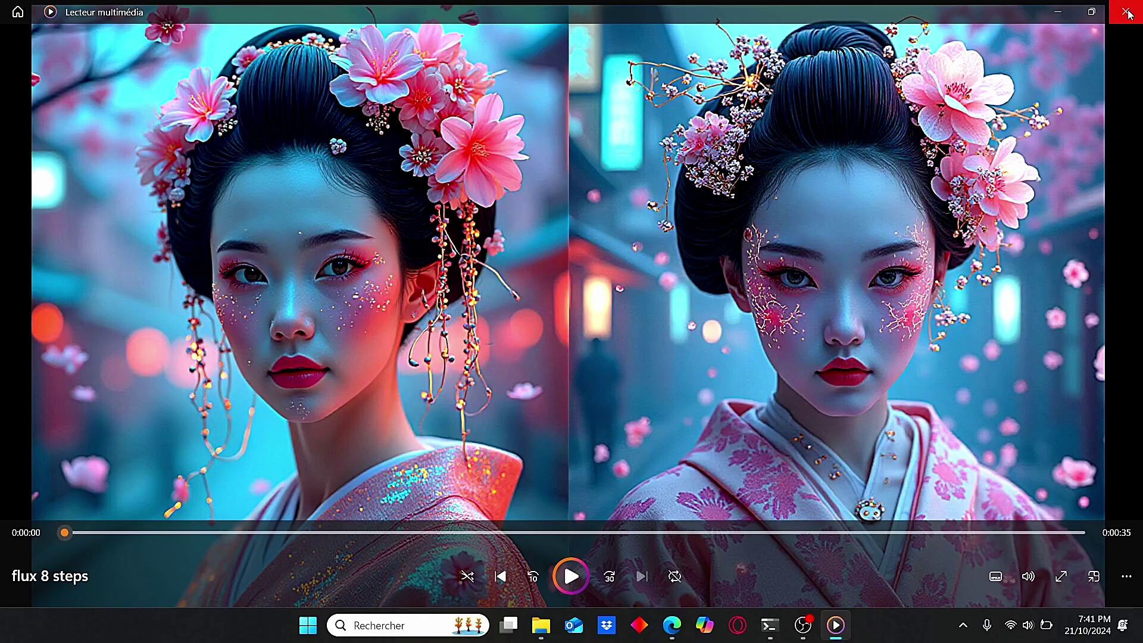
Close the flux 8 steps comparison video and return to the ComfyUI workflow.
left_click(1128, 13)
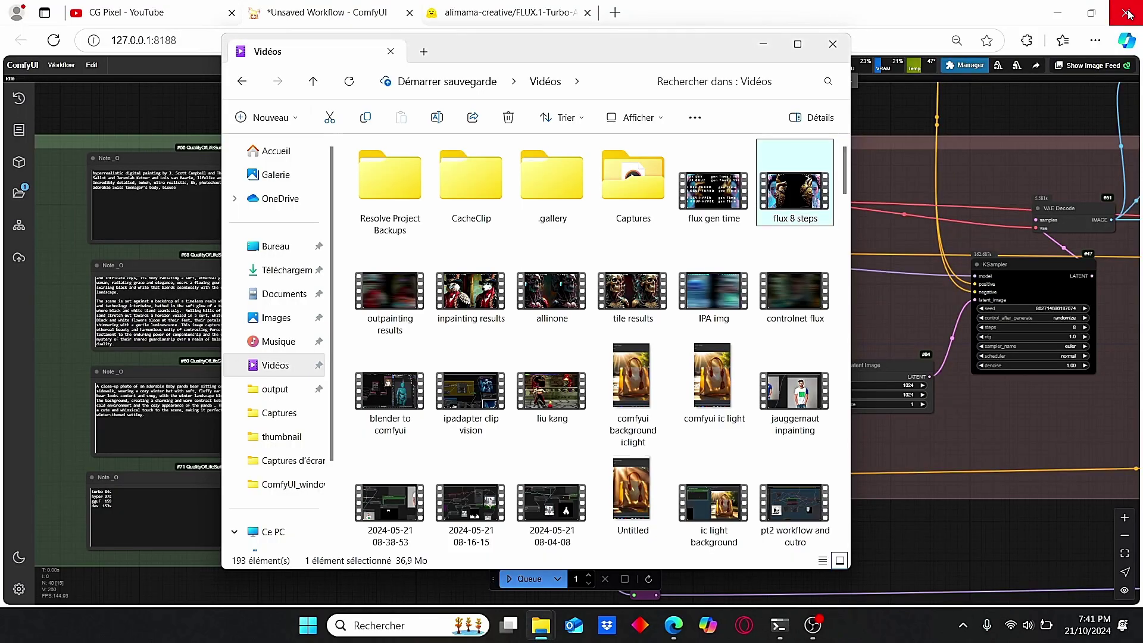
left_click(66, 152)
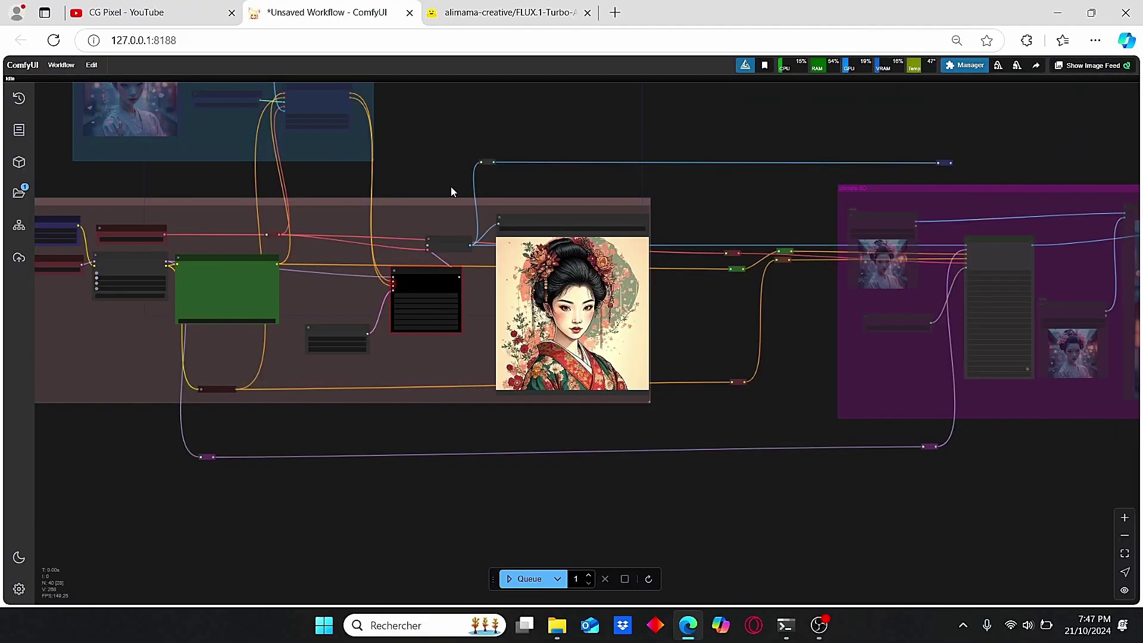
Set all nodes of the ultimate SD group to Always so the bypassed group is active.
scroll(451, 184, "up", 2)
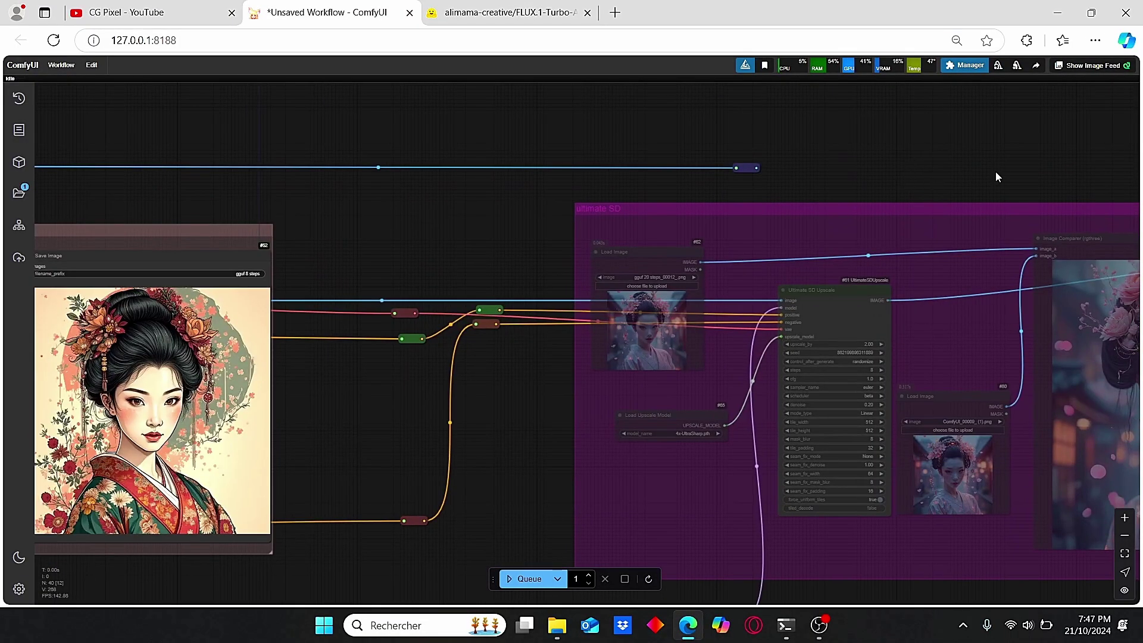
left_click_drag(995, 173, 674, 209)
left_click_drag(841, 204, 788, 173)
scroll(686, 207, "up", 3)
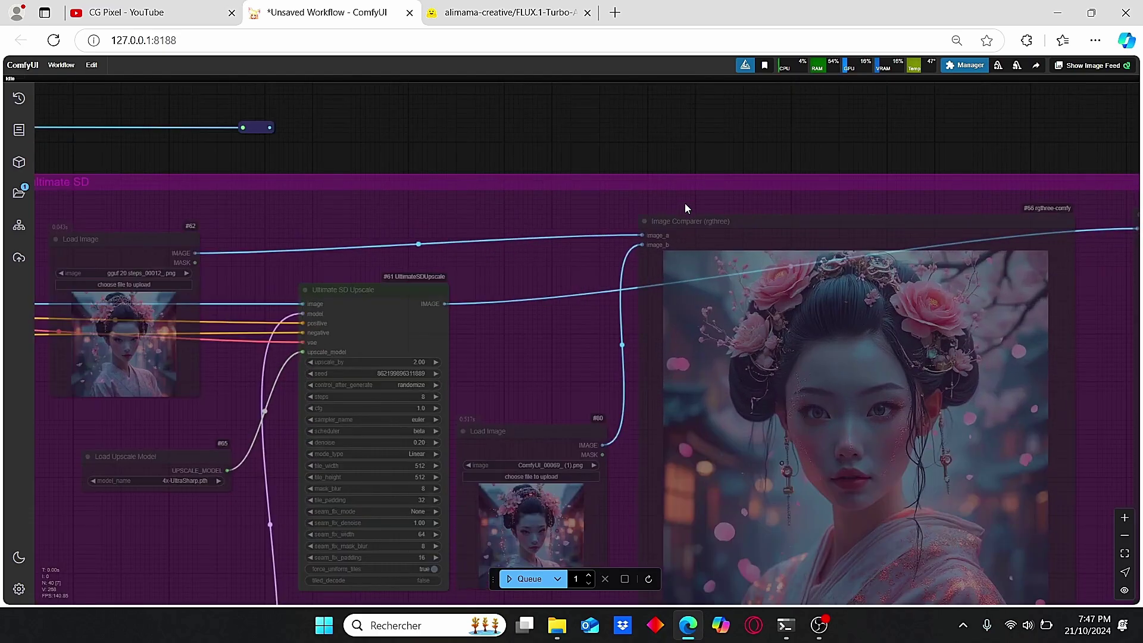
right_click(501, 367)
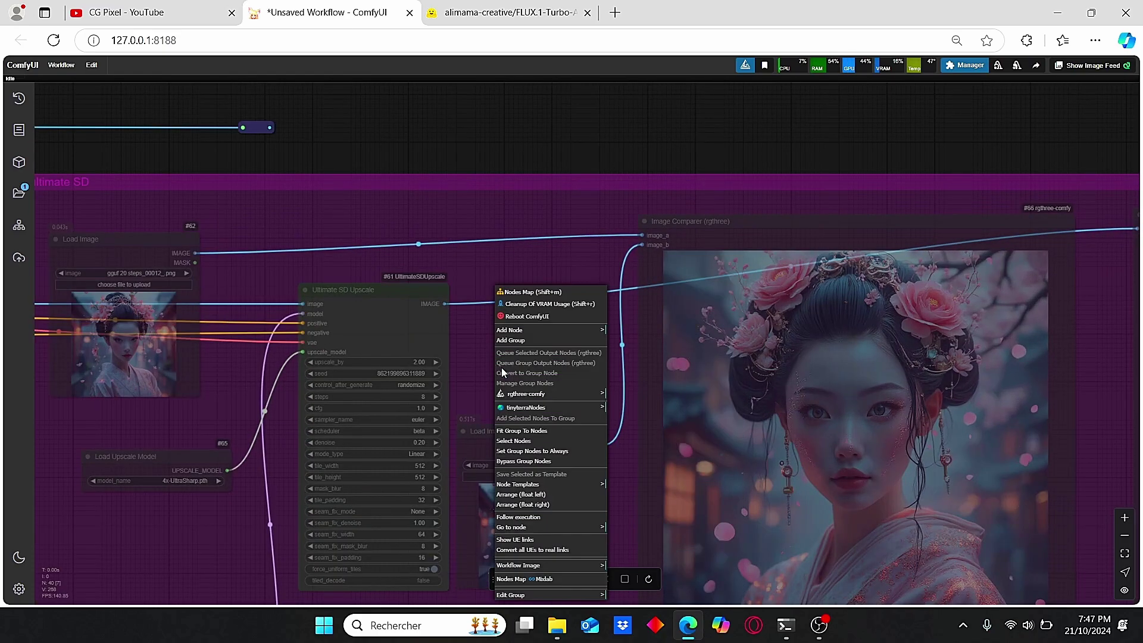
left_click(575, 457)
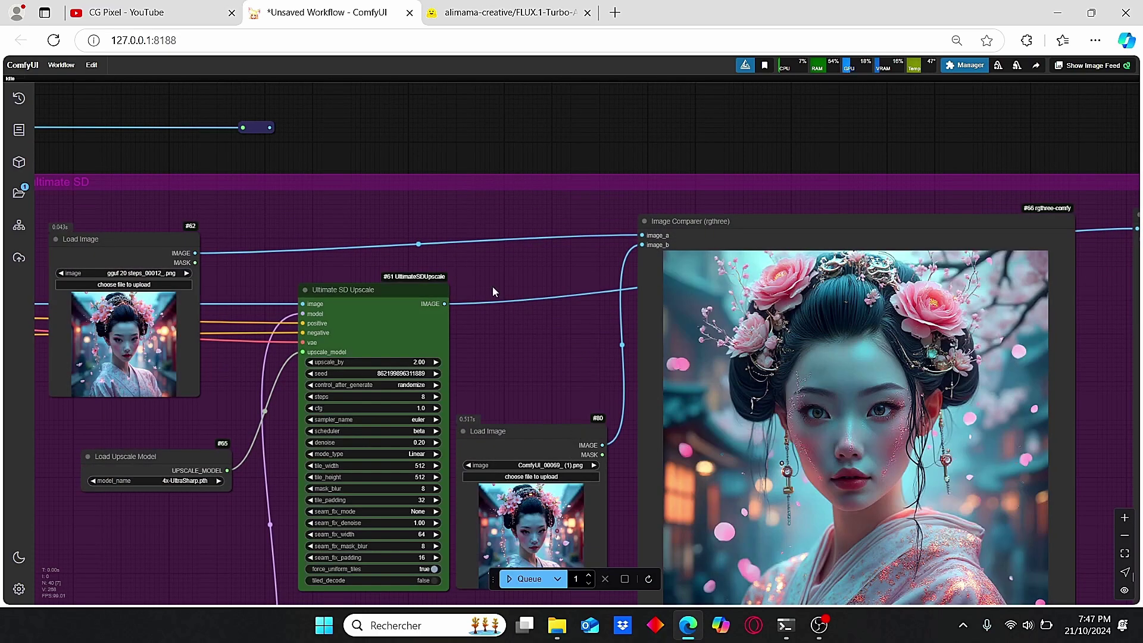
Bypass the Ultimate SD Upscale and Load Upscale Model nodes in the ultimate SD group.
left_click(409, 342)
key("ctrl+b")
left_click(191, 467)
key("ctrl+b")
Queue the workflow to run the image comparison in the ultimate SD group.
scroll(179, 260, "up", 3)
scroll(114, 210, "down", 3)
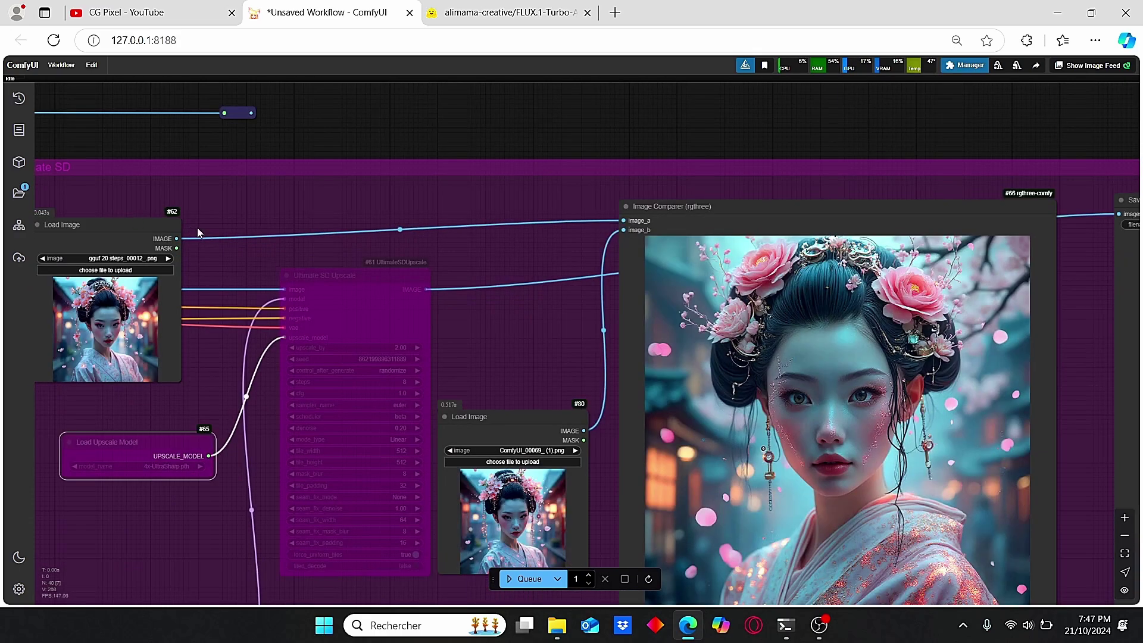
left_click_drag(119, 228, 195, 181)
left_click(525, 578)
Compare the two portraits in the Image Comparer, examining the face, kimono and hair flowers up close.
scroll(509, 374, "up", 5)
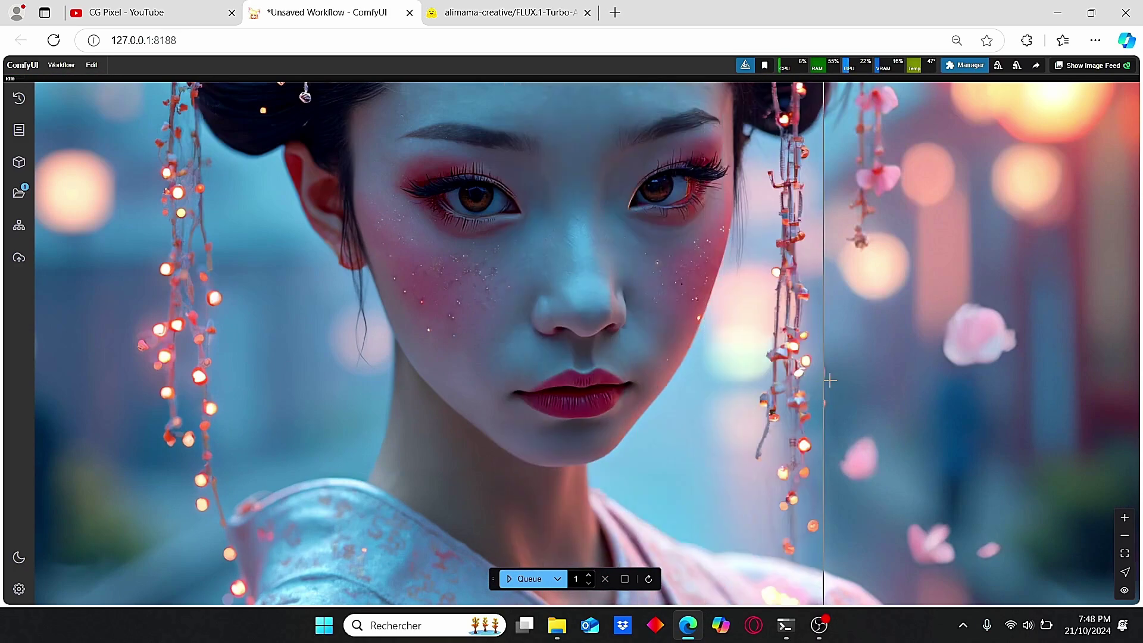
scroll(532, 454, "down", 4)
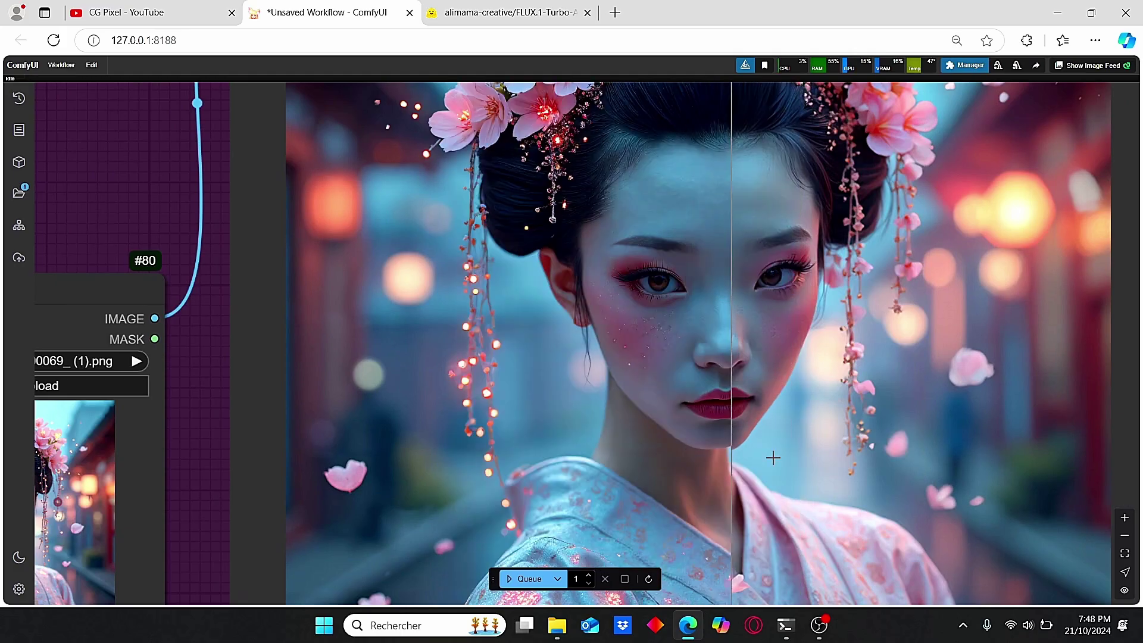
scroll(857, 470, "down", 2)
scroll(857, 470, "up", 5)
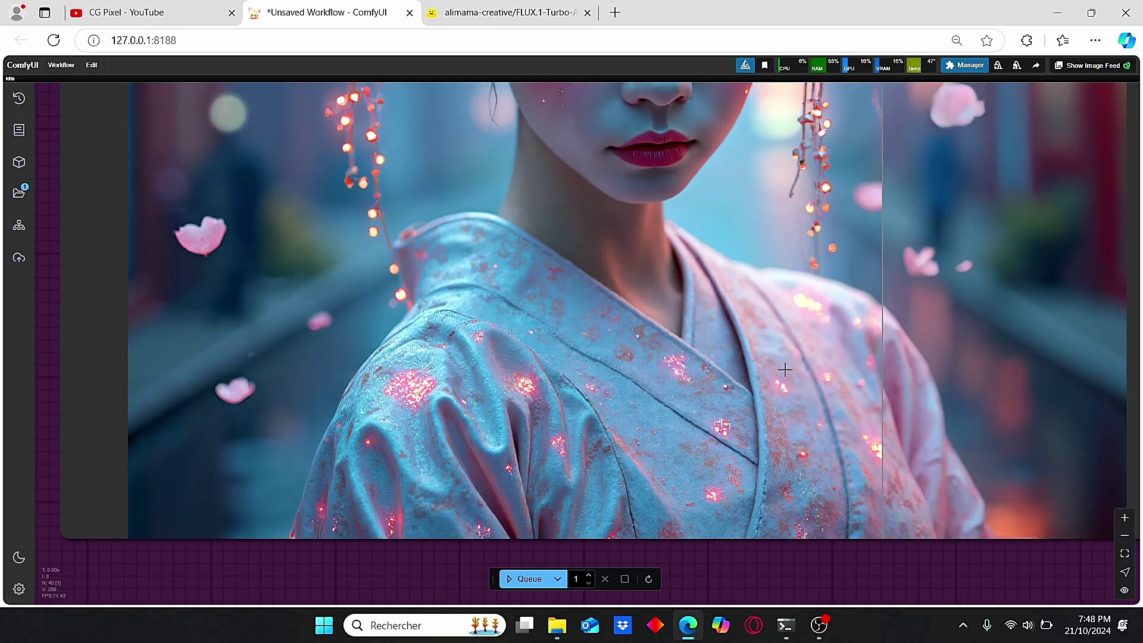
scroll(613, 155, "up", 4)
left_click_drag(607, 164, 473, 593)
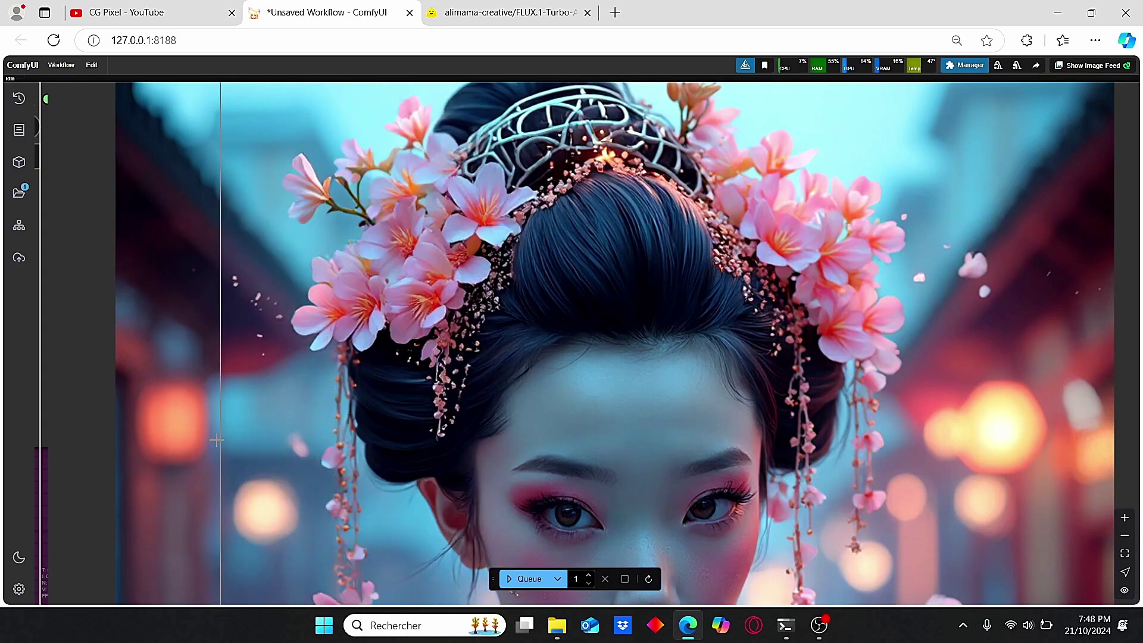
scroll(294, 280, "up", 5)
scroll(351, 264, "down", 5)
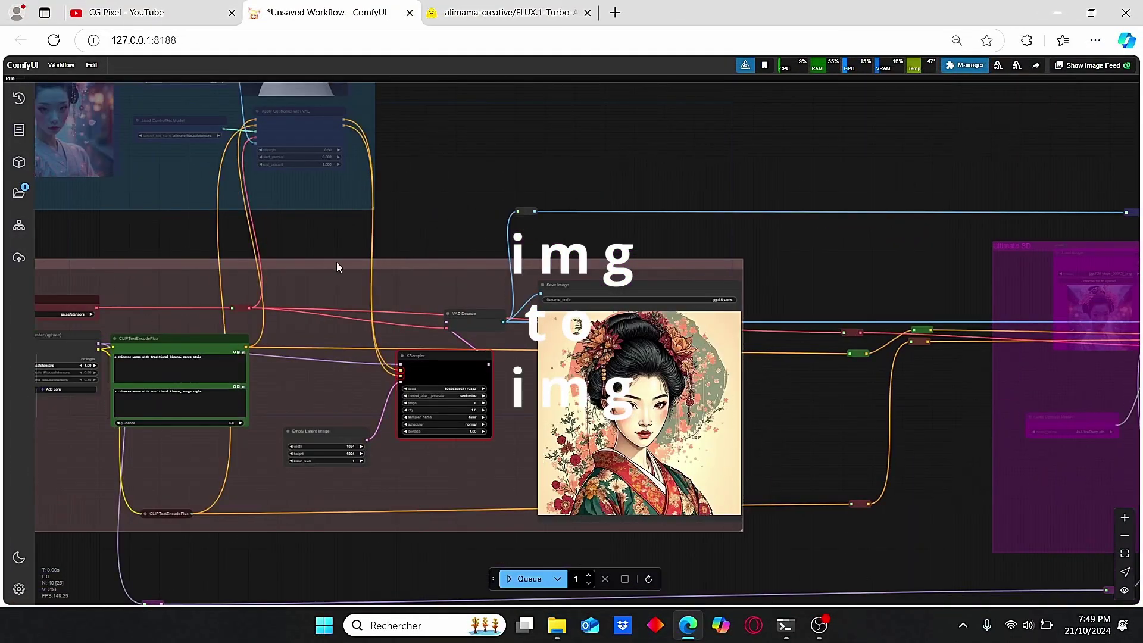
Set all nodes of the Controlnet group above TXT2IMG to Always.
left_click_drag(337, 262, 449, 387)
scroll(396, 303, "up", 3)
scroll(395, 319, "up", 2)
scroll(519, 308, "down", 1)
scroll(531, 409, "up", 1)
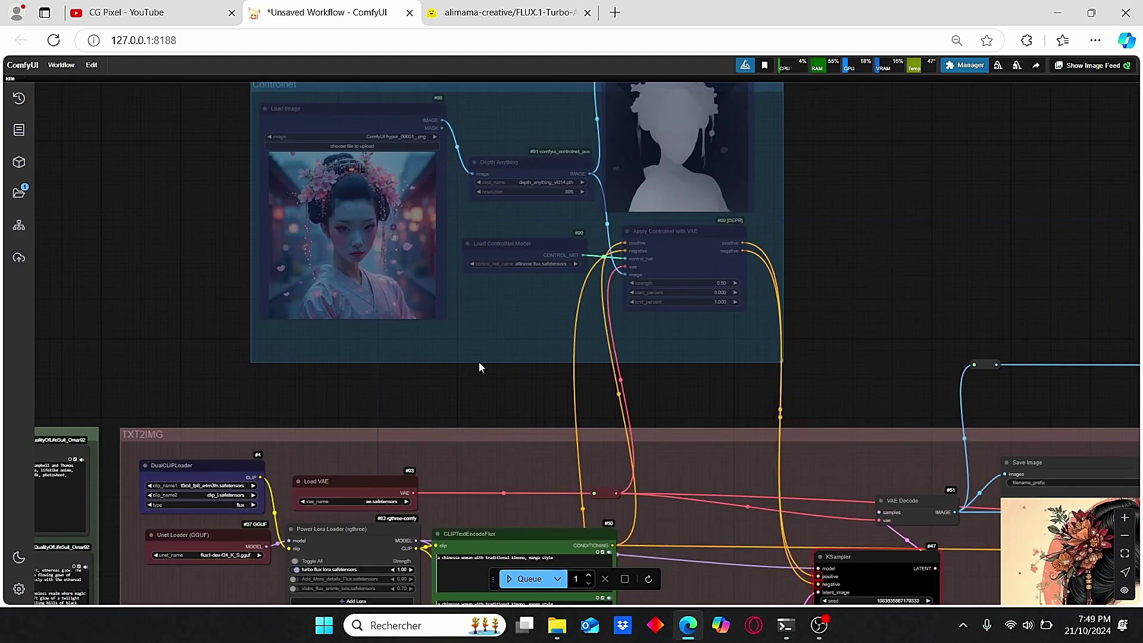
right_click(481, 358)
left_click(572, 457)
scroll(523, 437, "up", 2)
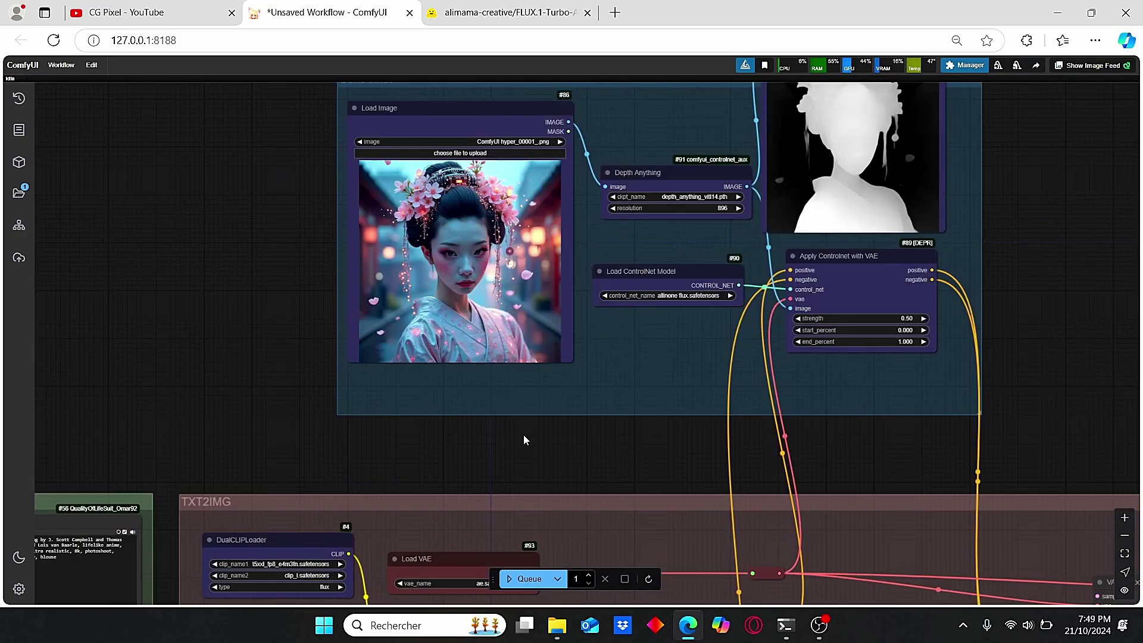
Examine the Controlnet group's reference image, Depth Anything node, Load ControlNet Model node and links to the TXT2IMG group.
scroll(1039, 405, "down", 3)
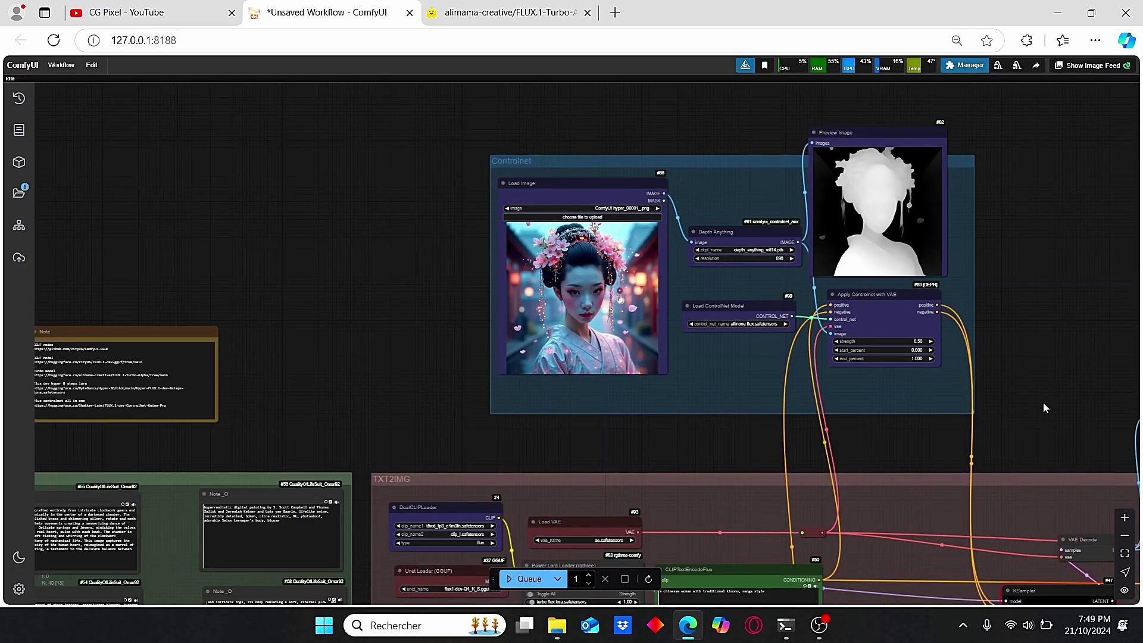
left_click_drag(1043, 403, 661, 313)
scroll(345, 337, "up", 4)
left_click_drag(238, 270, 419, 406)
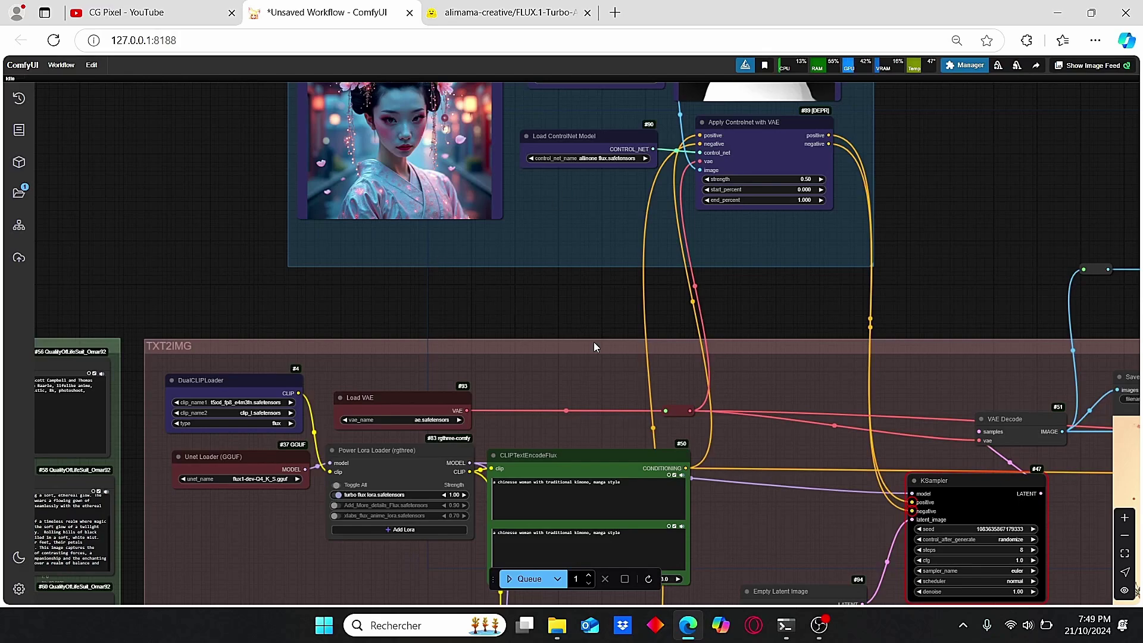
scroll(588, 339, "up", 1)
left_click_drag(598, 237, 599, 331)
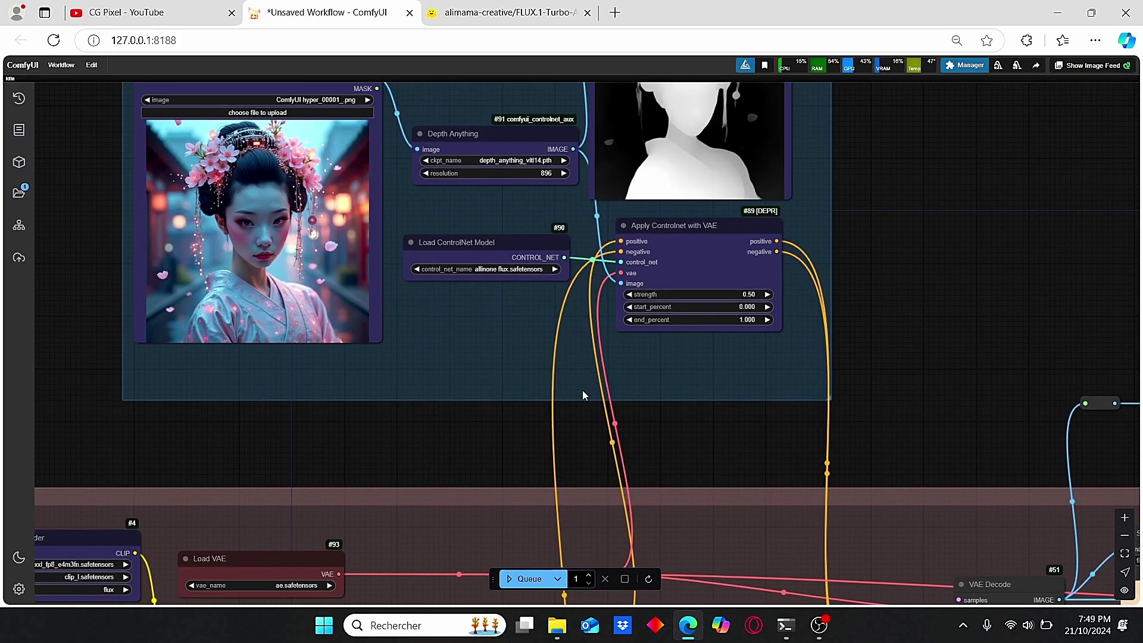
scroll(524, 179, "up", 2)
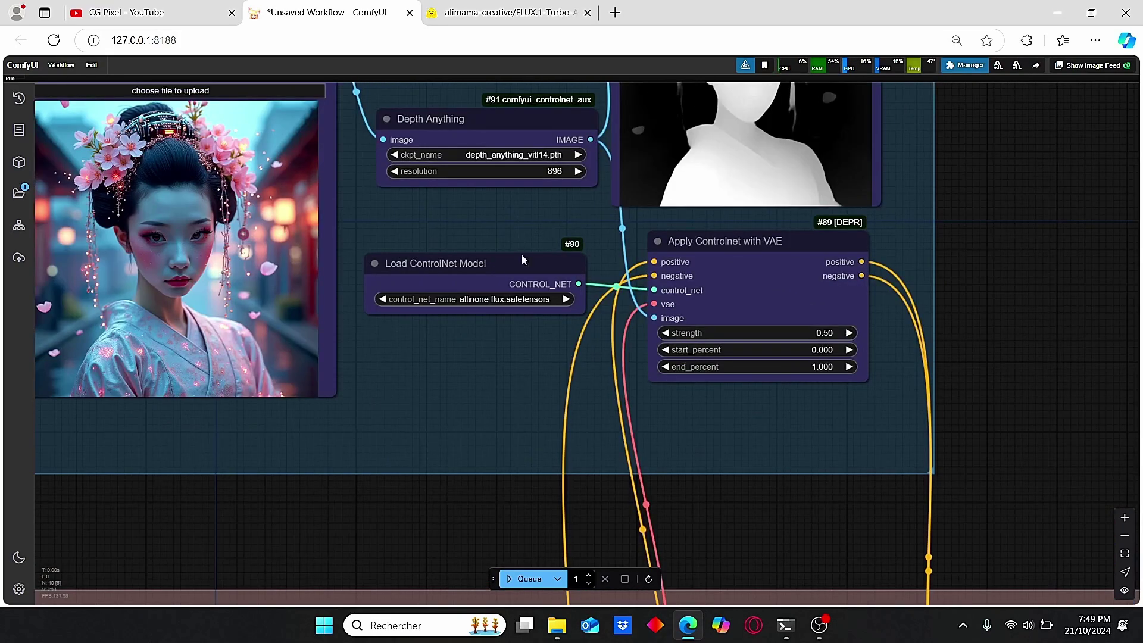
scroll(481, 299, "up", 4)
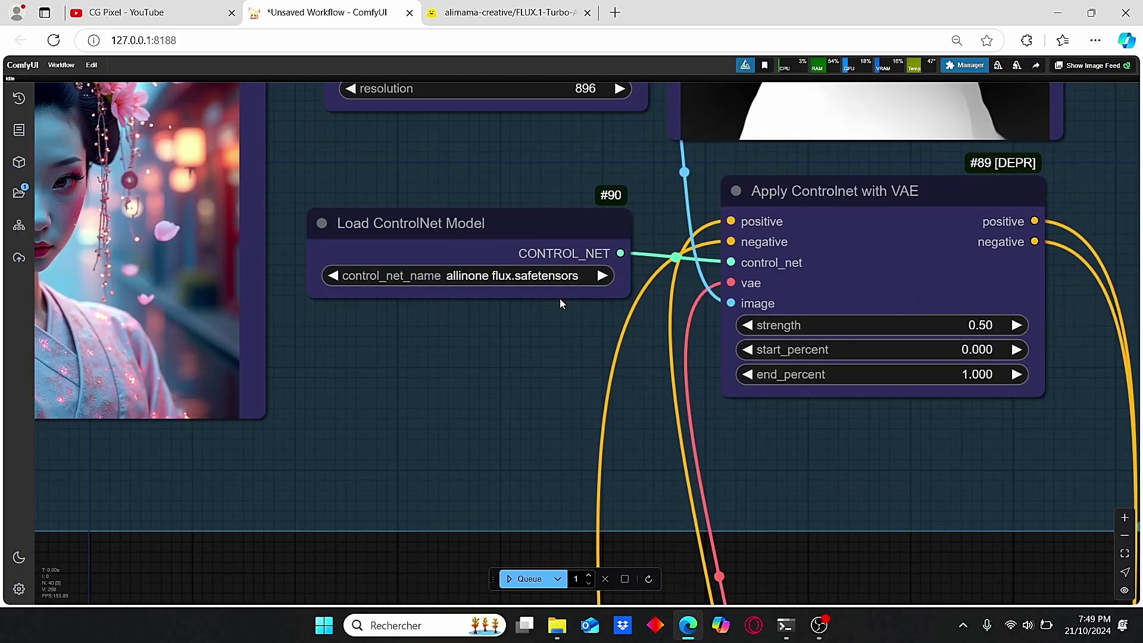
scroll(560, 298, "down", 3)
left_click_drag(543, 224, 494, 357)
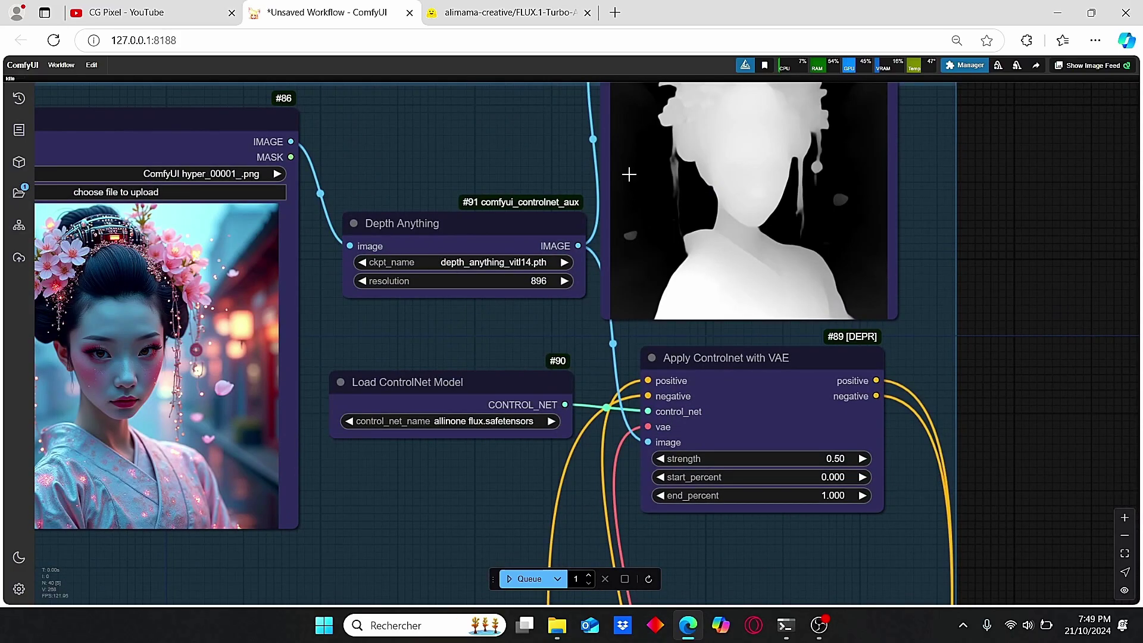
scroll(731, 250, "down", 2)
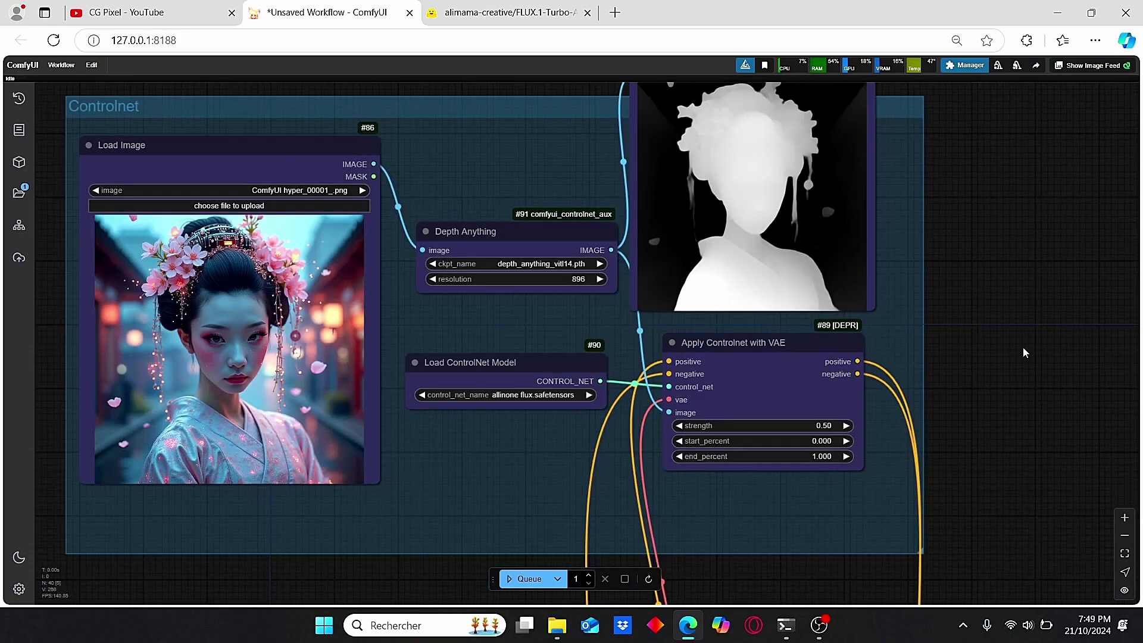
Examine the strength, start_percent and end_percent settings of the Apply Controlnet with VAE node.
scroll(829, 308, "up", 9)
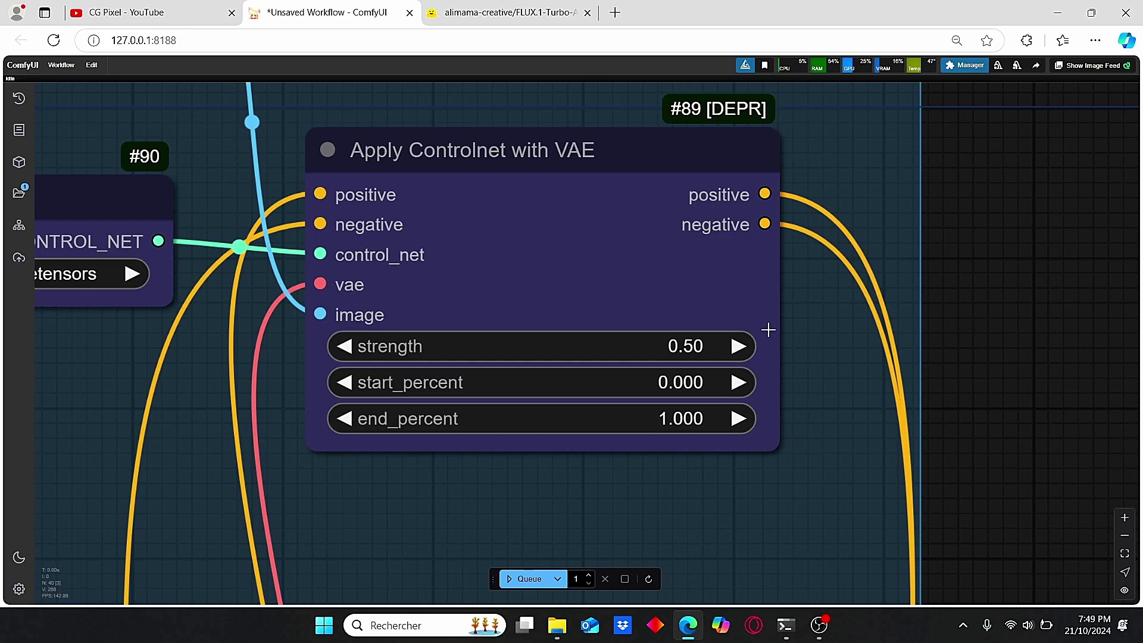
scroll(812, 366, "down", 5)
scroll(819, 366, "up", 5)
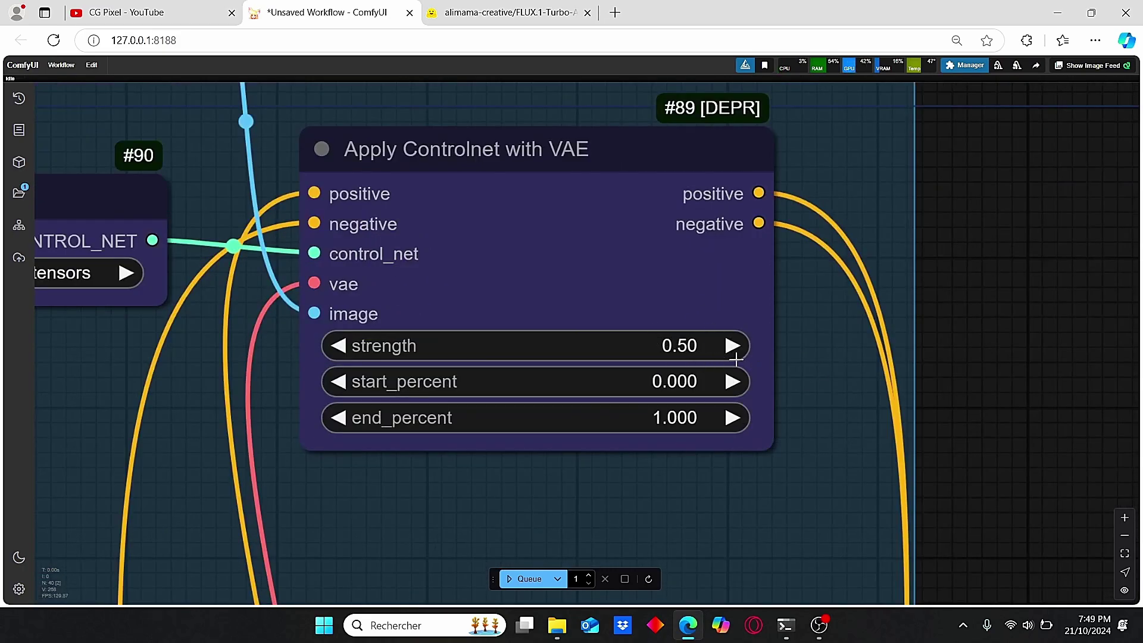
Enable xlabs_flux_anime_lora.safetensors in the Power Lora Loader and set its strength to 0.80.
scroll(794, 397, "down", 5)
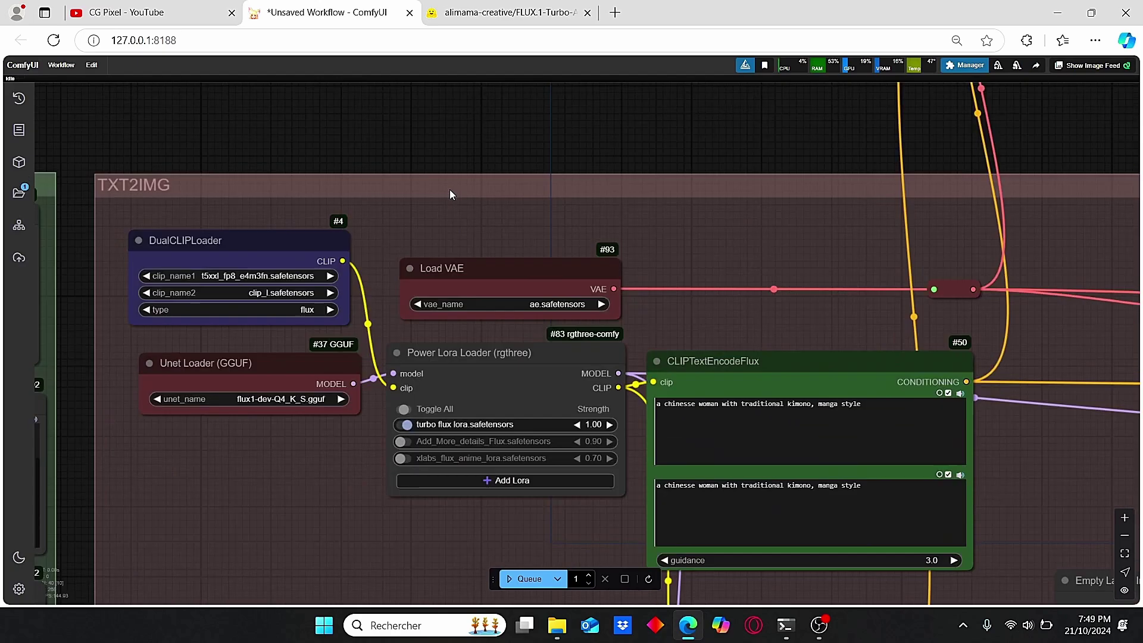
scroll(399, 441, "up", 6)
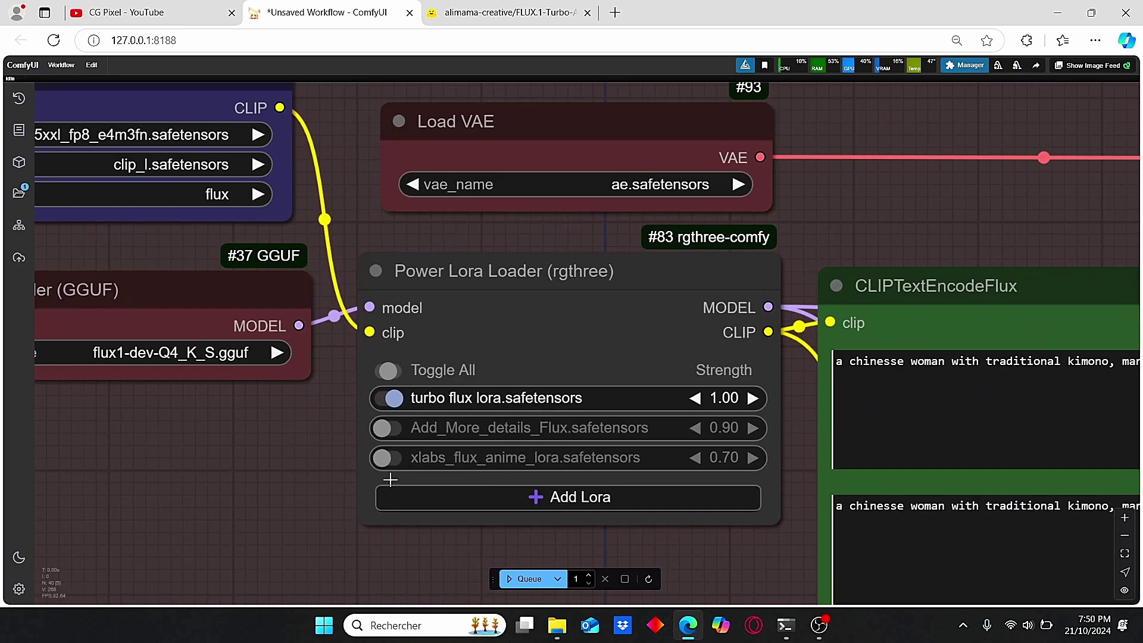
left_click(386, 462)
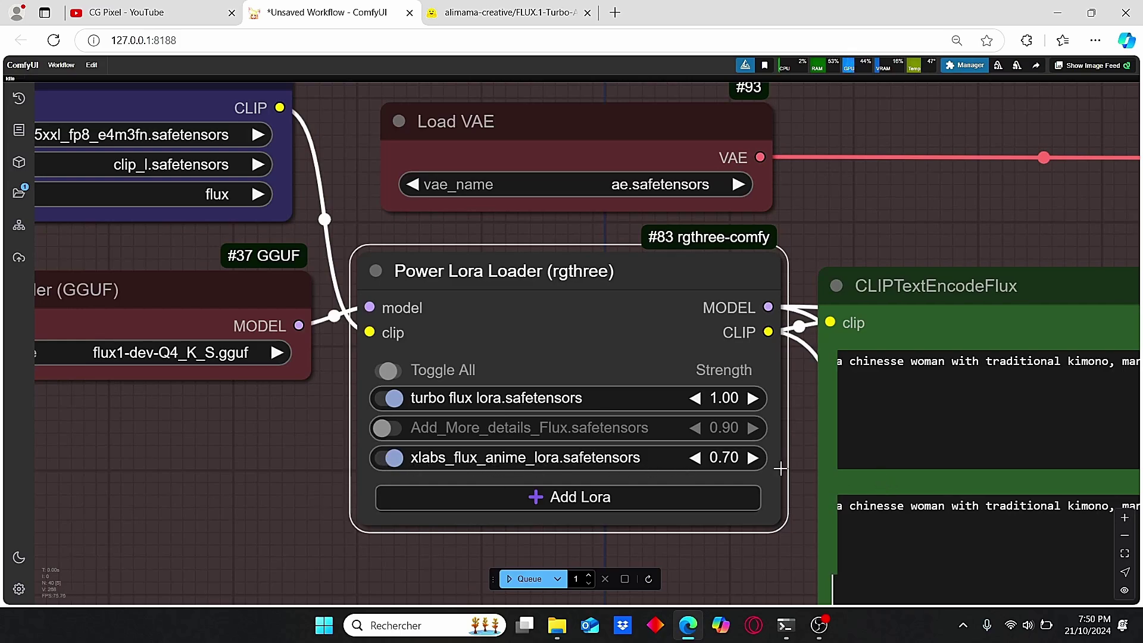
scroll(768, 482, "up", 5)
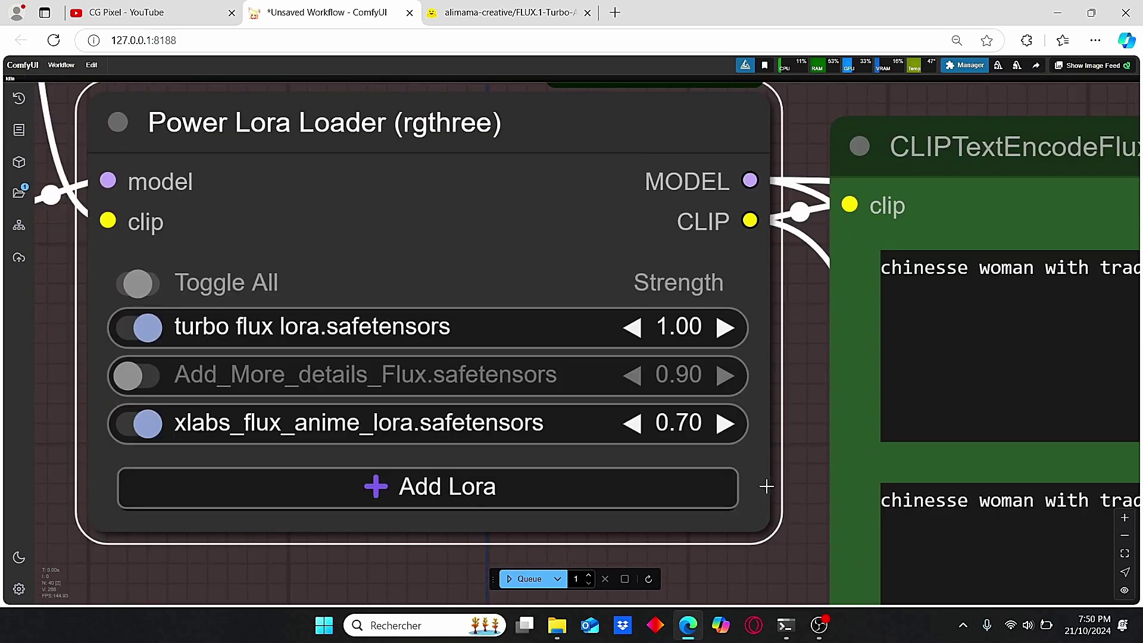
scroll(786, 450, "up", 1)
scroll(659, 426, "down", 2)
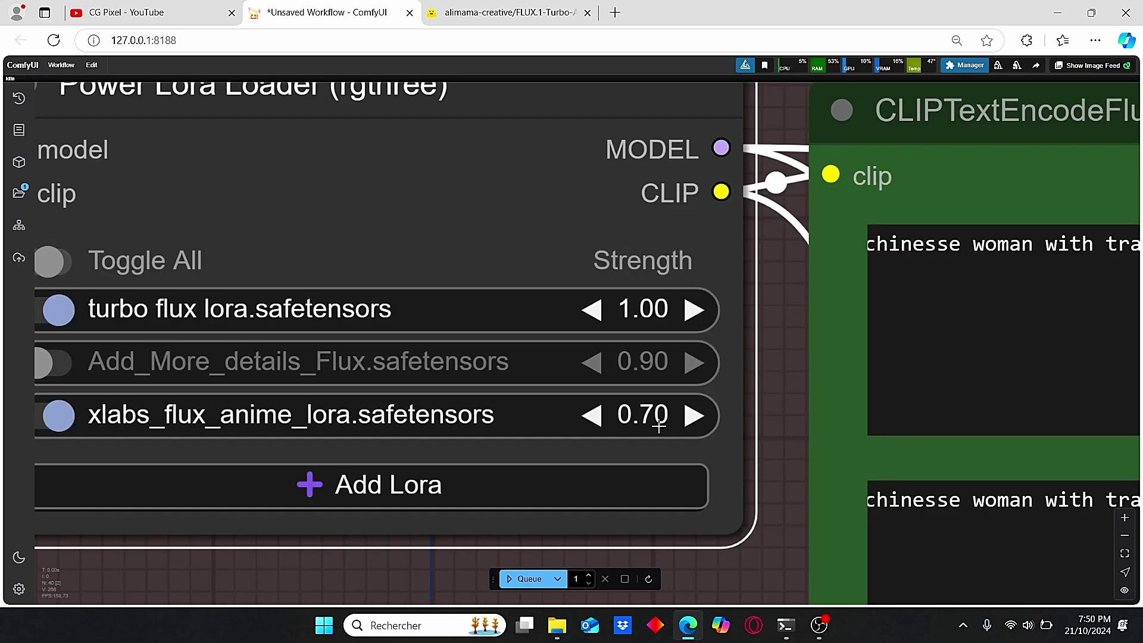
scroll(658, 426, "down", 1)
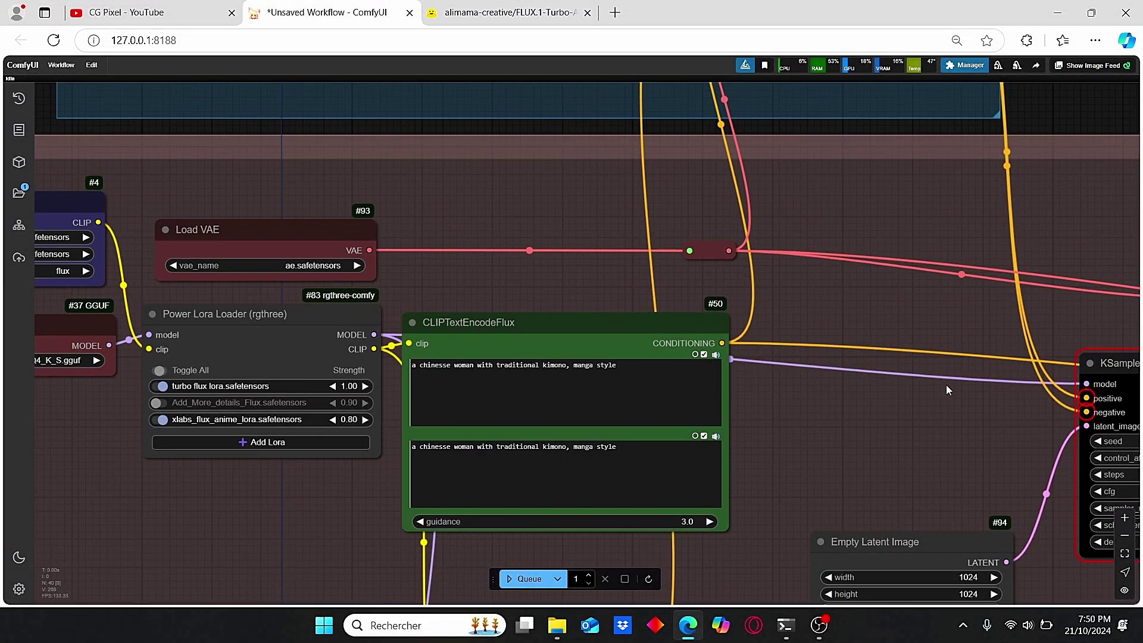
Disable xlabs_flux_anime_lora.safetensors in the Power Lora Loader, leaving only the turbo flux lora enabled.
left_click_drag(955, 312, 813, 386)
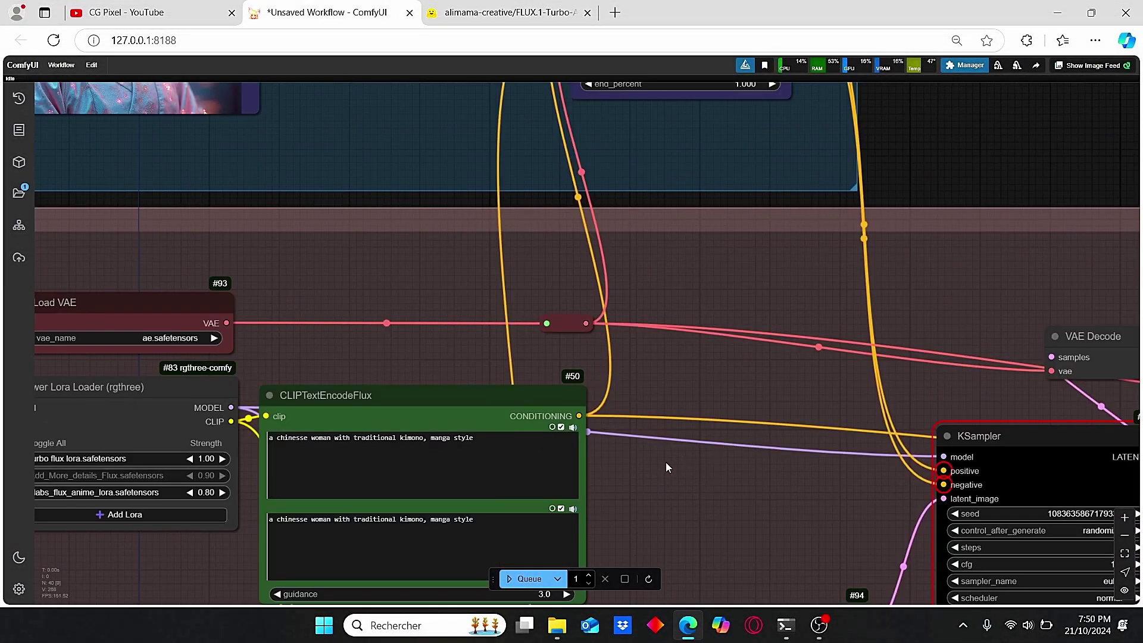
scroll(666, 464, "up", 4)
scroll(675, 471, "down", 4)
scroll(674, 473, "down", 4)
scroll(431, 427, "up", 4)
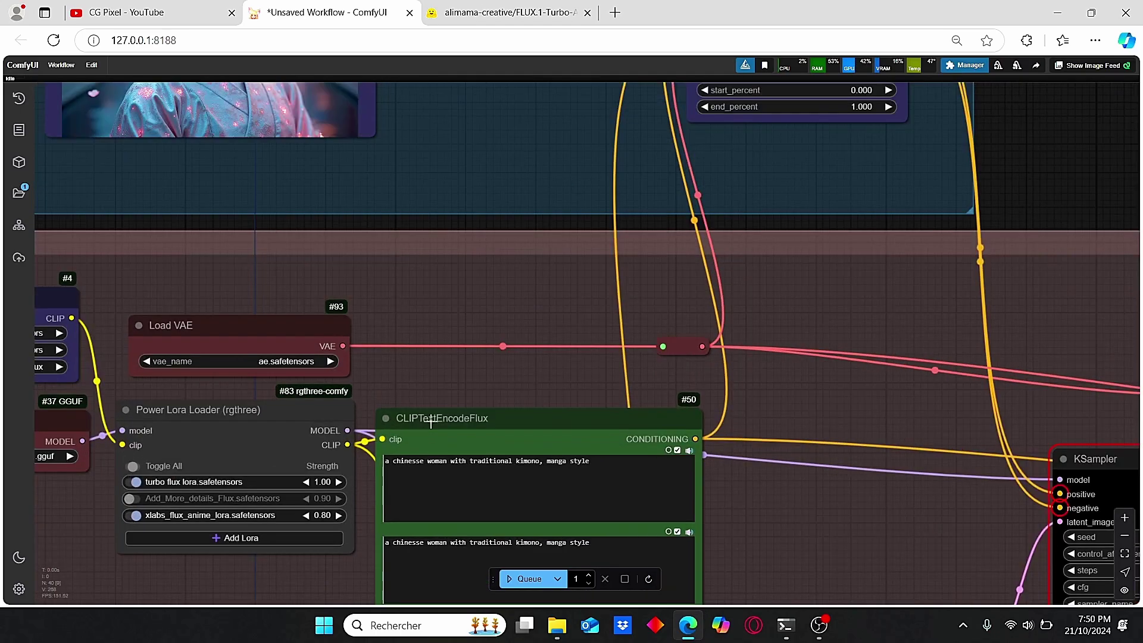
left_click_drag(384, 404, 585, 348)
scroll(356, 449, "up", 4)
left_click(328, 465)
scroll(814, 243, "down", 5)
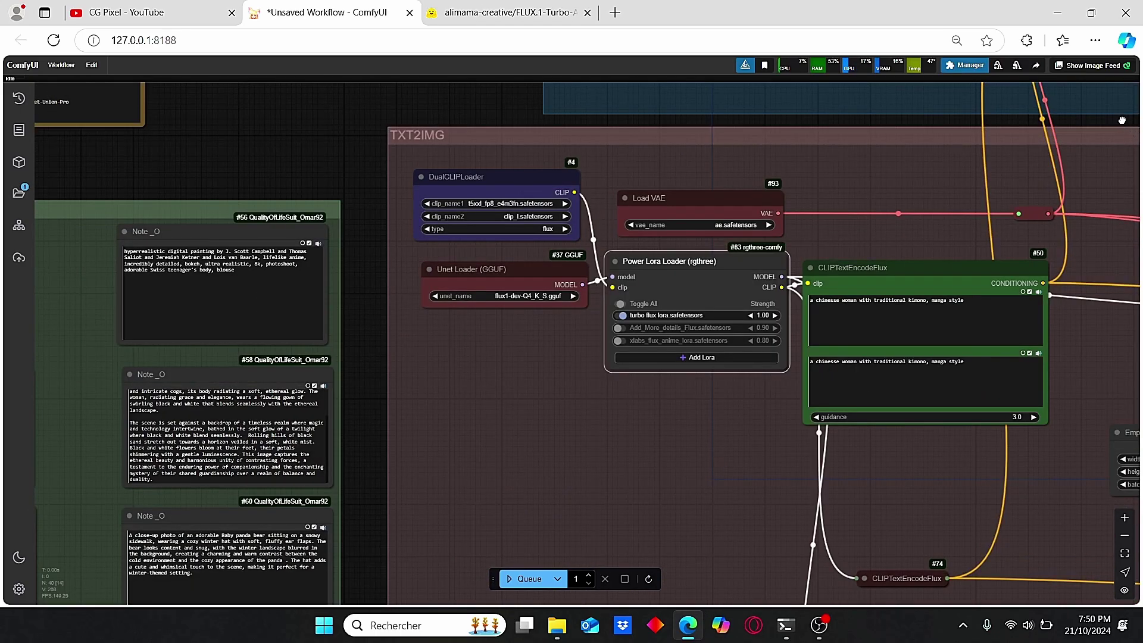
Queue the workflow to generate the manga-style kimono woman with the Controlnet group active.
left_click_drag(1118, 121, 369, 259)
scroll(635, 179, "down", 2)
left_click(530, 579)
Follow the run through the KSampler and VAE Decode nodes to the image in the Save Image node.
left_click_drag(523, 212, 639, 213)
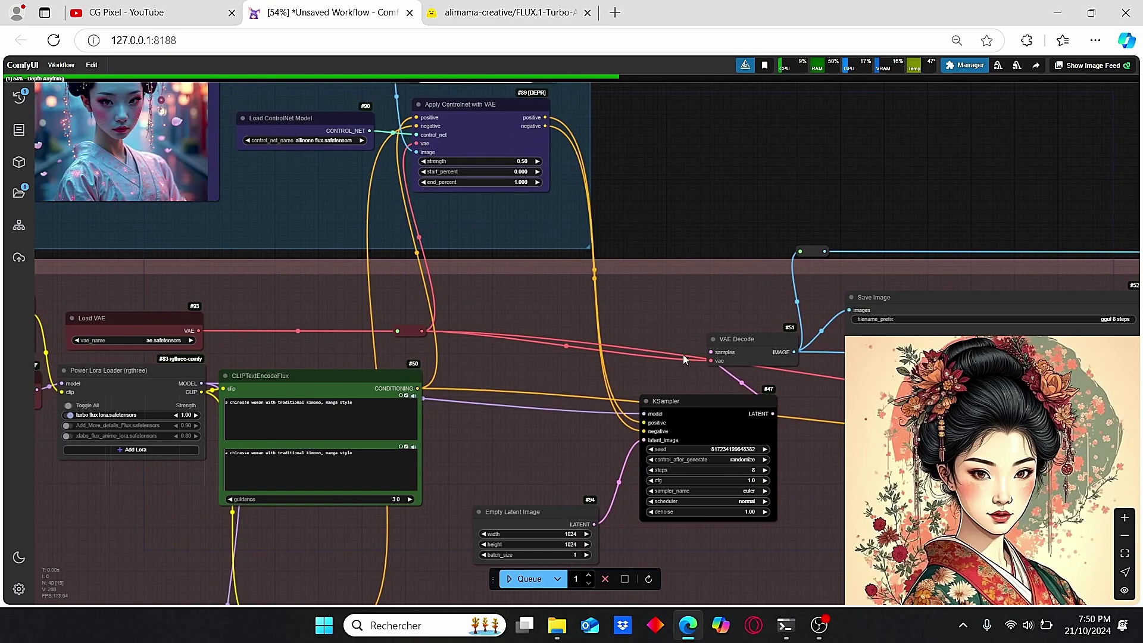
scroll(701, 269, "up", 4)
left_click_drag(1014, 144, 816, 244)
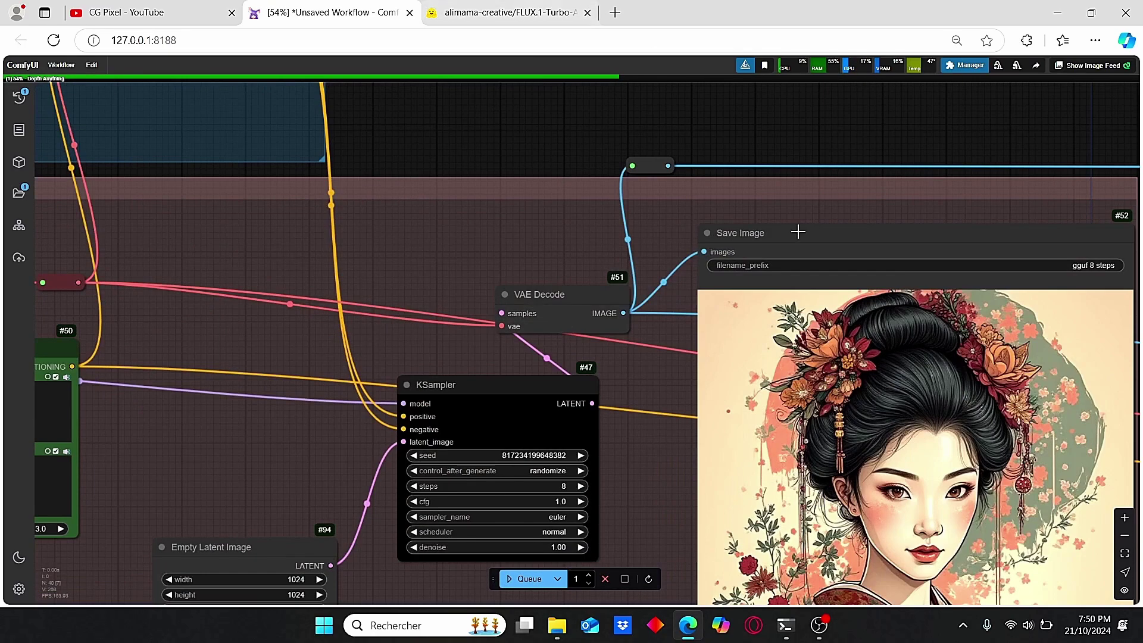
scroll(833, 262, "down", 4)
left_click_drag(1095, 475, 962, 440)
scroll(843, 472, "up", 3)
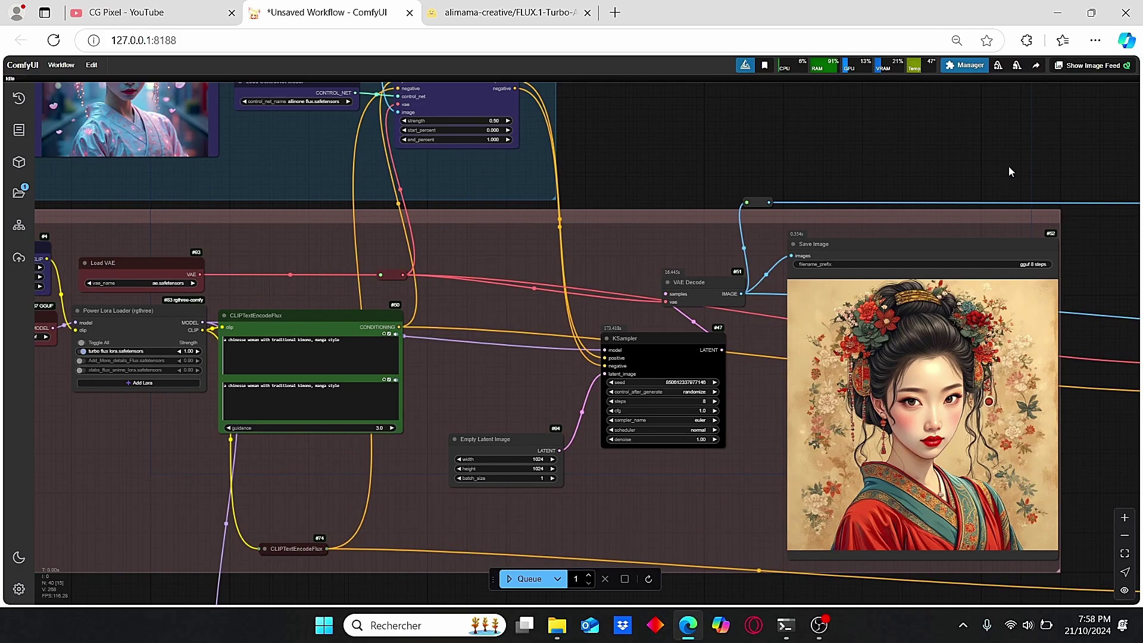
Compare the newly generated kimono portrait with the reference image in the Controlnet group.
scroll(1093, 408, "down", 1)
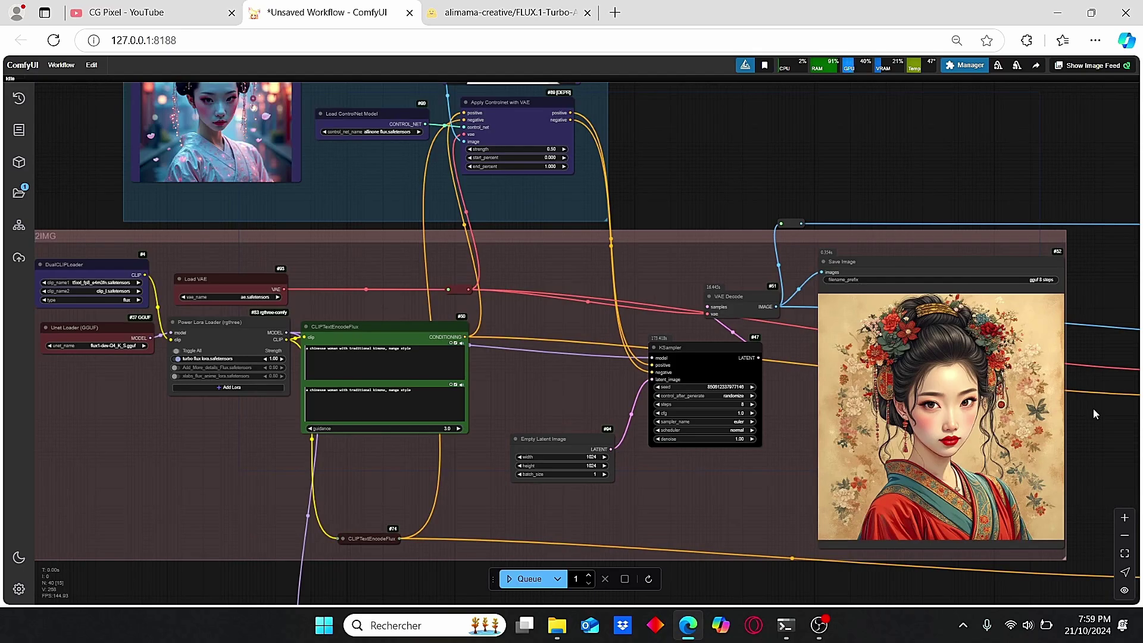
left_click_drag(978, 183, 808, 198)
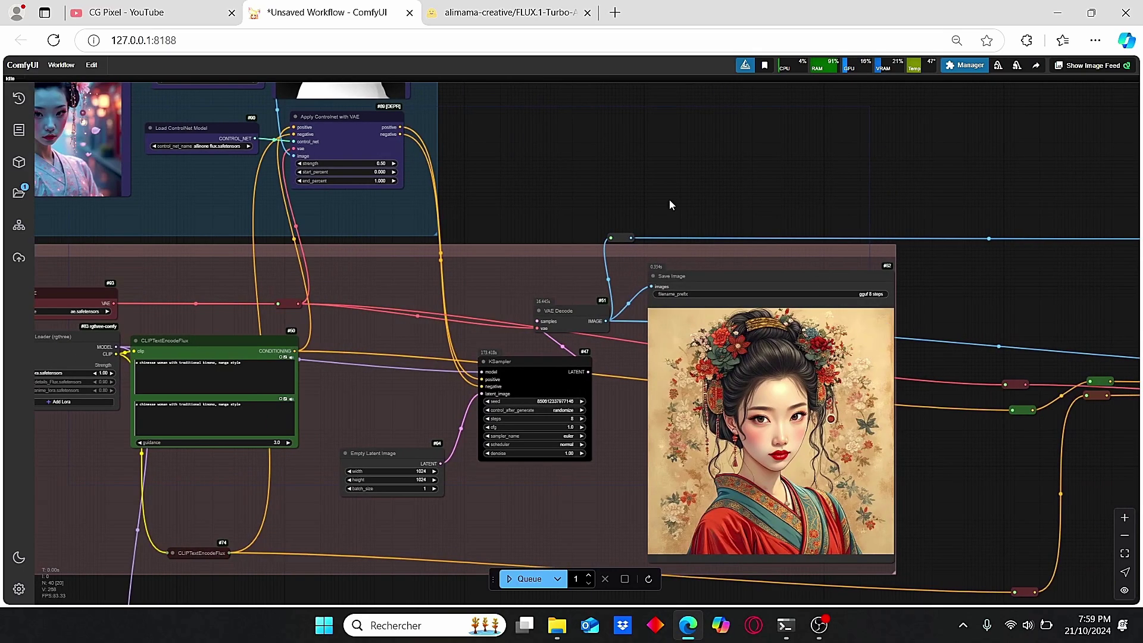
left_click_drag(626, 188, 823, 262)
scroll(407, 217, "up", 4)
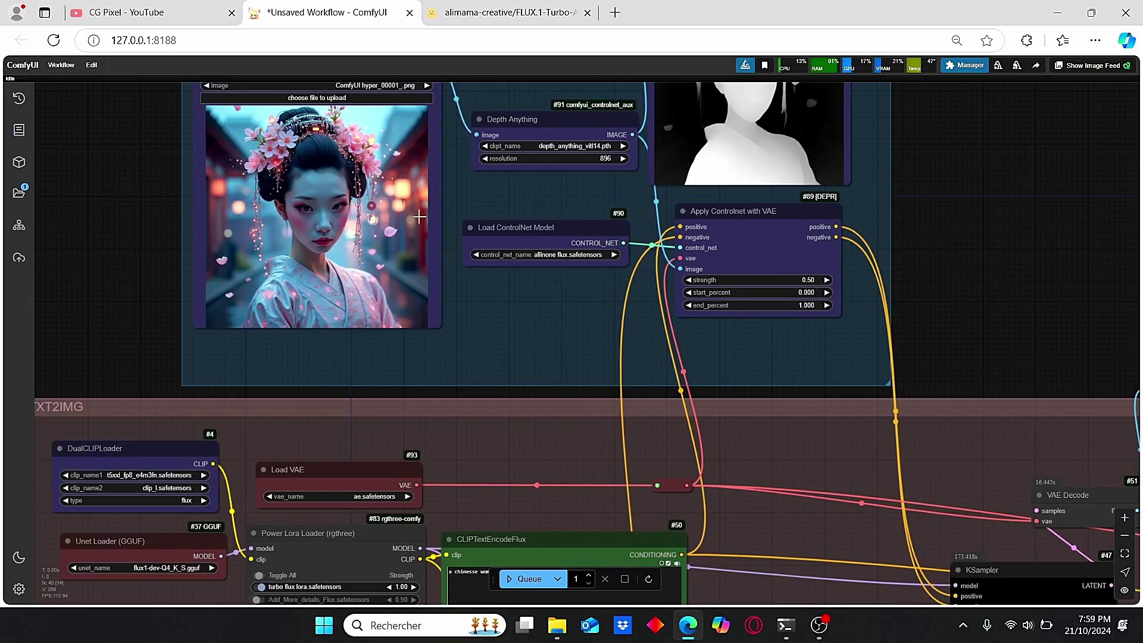
Examine the KSampler and VAE Decode run times alongside the generated kimono portrait in the TXT2IMG group.
scroll(738, 314, "down", 3)
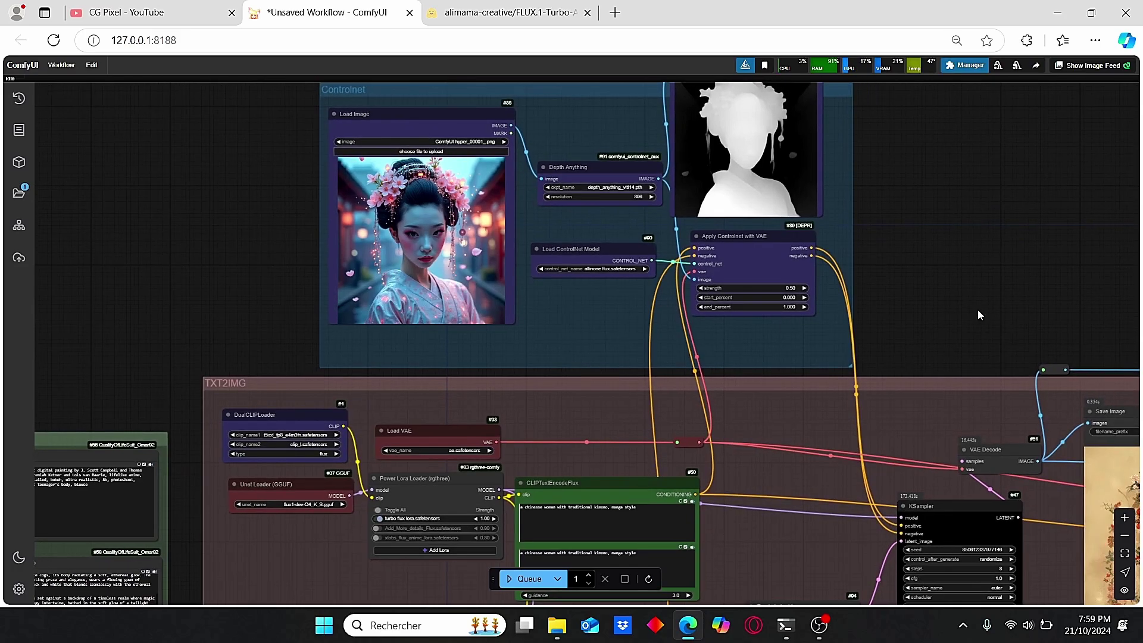
scroll(964, 298, "right", 8)
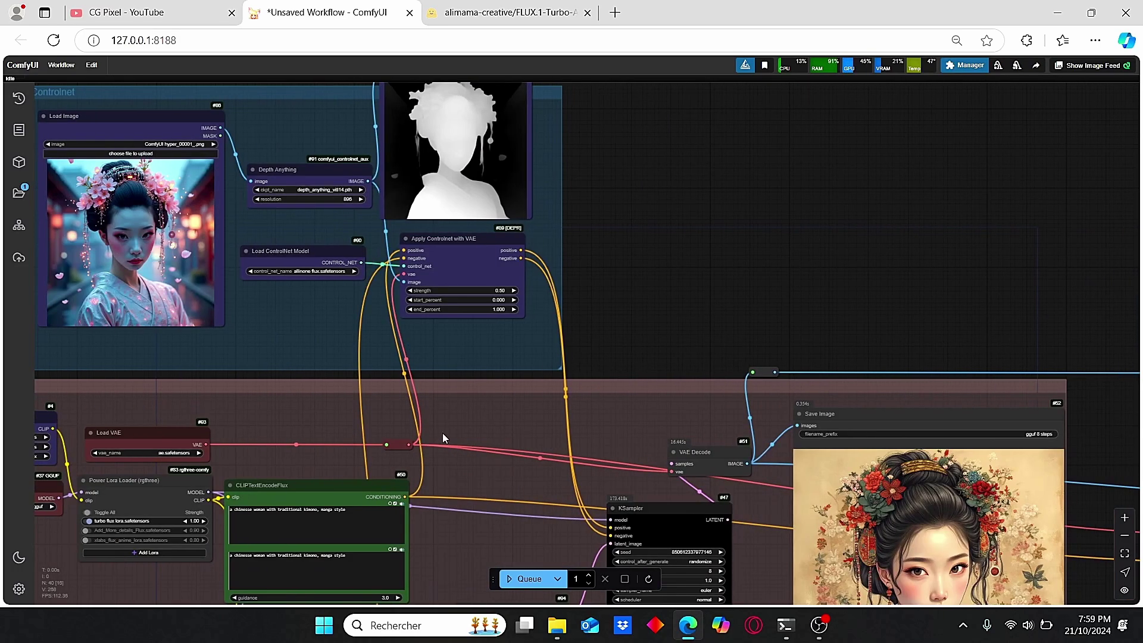
scroll(526, 264, "up", 5)
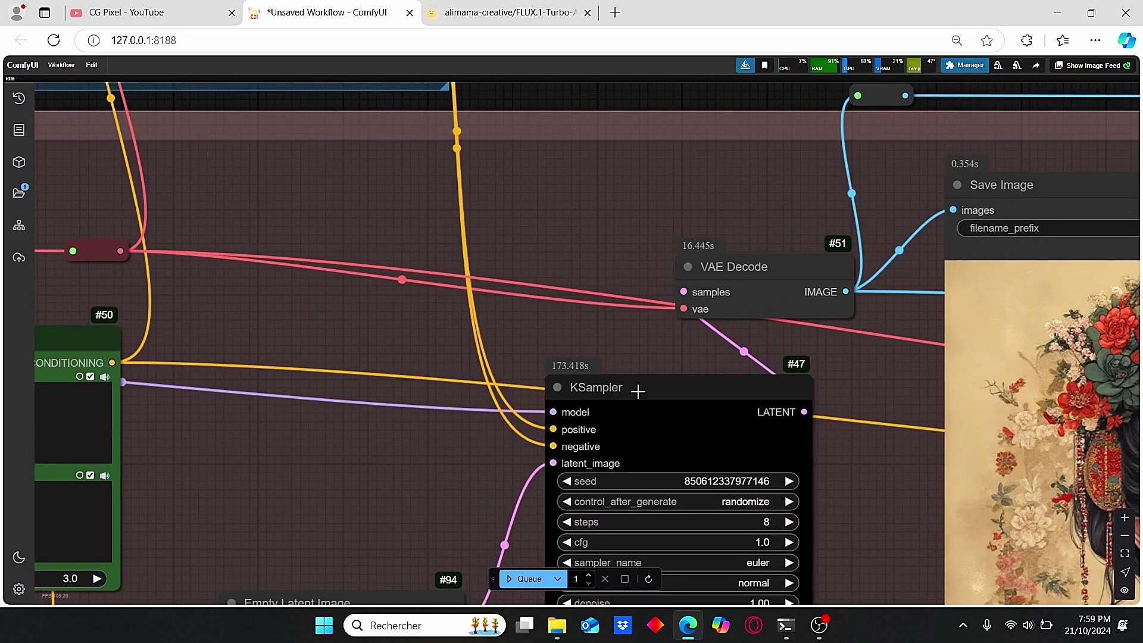
scroll(549, 376, "down", 4)
scroll(548, 374, "down", 2)
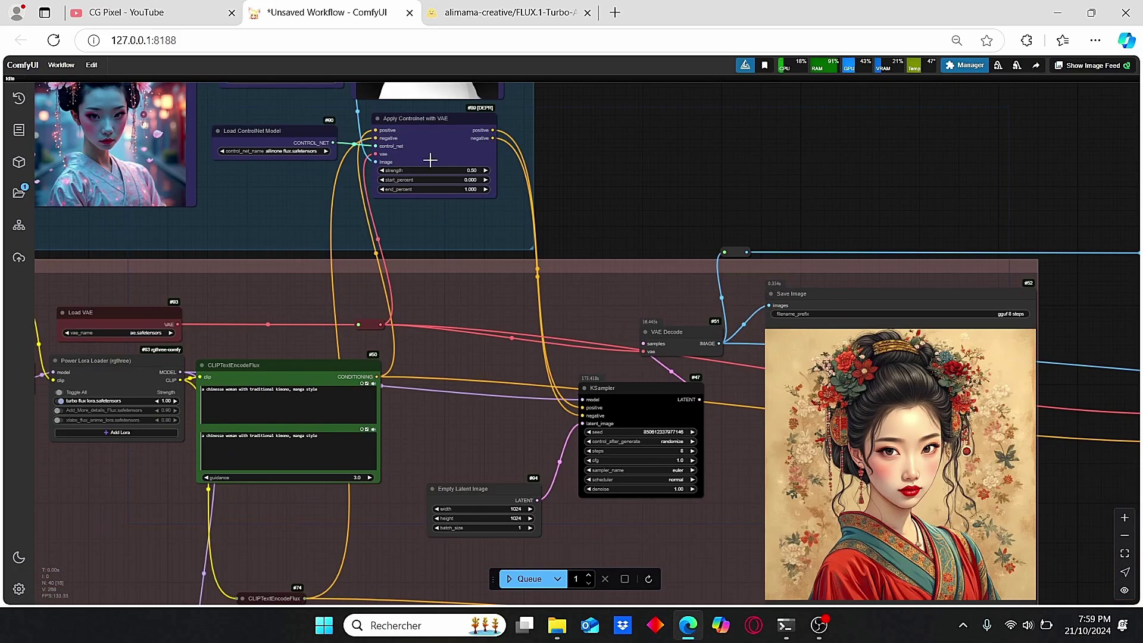
Review the bypassed ultimate SD upscale group and its links to the TXT2IMG group's generated image.
scroll(666, 227, "up", 3)
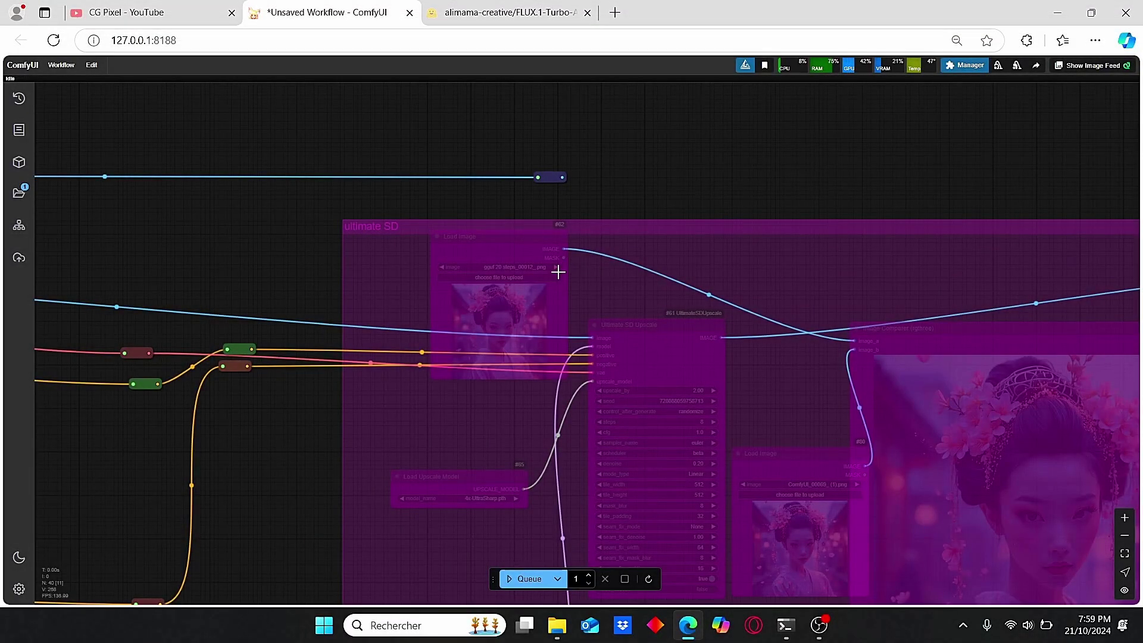
scroll(745, 271, "up", 2)
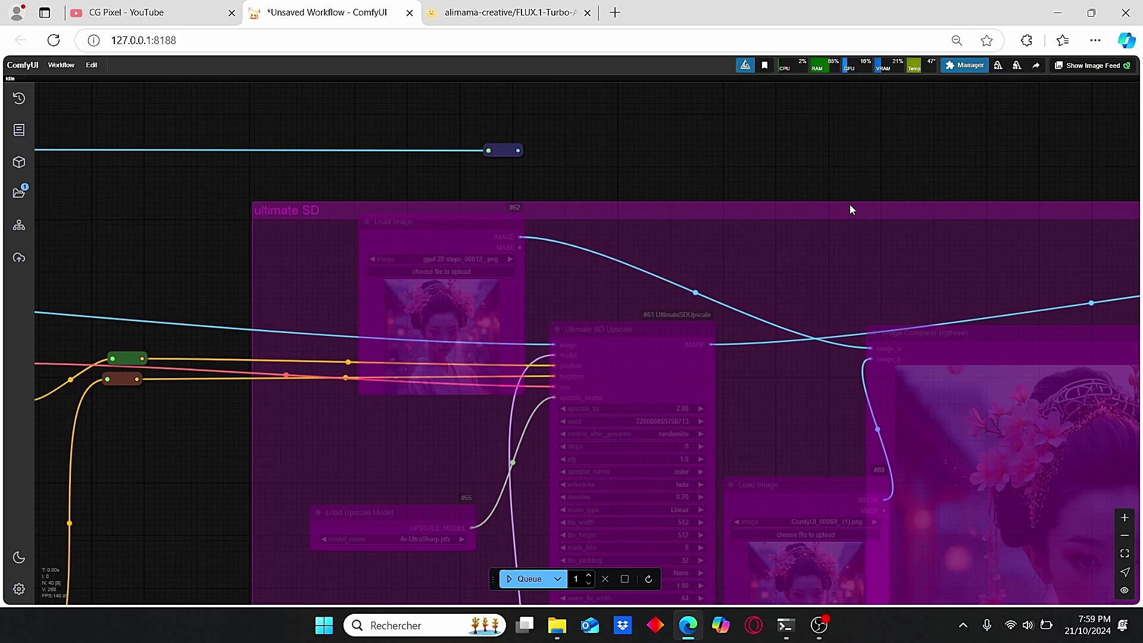
scroll(849, 207, "down", 1)
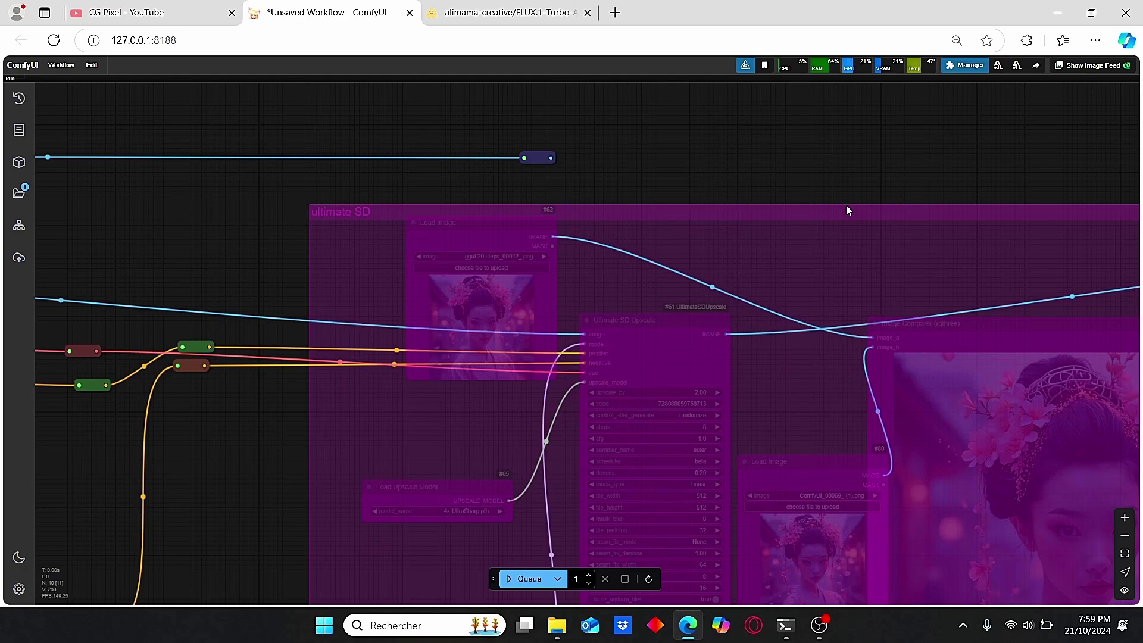
scroll(842, 228, "down", 1)
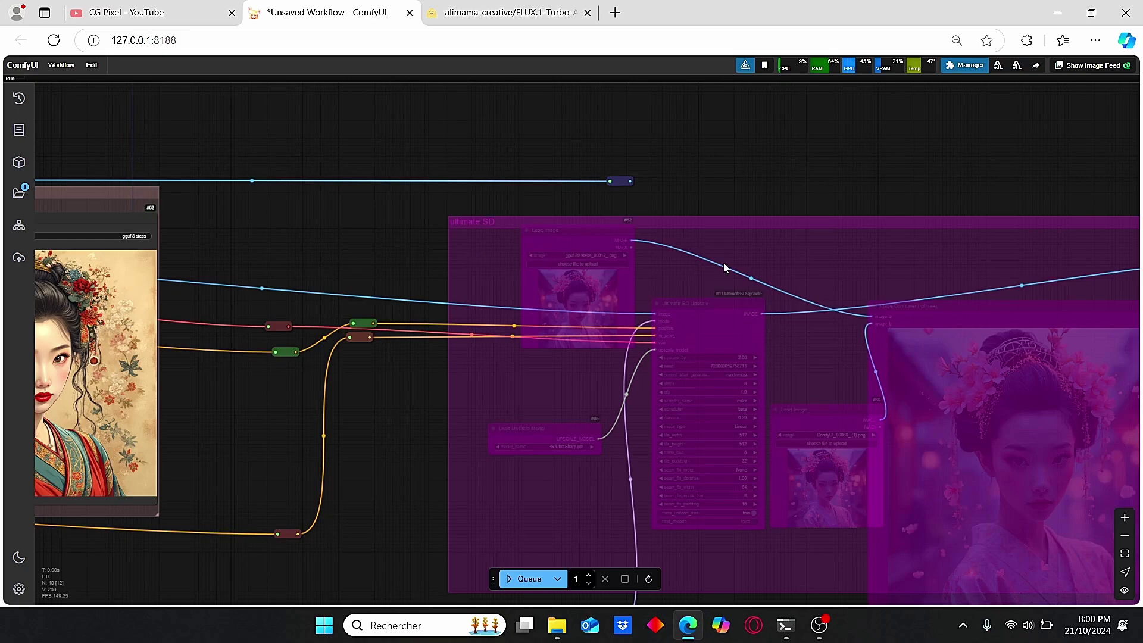
scroll(411, 434, "down", 3)
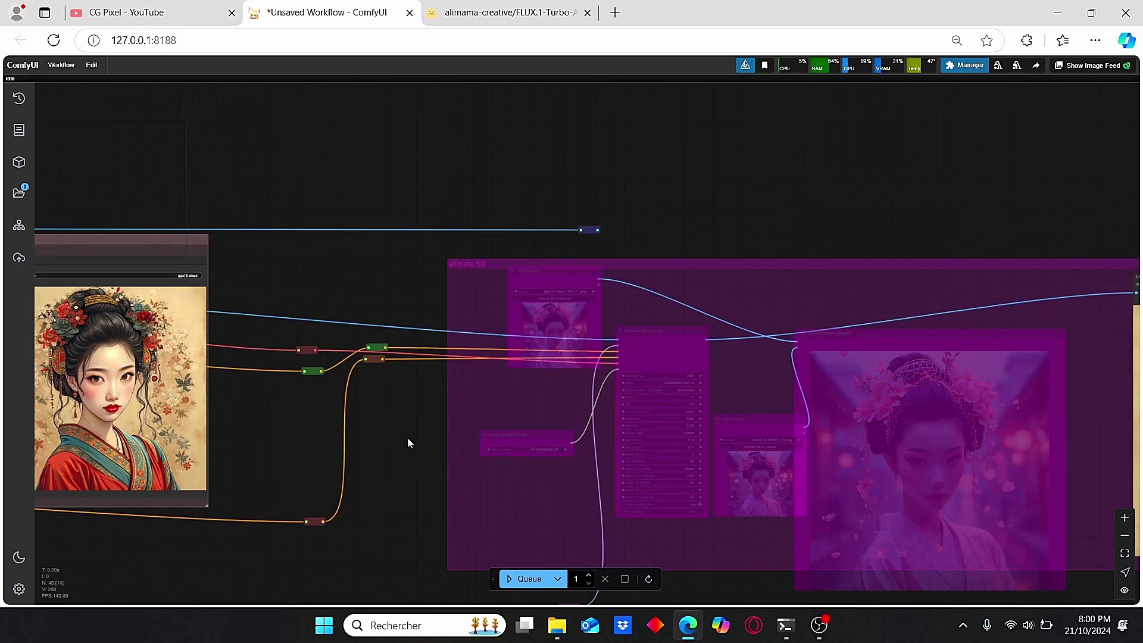
scroll(401, 441, "up", 4)
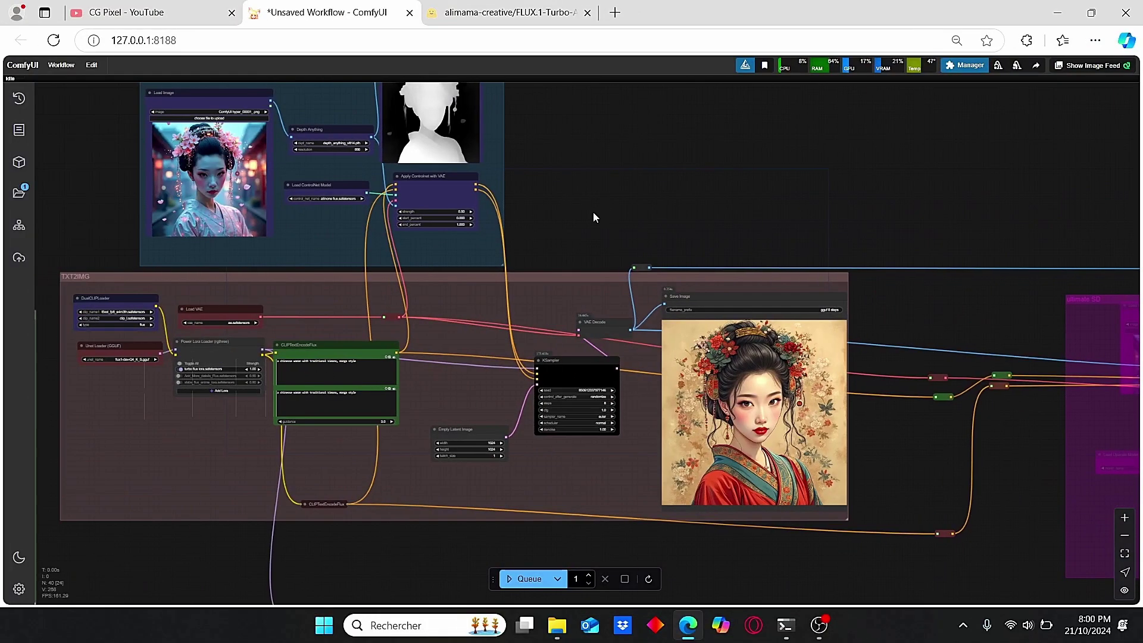
scroll(586, 225, "up", 1)
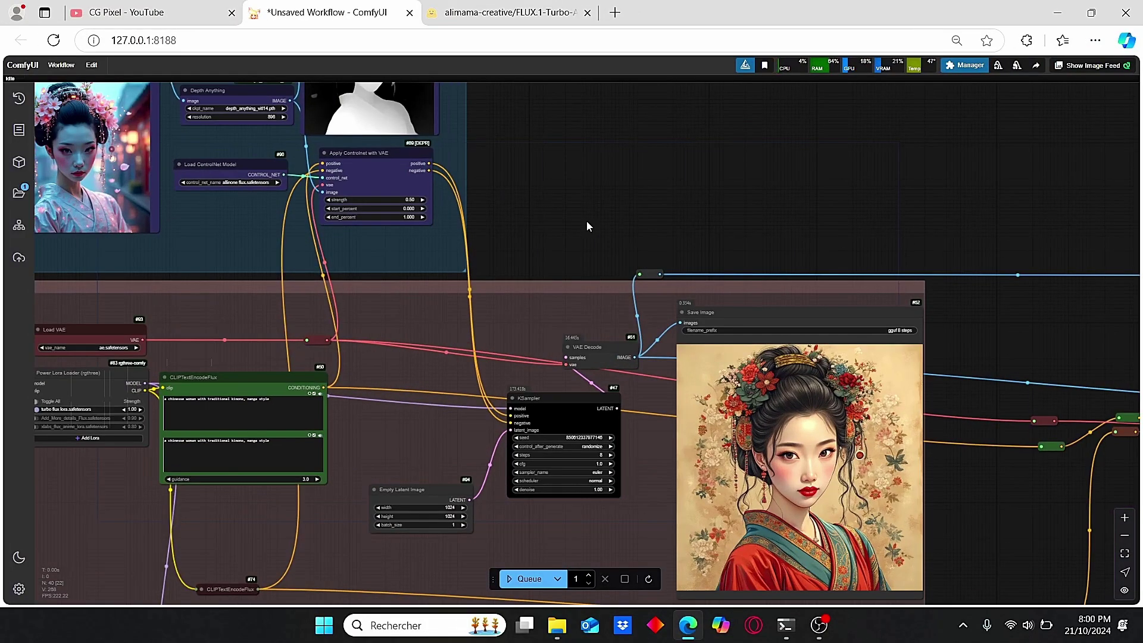